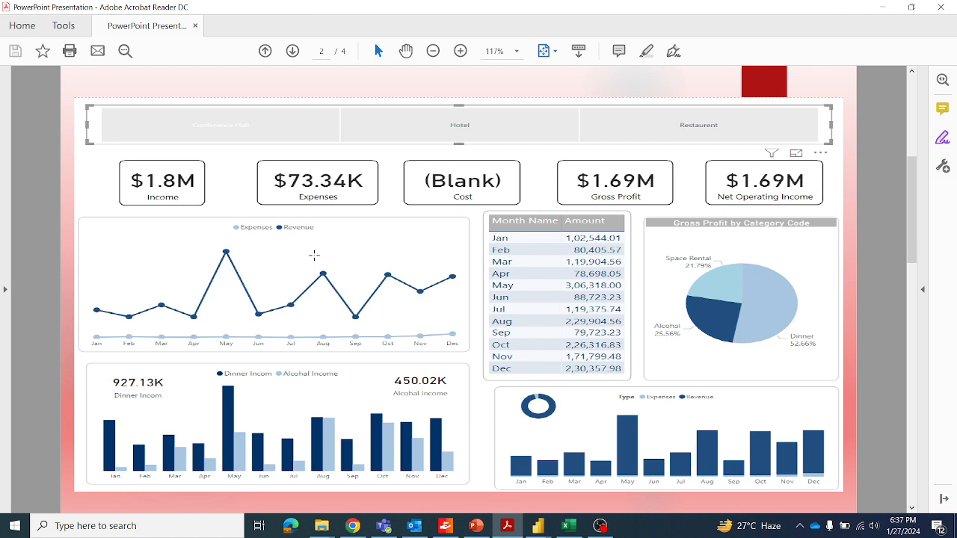
Switch to Power BI Desktop and add an enlarged line chart below the Income and Expenses cards.
{"action": "key", "text": "alt+Tab"}
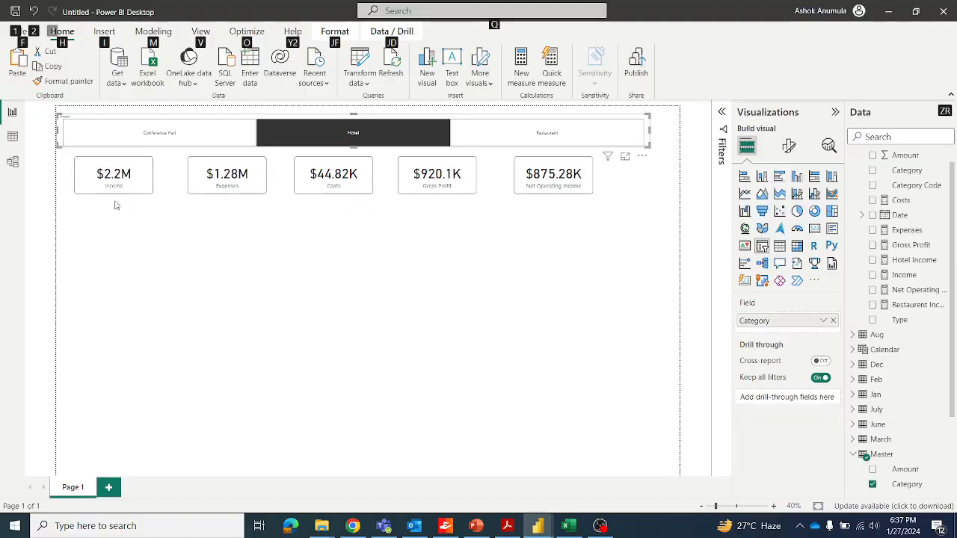
{"action": "left_click", "coordinate": [105, 227]}
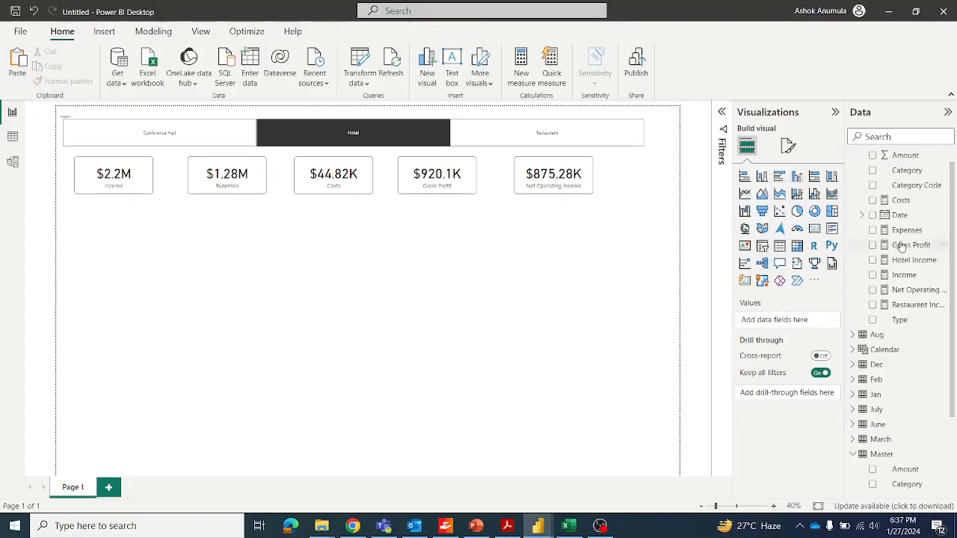
{"action": "left_click", "coordinate": [744, 193]}
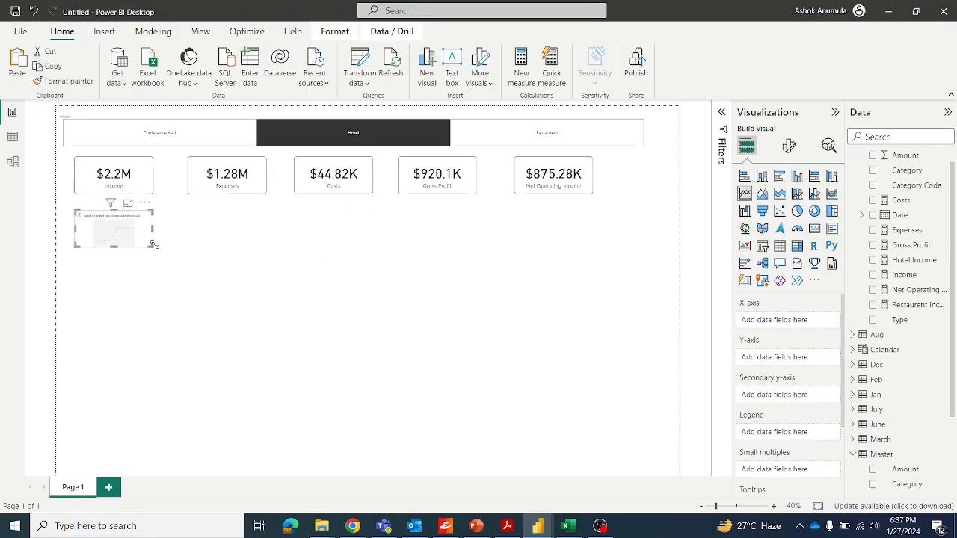
{"action": "left_click_drag", "start_coordinate": [152, 247], "coordinate": [256, 299]}
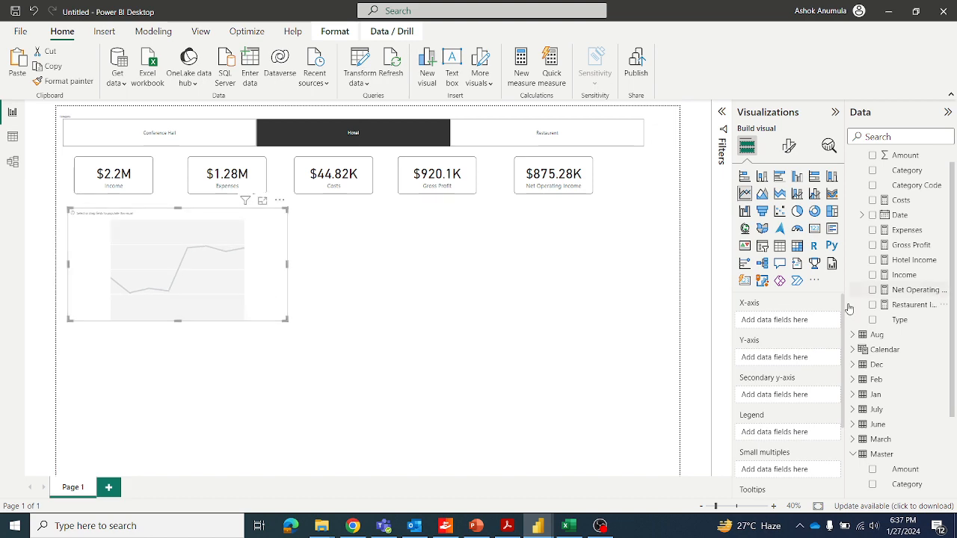
Compare with the reference dashboard and put Month from the Calendar table's date hierarchy on the line chart's X-axis.
{"action": "key", "text": "alt+Tab"}
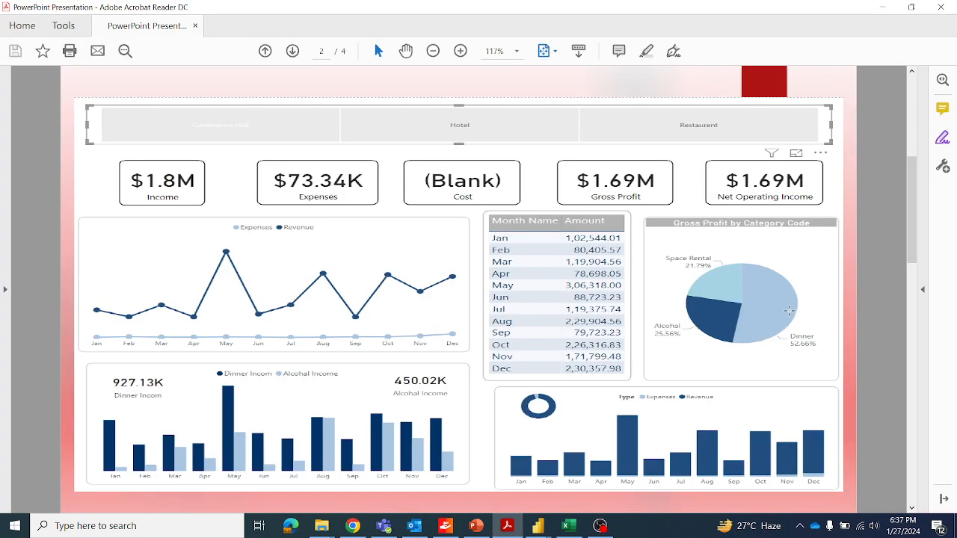
{"action": "key", "text": "alt+Tab"}
{"action": "scroll", "coordinate": [896, 231], "scroll_direction": "up", "scroll_amount": 1}
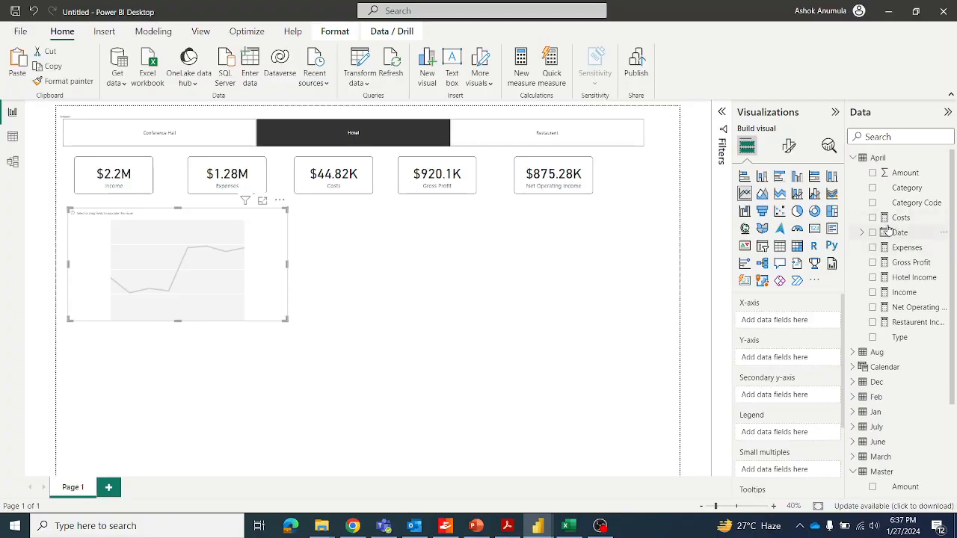
{"action": "left_click", "coordinate": [853, 160]}
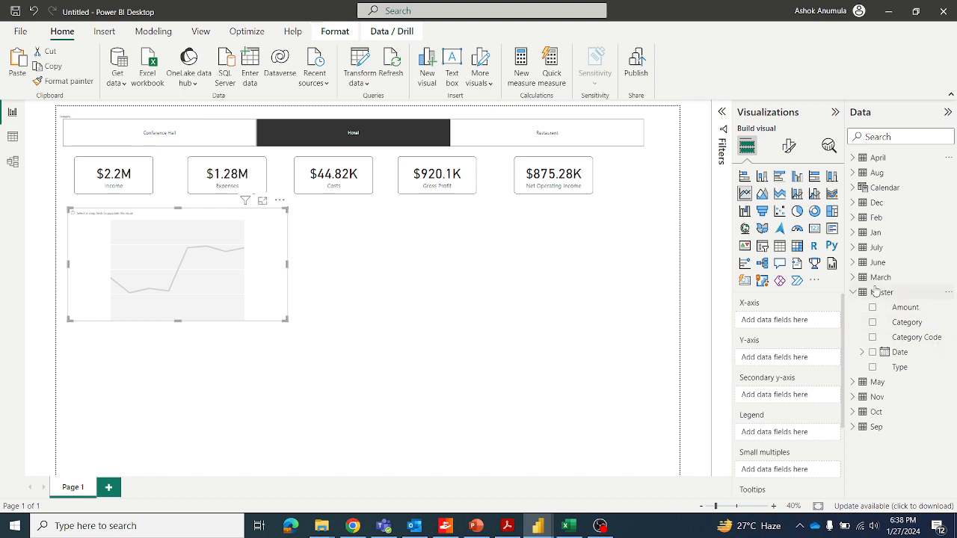
{"action": "left_click", "coordinate": [856, 189]}
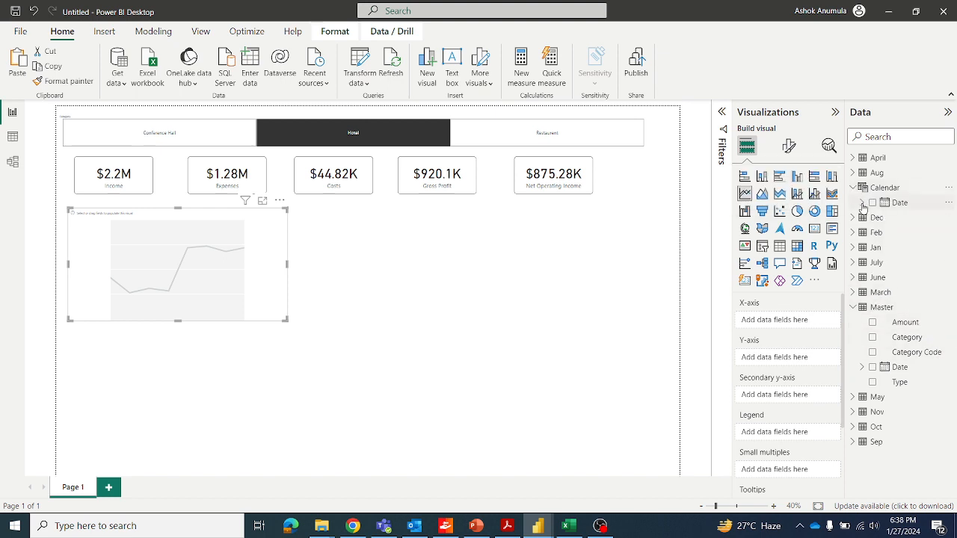
{"action": "left_click", "coordinate": [862, 203]}
{"action": "left_click", "coordinate": [870, 217]}
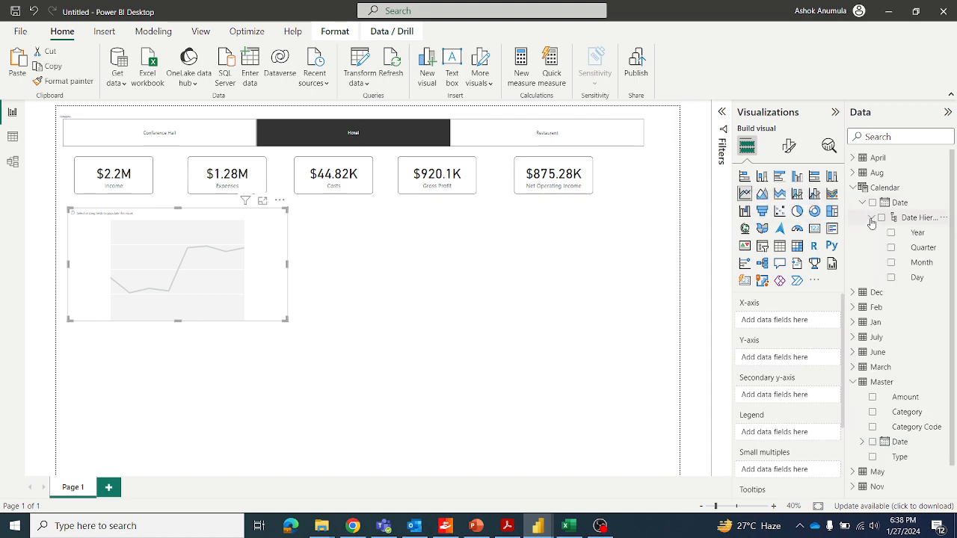
{"action": "left_click", "coordinate": [890, 262]}
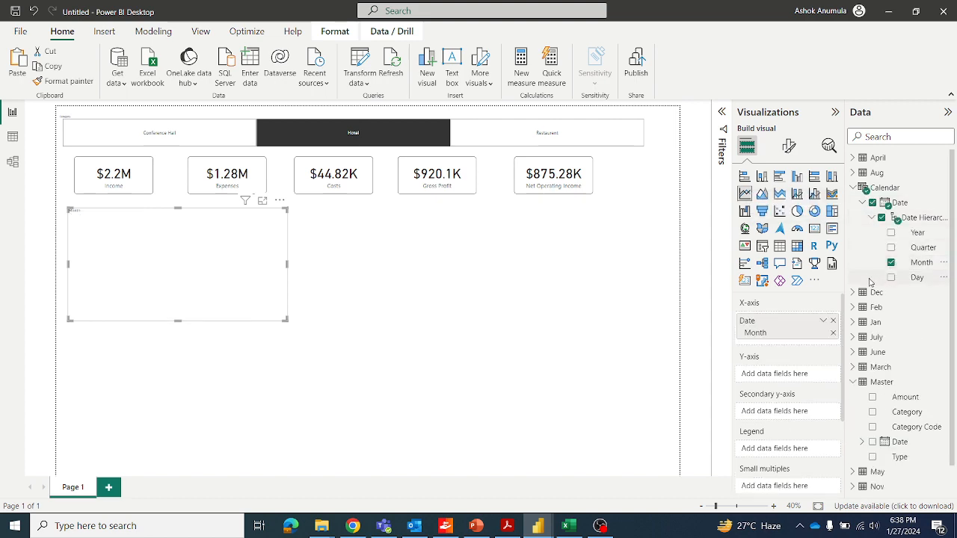
Put the Master table's Amount on the line chart's Y-axis, leaving the legend empty.
{"action": "key", "text": "alt+Tab"}
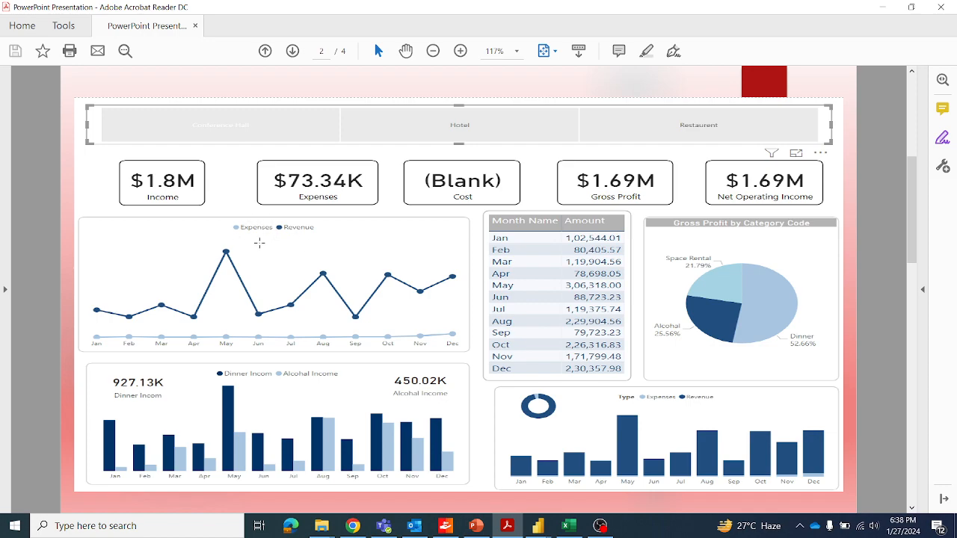
{"action": "key", "text": "alt+Tab"}
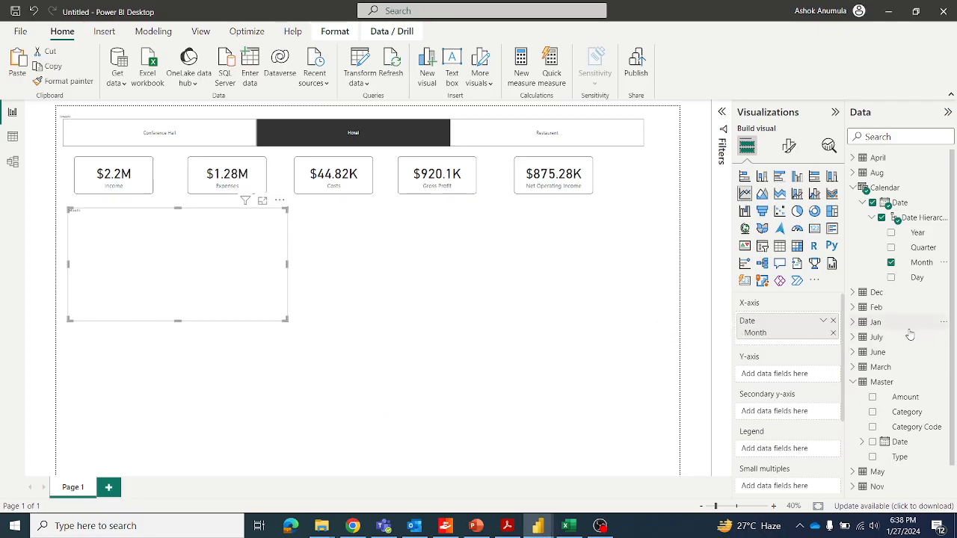
{"action": "left_click_drag", "start_coordinate": [912, 402], "coordinate": [791, 385]}
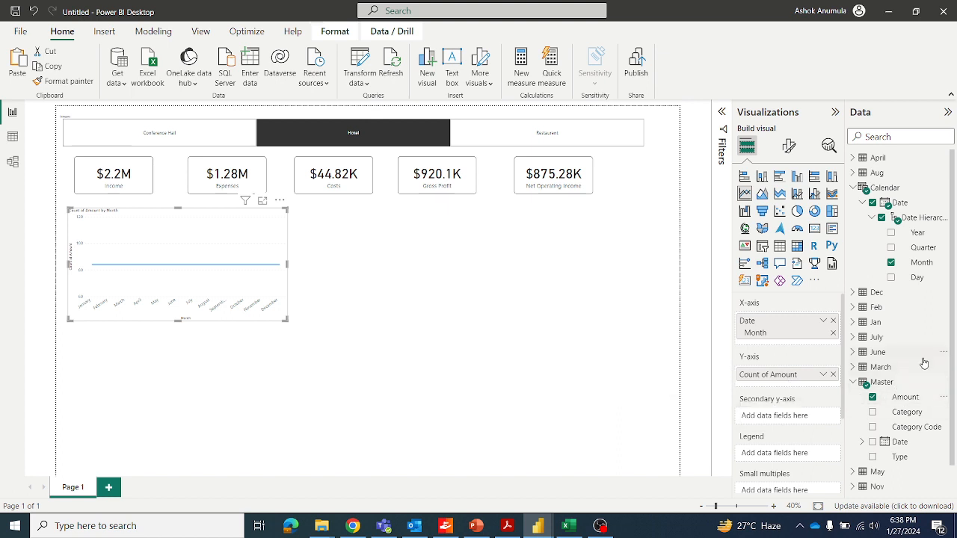
{"action": "left_click_drag", "start_coordinate": [916, 428], "coordinate": [816, 454]}
{"action": "left_click", "coordinate": [833, 450]}
Enlarge the line chart and aggregate its Amount values by Sum.
{"action": "left_click_drag", "start_coordinate": [285, 320], "coordinate": [346, 346]}
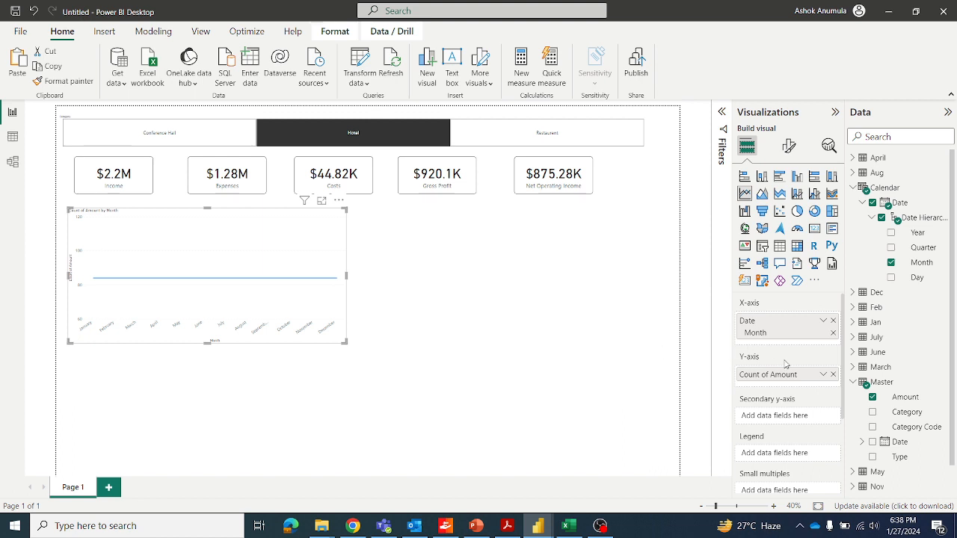
{"action": "left_click", "coordinate": [825, 375]}
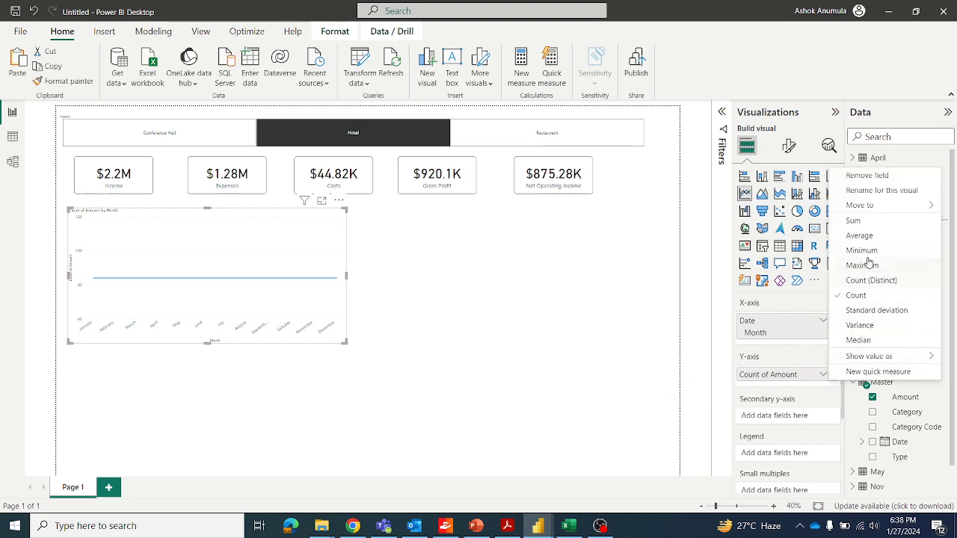
{"action": "left_click", "coordinate": [860, 224]}
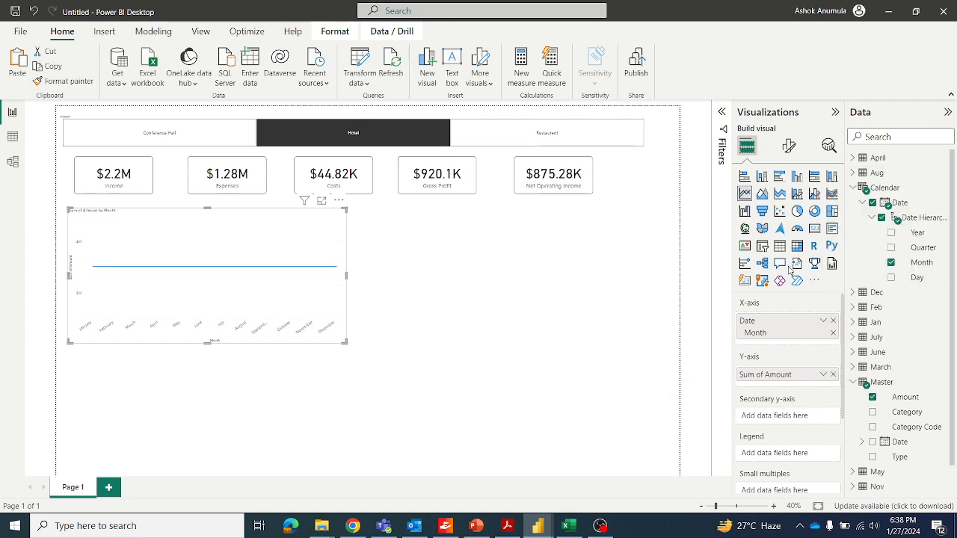
Use the Master table's Type as the line chart's legend and view the visual's error details.
{"action": "key", "text": "alt+Tab"}
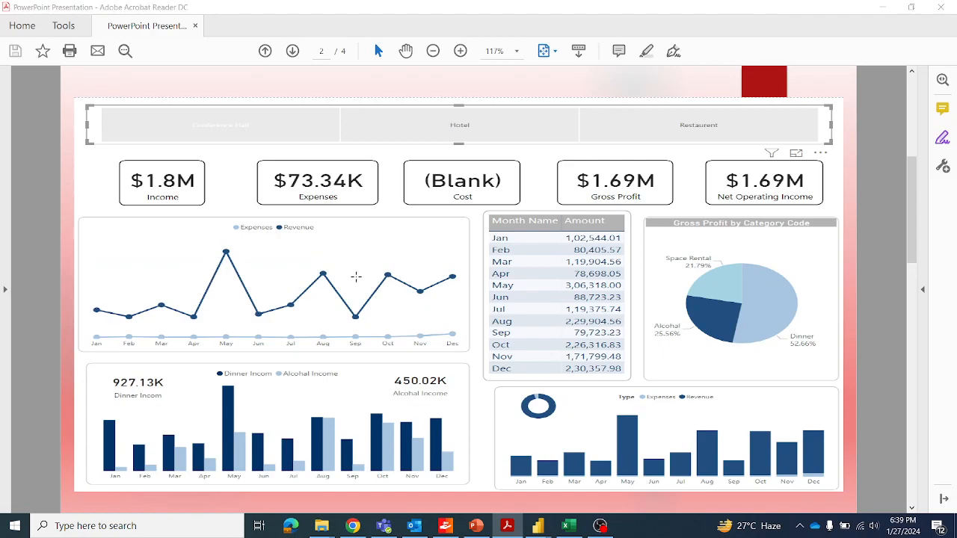
{"action": "key", "text": "alt+Tab"}
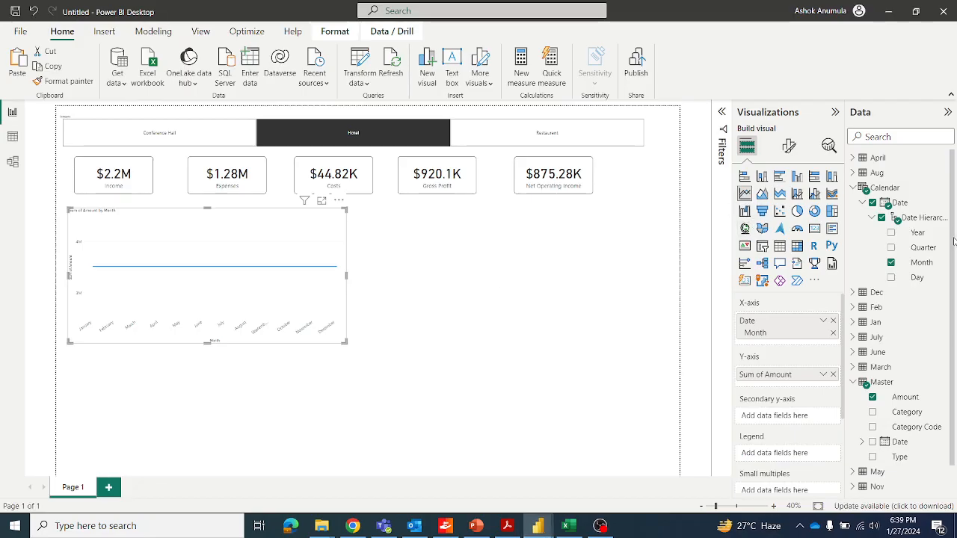
{"action": "left_click", "coordinate": [897, 382]}
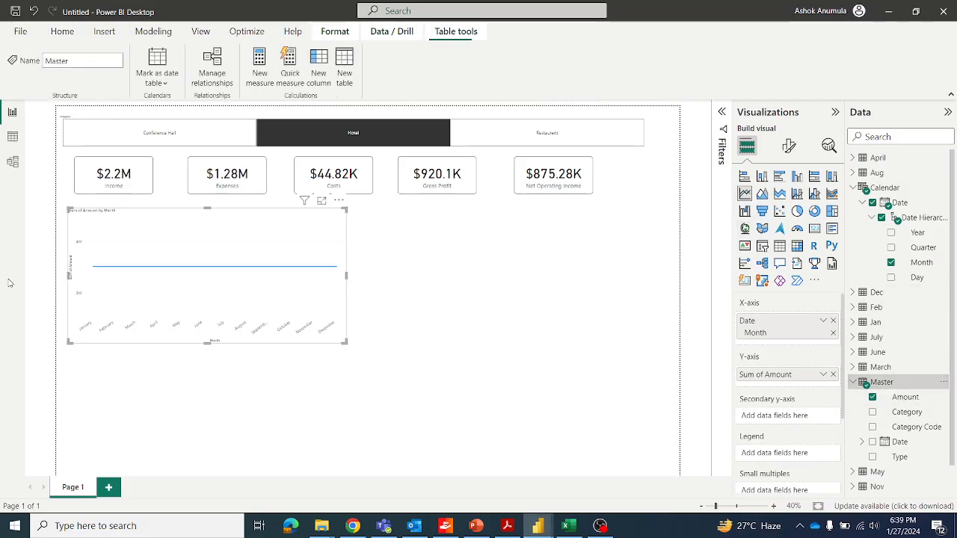
{"action": "left_click", "coordinate": [12, 139]}
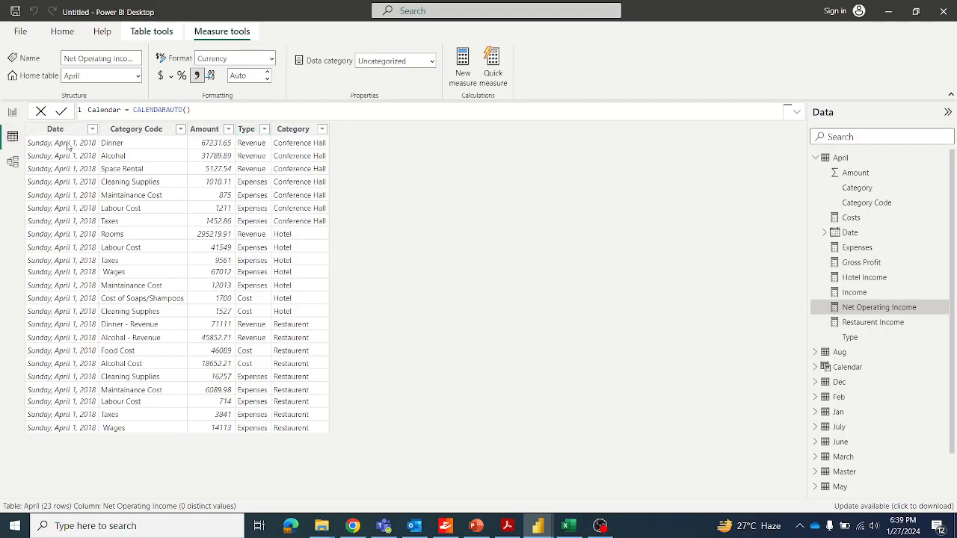
{"action": "left_click", "coordinate": [12, 113]}
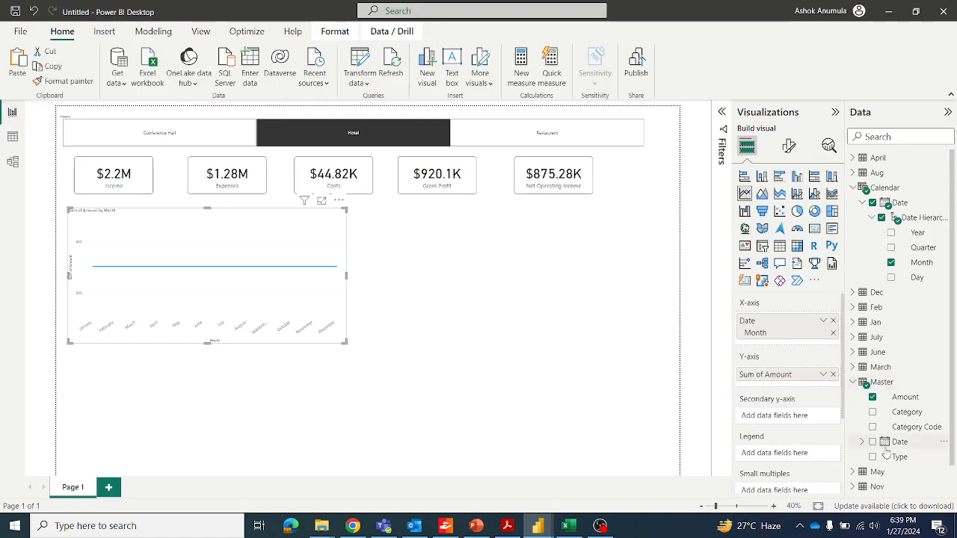
{"action": "left_click_drag", "start_coordinate": [896, 457], "coordinate": [793, 452]}
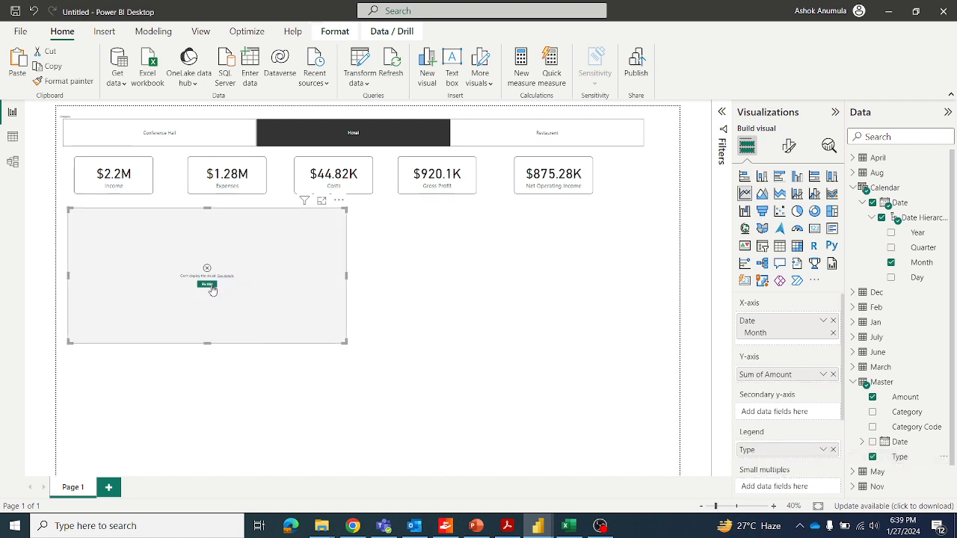
{"action": "left_click", "coordinate": [209, 285]}
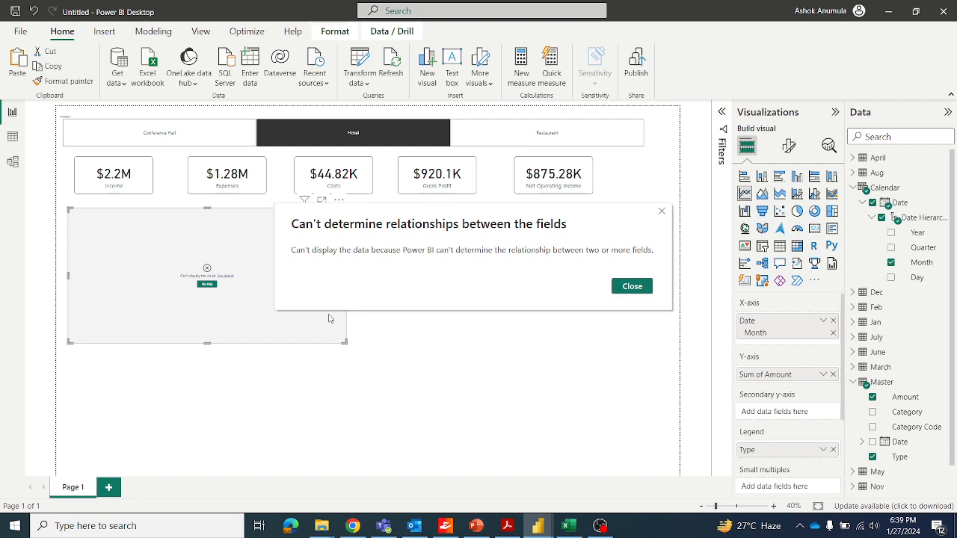
{"action": "left_click", "coordinate": [632, 286]}
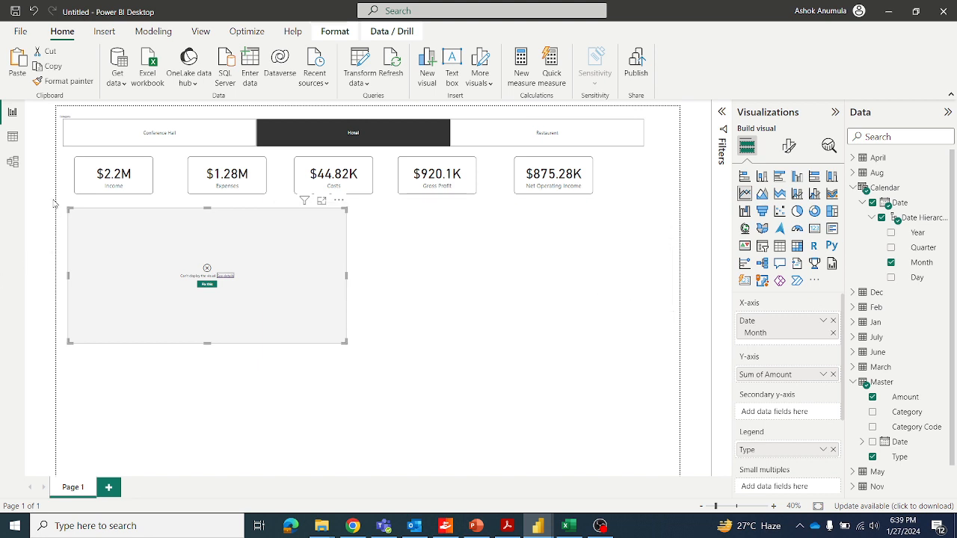
In the model diagram, move the Jan table clear of Aug and delete the relationship between them.
{"action": "left_click", "coordinate": [22, 165]}
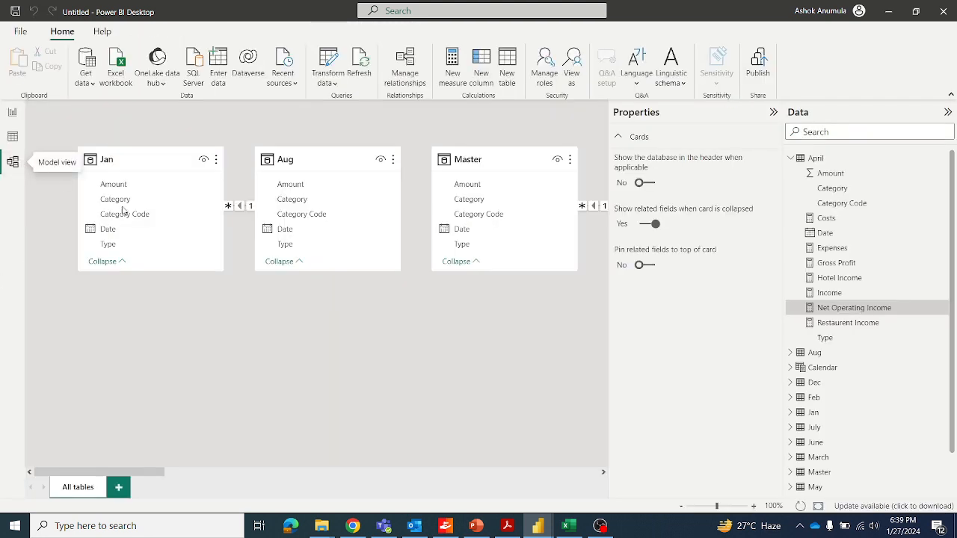
{"action": "left_click_drag", "start_coordinate": [131, 183], "coordinate": [50, 195]}
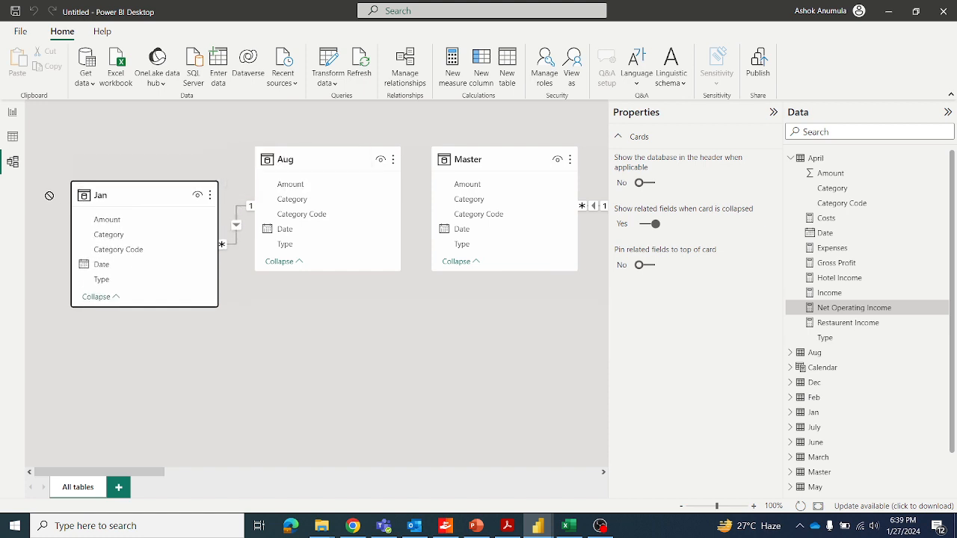
{"action": "left_click", "coordinate": [236, 235]}
{"action": "right_click", "coordinate": [236, 238]}
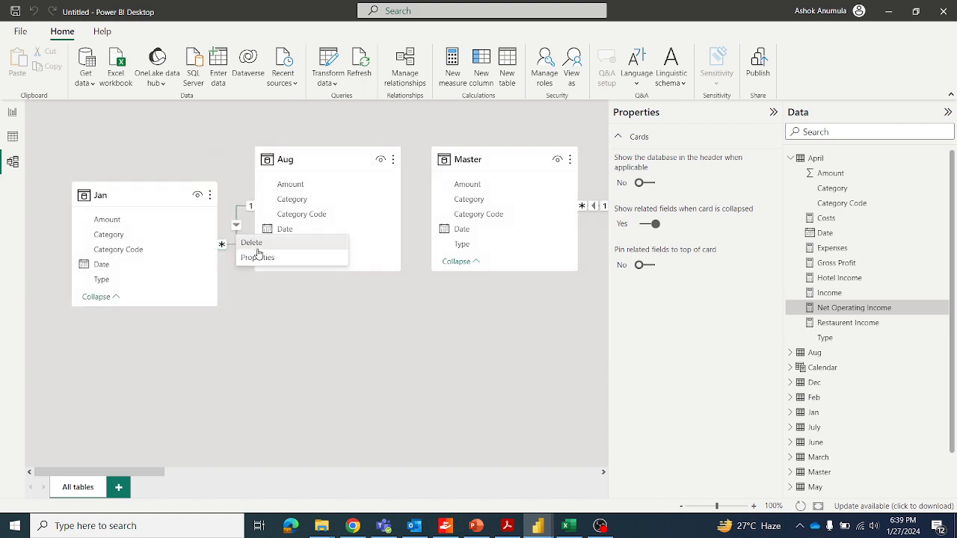
{"action": "left_click", "coordinate": [253, 242]}
{"action": "left_click", "coordinate": [549, 287]}
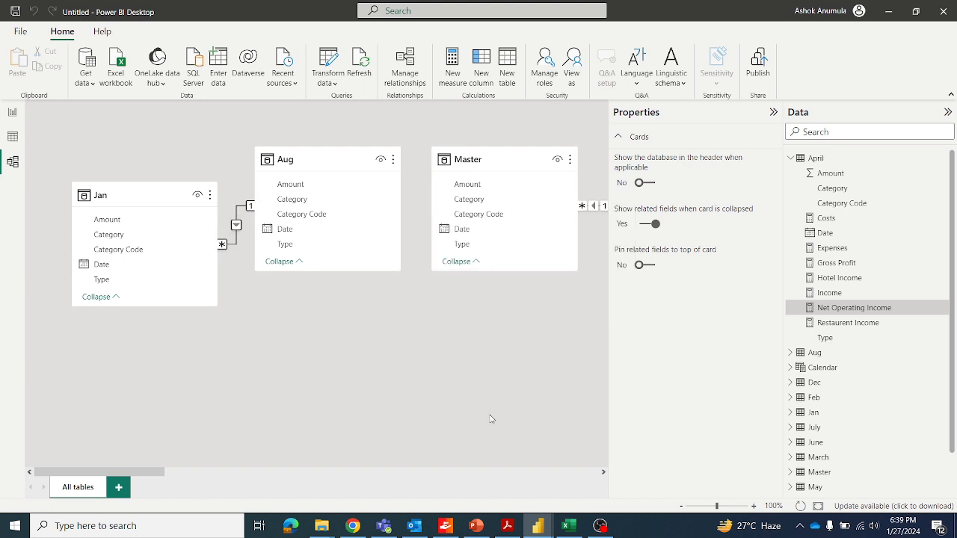
Move the Master table below the row of month tables and delete its relationship with the Dec table.
{"action": "mouse_move", "coordinate": [159, 474]}
{"action": "left_mouse_down"}
{"action": "mouse_move", "coordinate": [289, 474]}
{"action": "mouse_move", "coordinate": [163, 480]}
{"action": "left_mouse_up"}
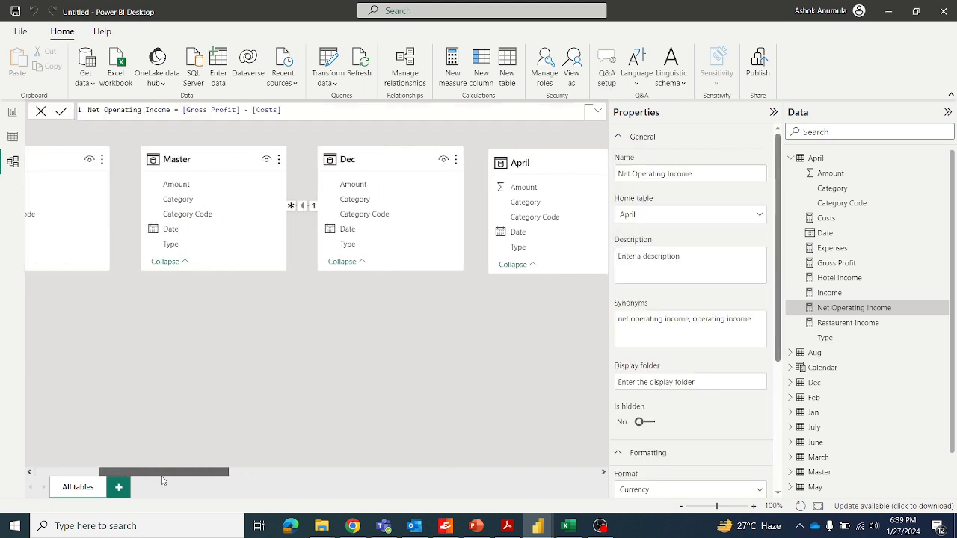
{"action": "left_click_drag", "start_coordinate": [223, 156], "coordinate": [186, 315]}
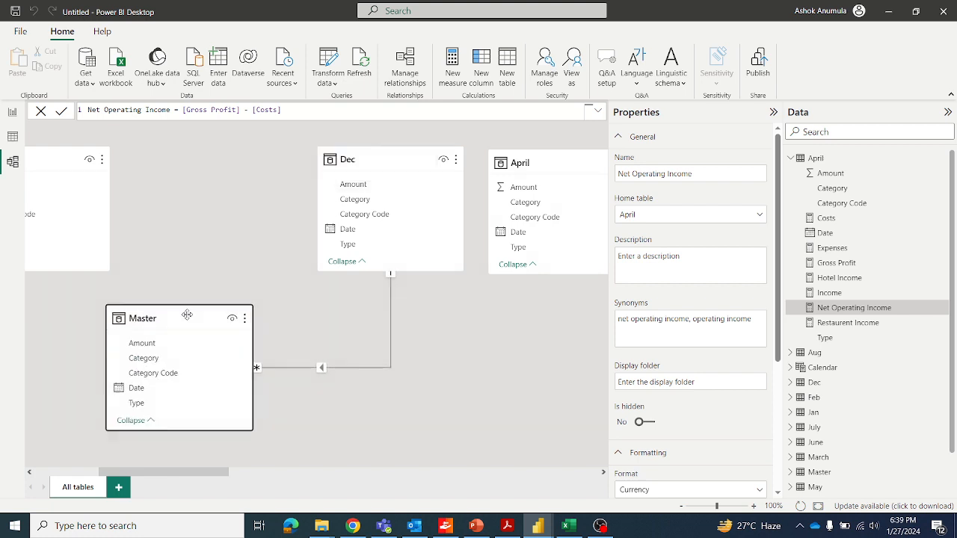
{"action": "right_click", "coordinate": [364, 368]}
{"action": "left_click", "coordinate": [381, 375]}
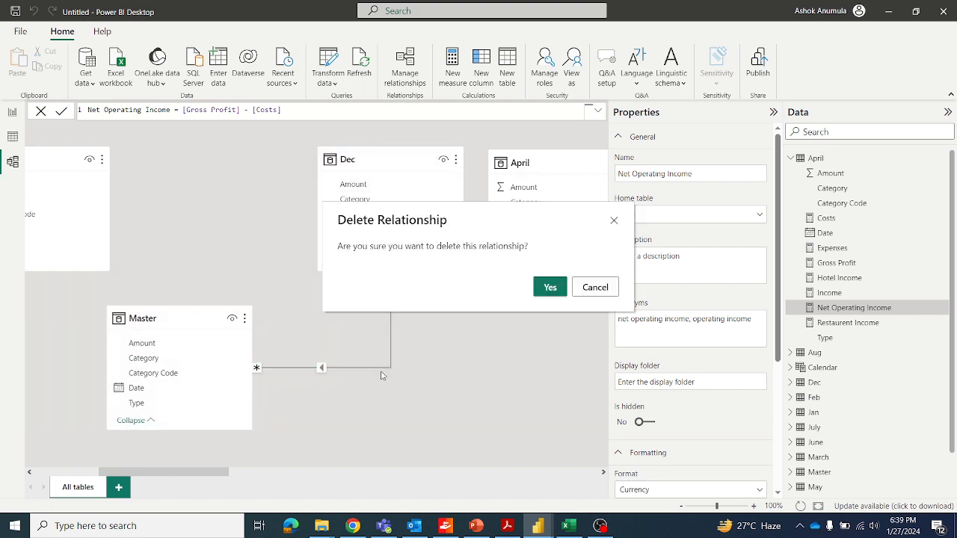
{"action": "left_click", "coordinate": [539, 290]}
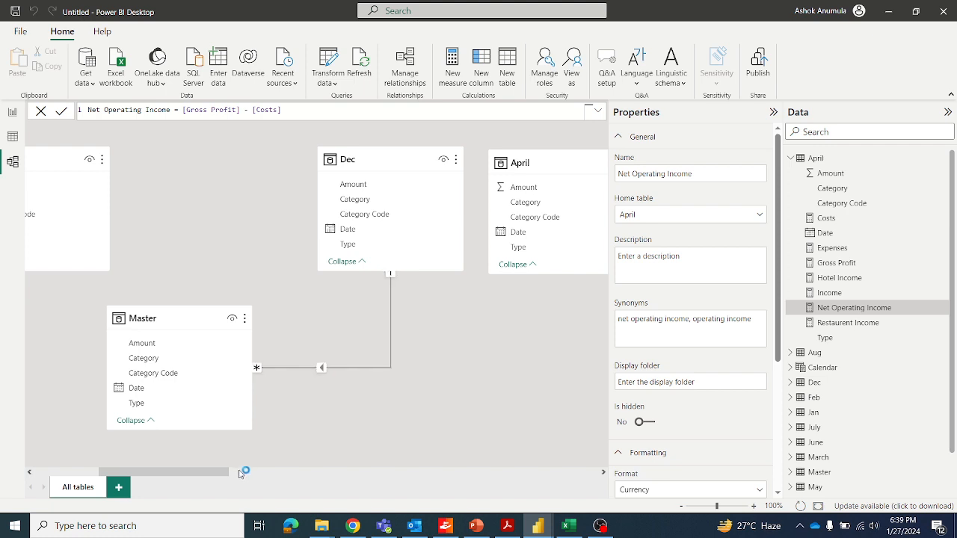
Move the Calendar table from the far end of the model diagram to beside the Master table, below the Dec and April tables.
{"action": "left_click_drag", "start_coordinate": [225, 473], "coordinate": [616, 469]}
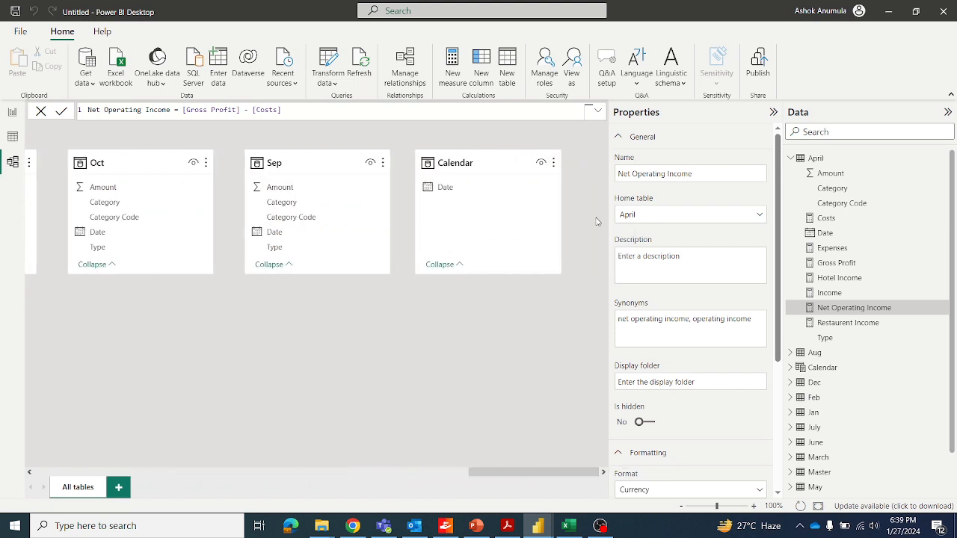
{"action": "left_click_drag", "start_coordinate": [482, 158], "coordinate": [209, 352]}
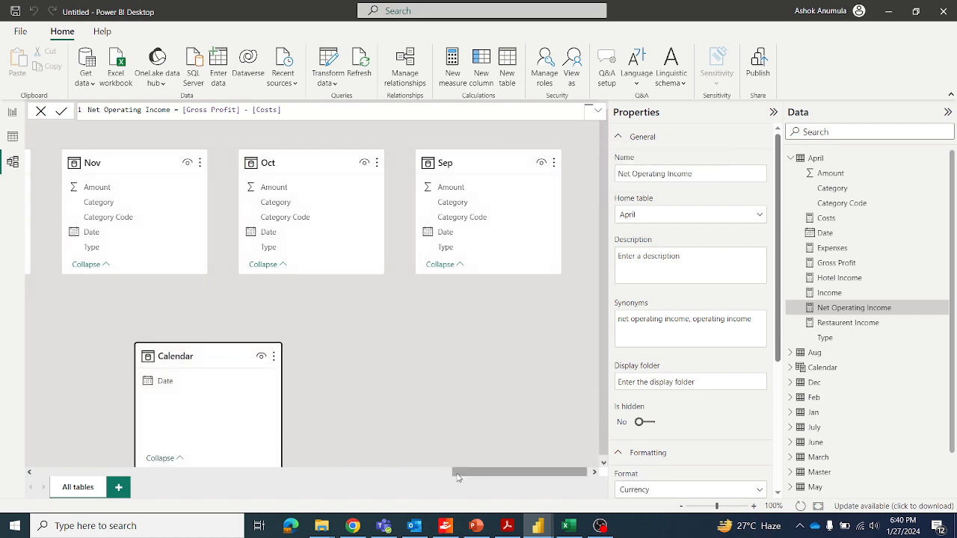
{"action": "left_click_drag", "start_coordinate": [457, 476], "coordinate": [482, 468]}
{"action": "left_click_drag", "start_coordinate": [234, 354], "coordinate": [80, 338]}
{"action": "left_click_drag", "start_coordinate": [497, 471], "coordinate": [350, 486]}
{"action": "left_click_drag", "start_coordinate": [591, 327], "coordinate": [156, 322]}
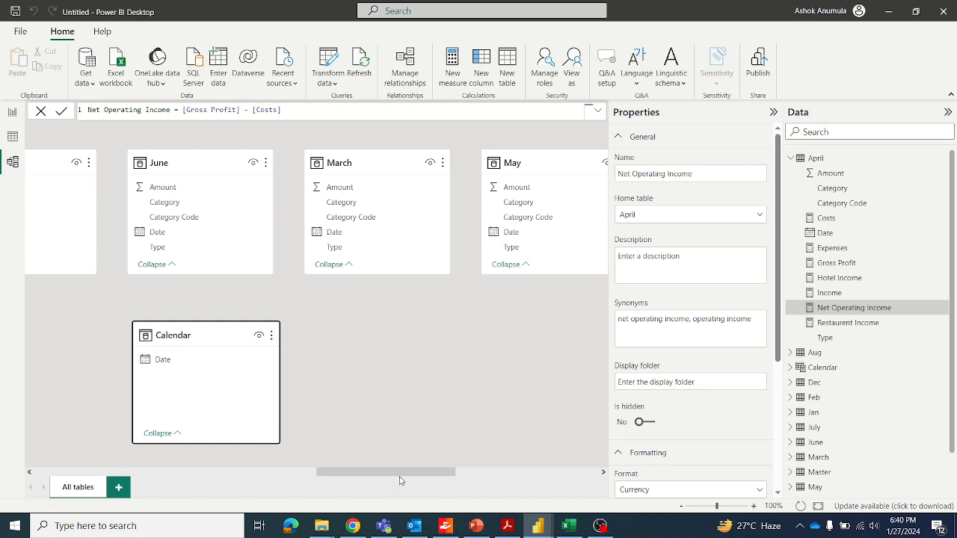
{"action": "left_click", "coordinate": [340, 477]}
{"action": "left_click_drag", "start_coordinate": [338, 469], "coordinate": [261, 483]}
{"action": "left_click_drag", "start_coordinate": [559, 348], "coordinate": [127, 350]}
{"action": "left_click_drag", "start_coordinate": [285, 473], "coordinate": [171, 484]}
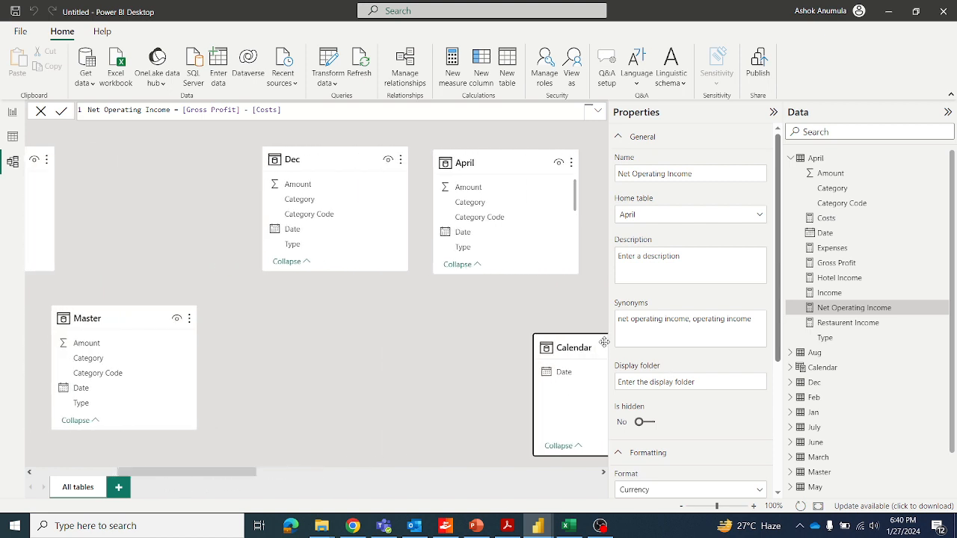
{"action": "left_click_drag", "start_coordinate": [590, 341], "coordinate": [387, 311]}
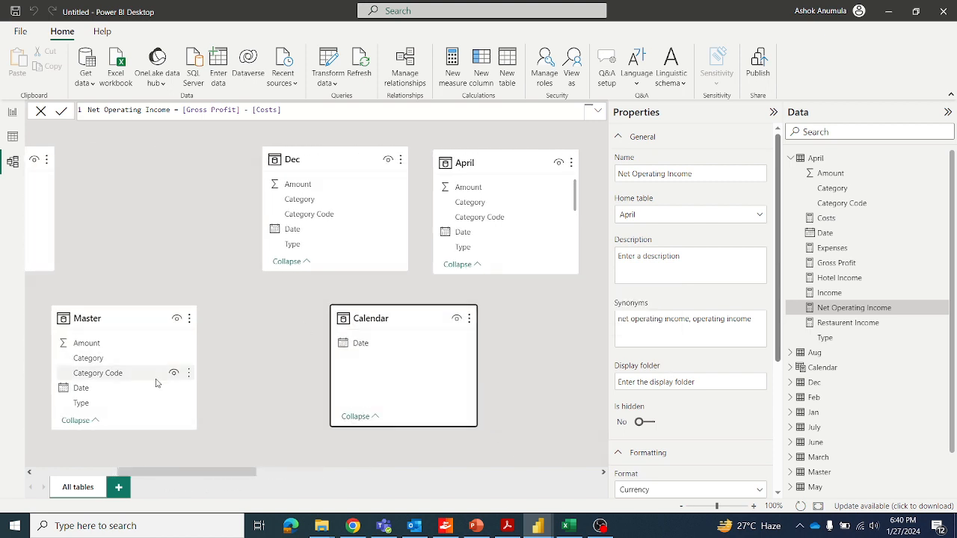
Relate the Master table's Date to the Calendar table's Date and return to the report page.
{"action": "left_click_drag", "start_coordinate": [156, 387], "coordinate": [401, 345]}
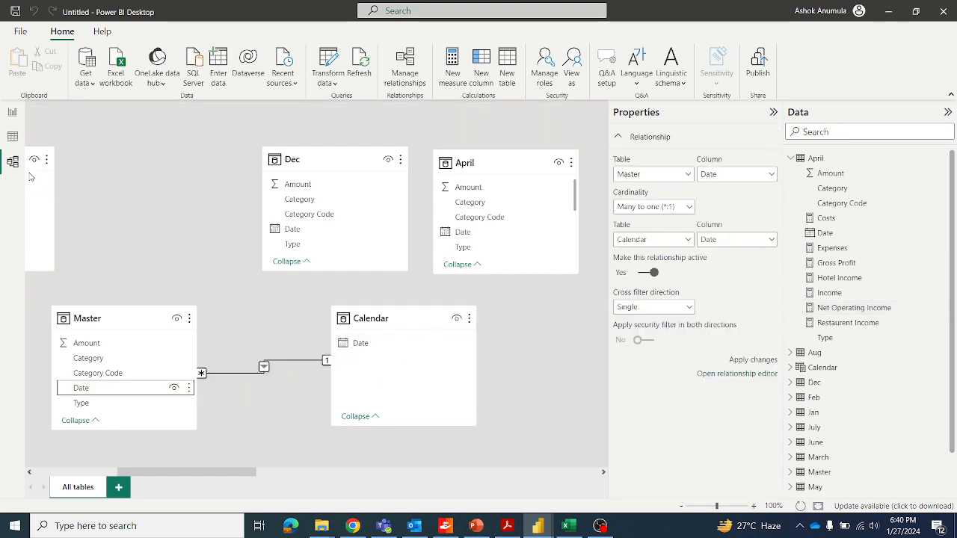
{"action": "left_click", "coordinate": [11, 112]}
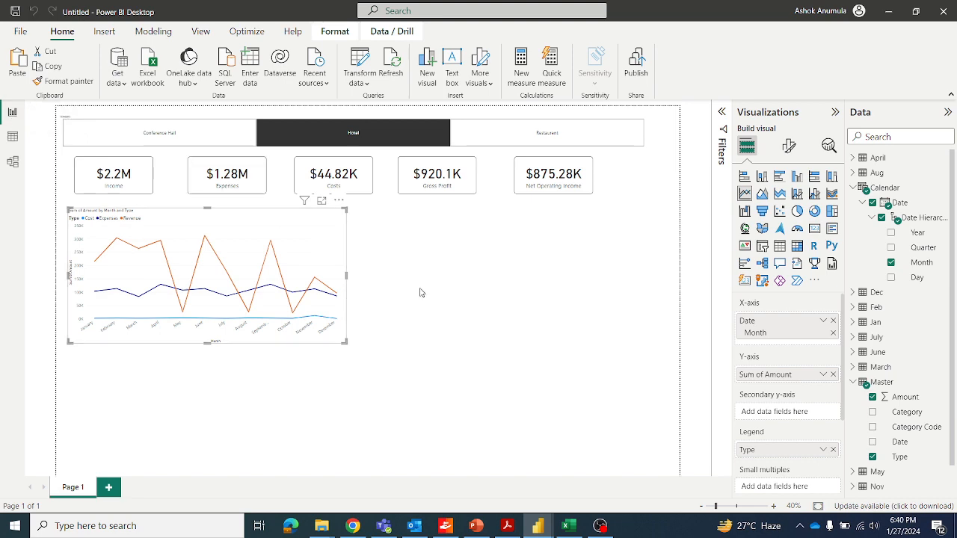
Try data labels on the line chart, compare with the Hotel reference dashboard in Acrobat Reader, and turn the labels off again.
{"action": "key", "text": "alt+Tab"}
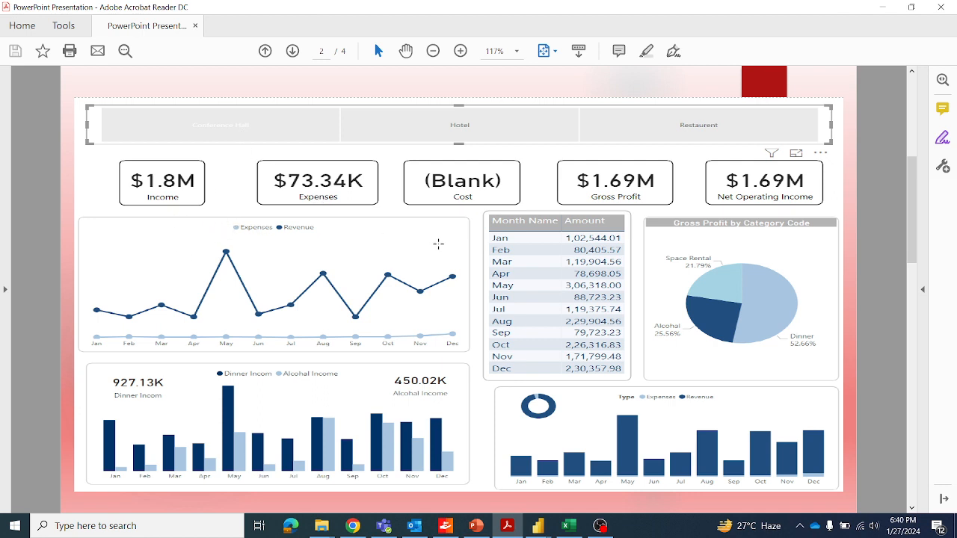
{"action": "scroll", "coordinate": [438, 244], "scroll_direction": "down", "scroll_amount": 2}
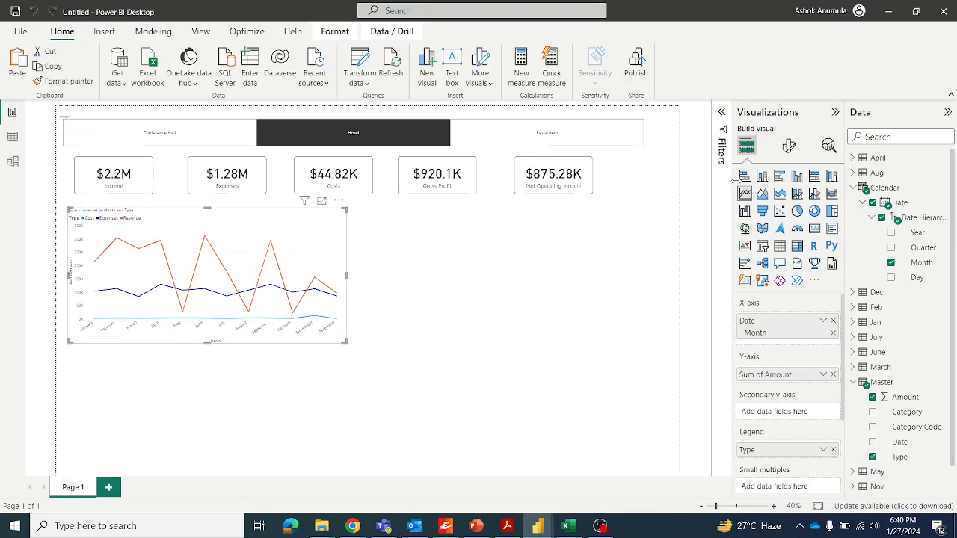
{"action": "left_click", "coordinate": [788, 148]}
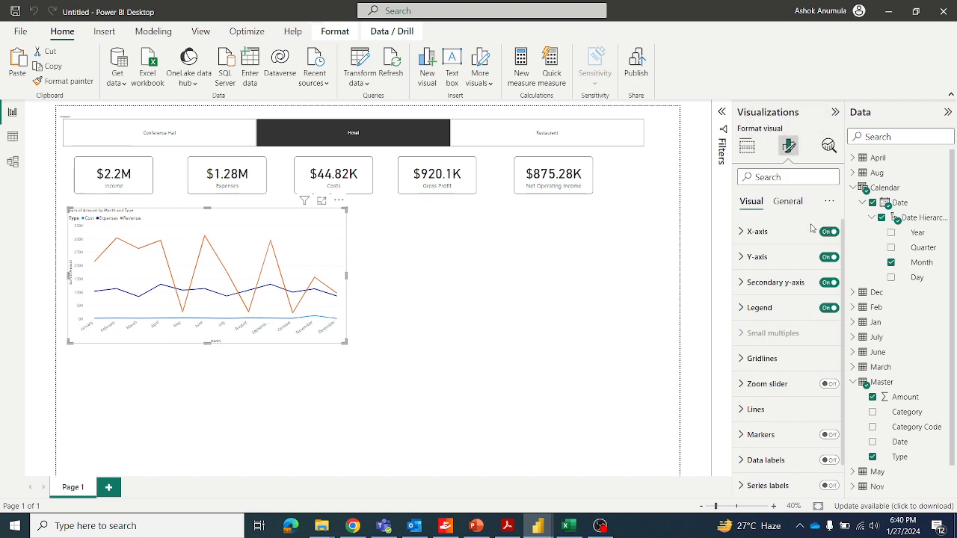
{"action": "left_click", "coordinate": [830, 460]}
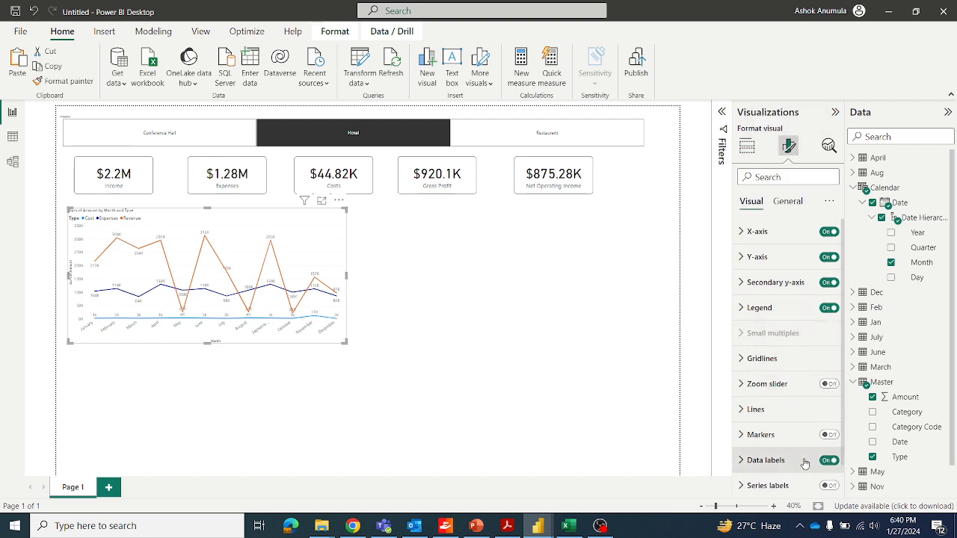
{"action": "key", "text": "alt+Tab"}
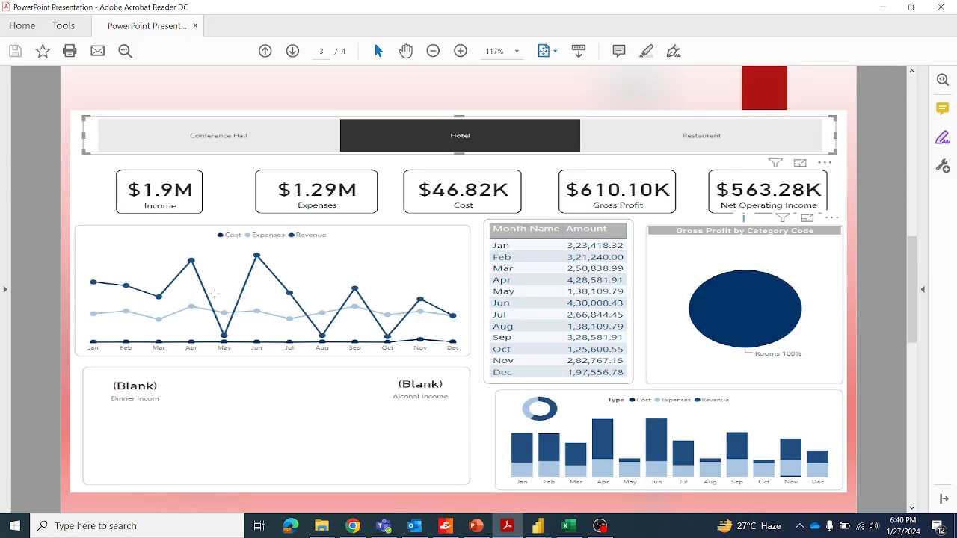
{"action": "key", "text": "alt+Tab"}
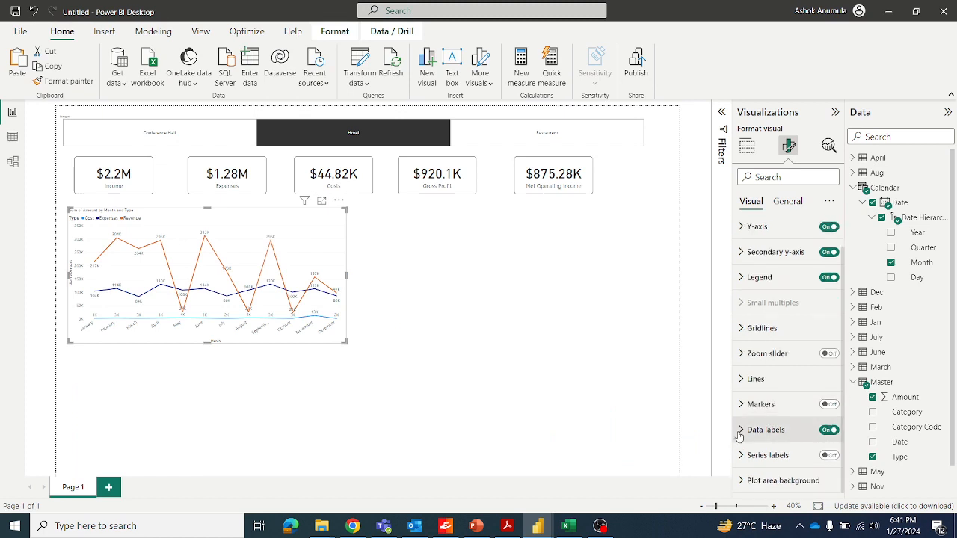
{"action": "left_click", "coordinate": [828, 431]}
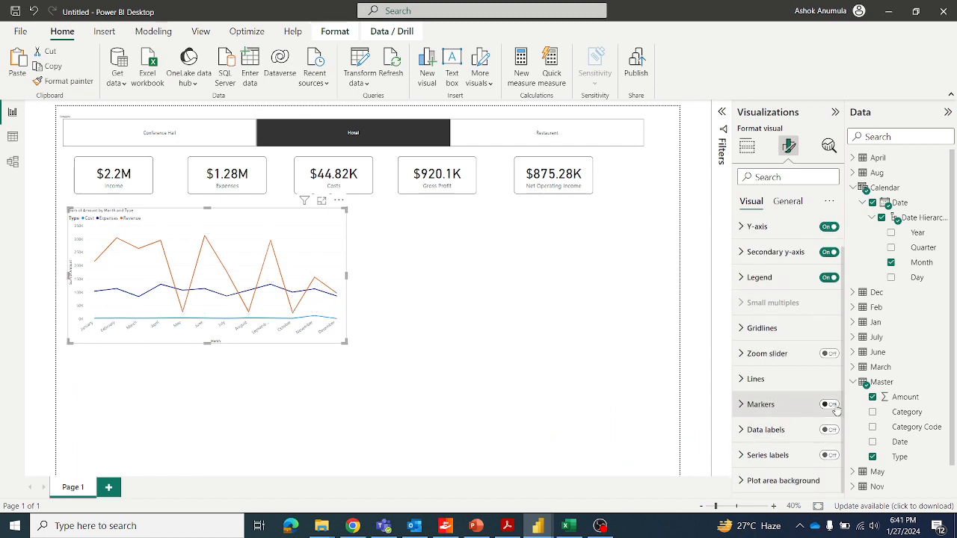
Turn on markers for the line chart and compare it with the reference dashboard in Acrobat Reader.
{"action": "left_click", "coordinate": [830, 406]}
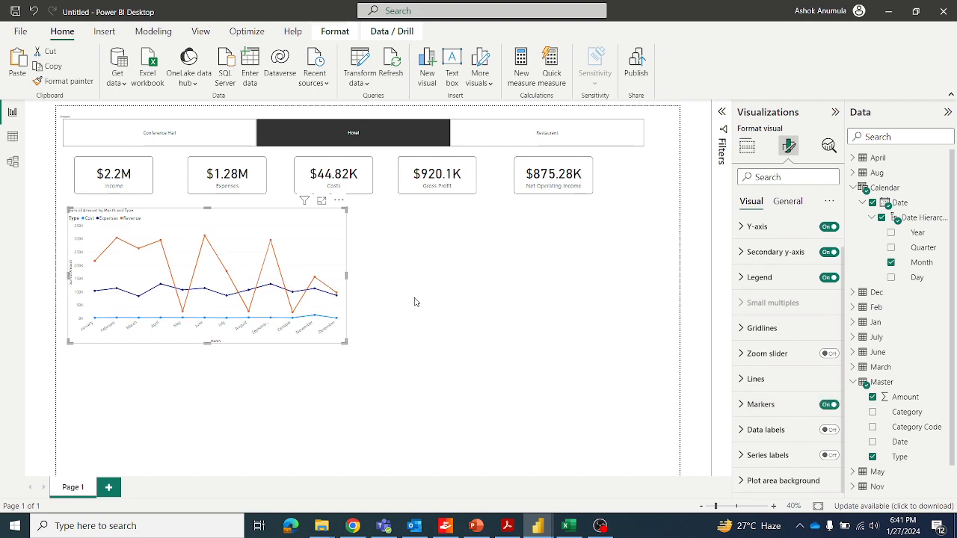
{"action": "key", "text": "alt+Tab"}
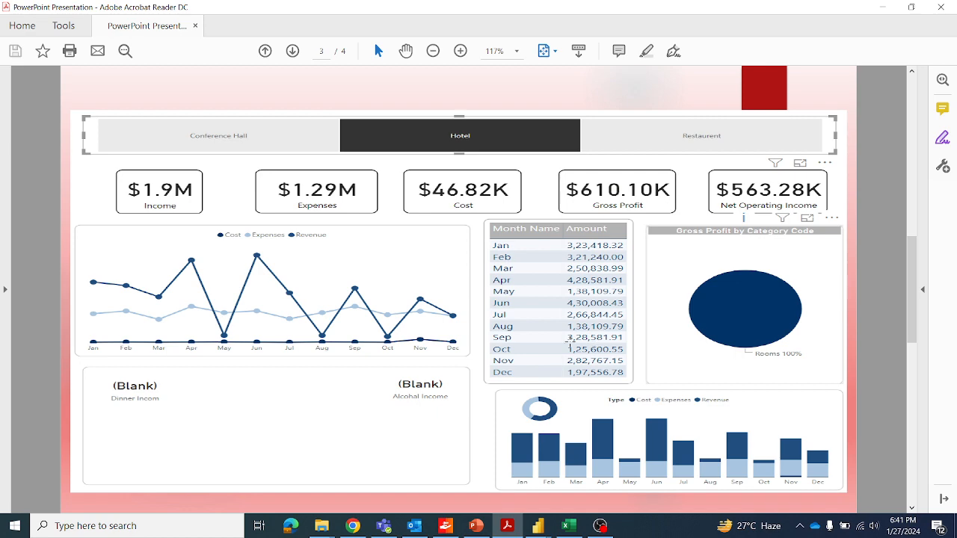
{"action": "key", "text": "alt+Tab"}
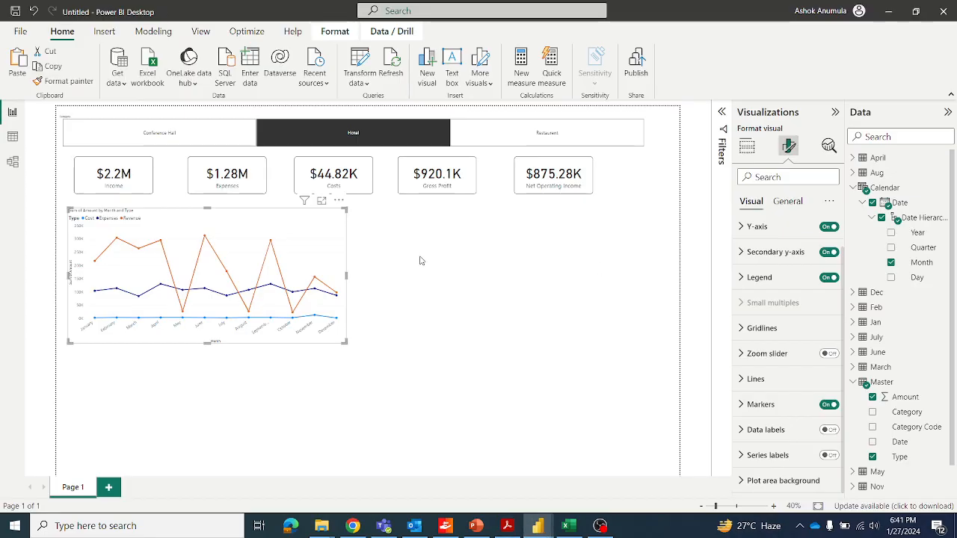
Add a table visual to the page, place it beside the line chart and narrow it.
{"action": "left_click", "coordinate": [385, 230]}
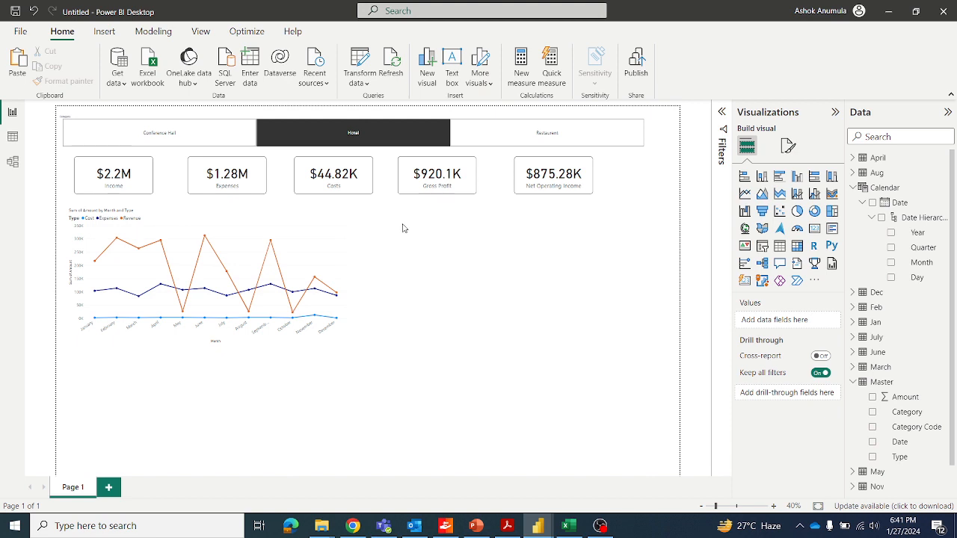
{"action": "left_click", "coordinate": [779, 246]}
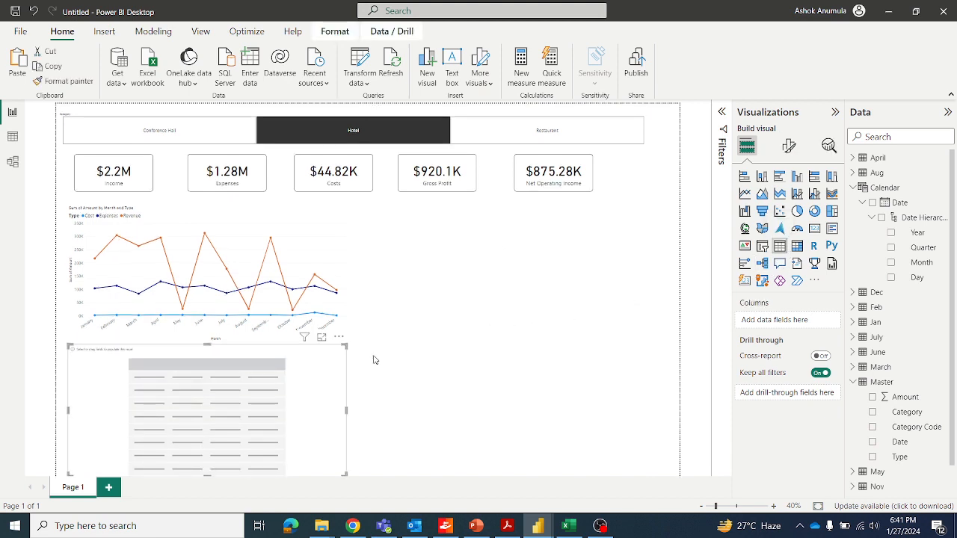
{"action": "left_click_drag", "start_coordinate": [310, 398], "coordinate": [587, 247]}
{"action": "left_click_drag", "start_coordinate": [626, 322], "coordinate": [497, 327]}
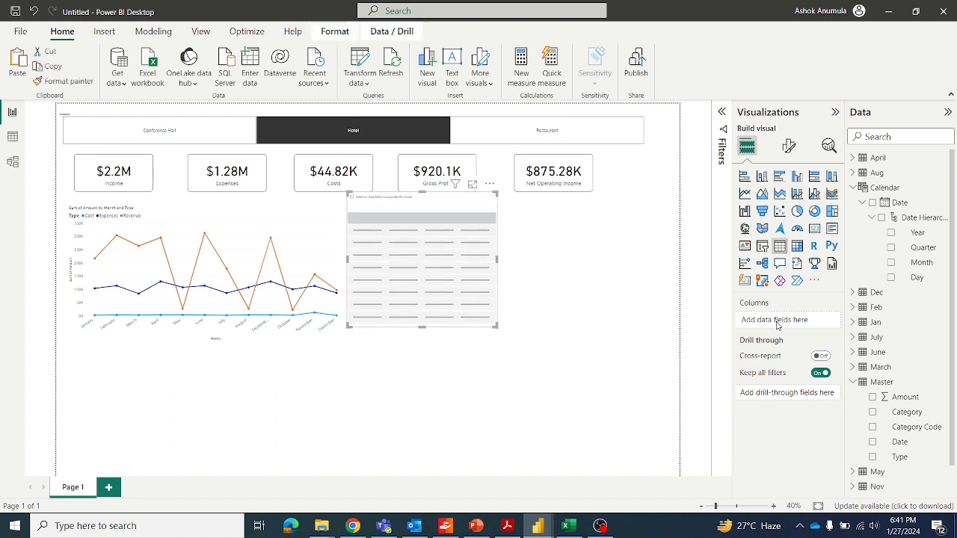
Fill the table visual with the Calendar Month and Master's Amount, and shrink it to fit its rows below the cards.
{"action": "key", "text": "alt+Tab"}
{"action": "key", "text": "alt+Tab"}
{"action": "left_click", "coordinate": [891, 263]}
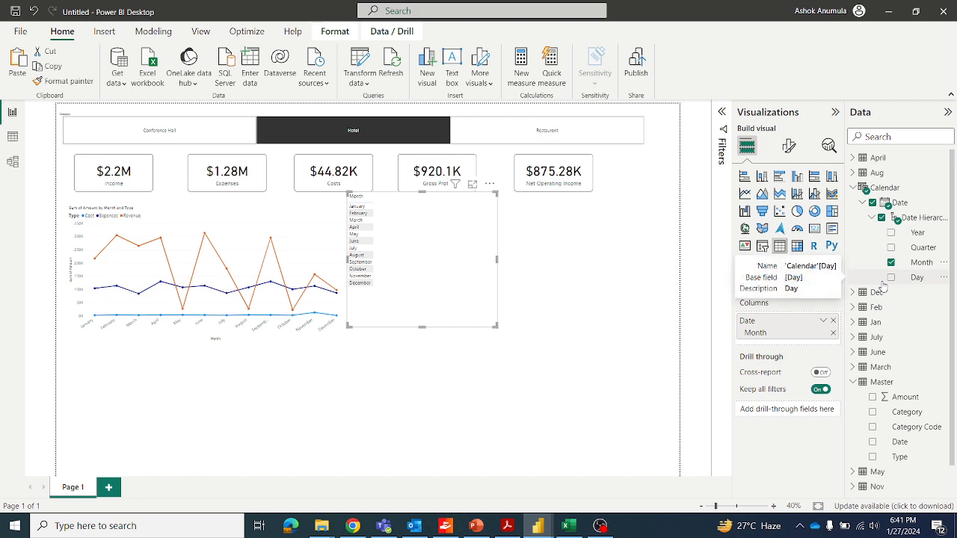
{"action": "left_click_drag", "start_coordinate": [910, 404], "coordinate": [785, 345]}
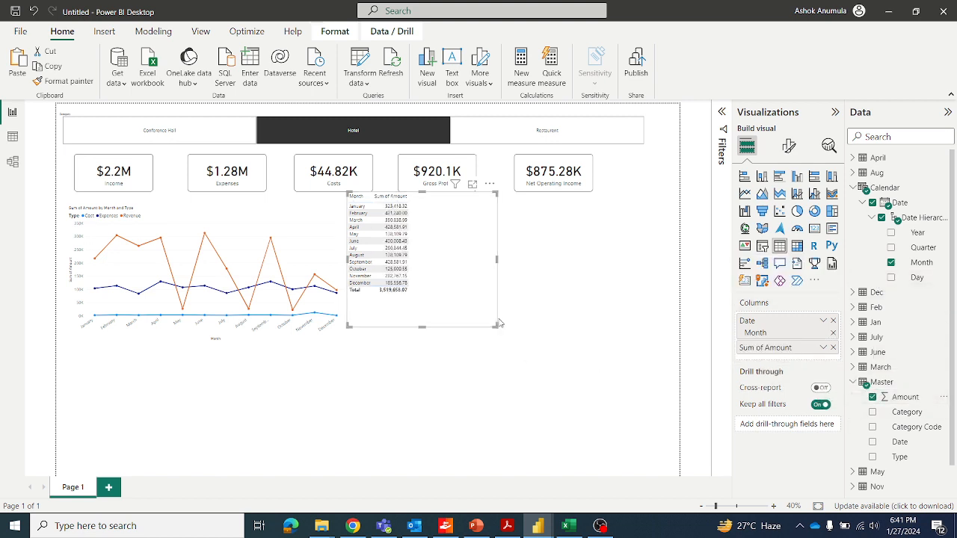
{"action": "left_click_drag", "start_coordinate": [496, 326], "coordinate": [446, 299]}
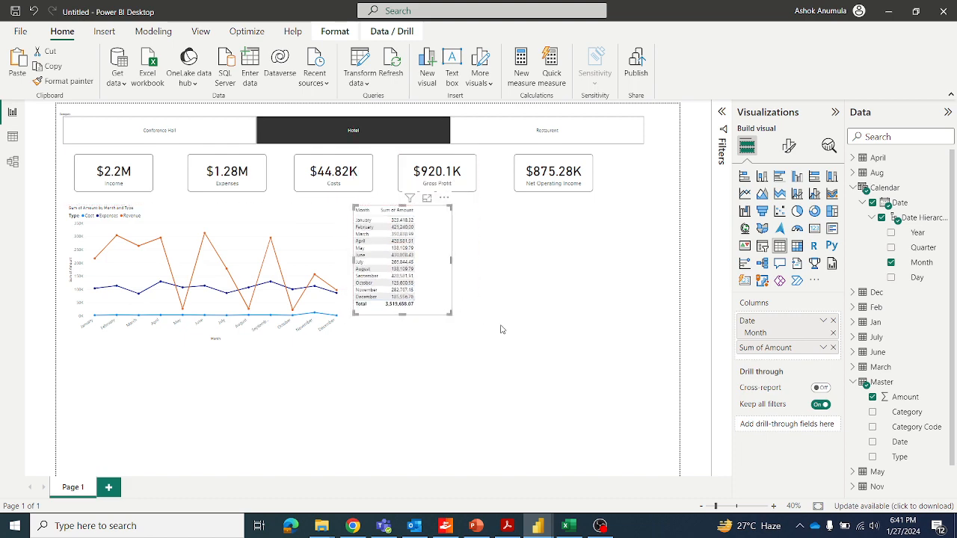
Check the reference dashboard in Acrobat Reader, then add a pie chart and fit it beside the month table.
{"action": "key", "text": "alt+Tab"}
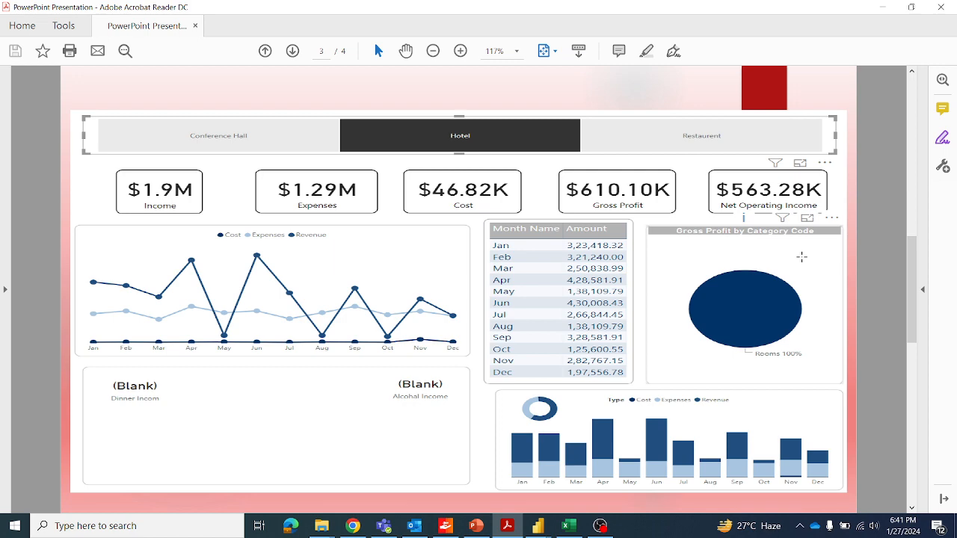
{"action": "key", "text": "alt+Tab"}
{"action": "left_click", "coordinate": [514, 237]}
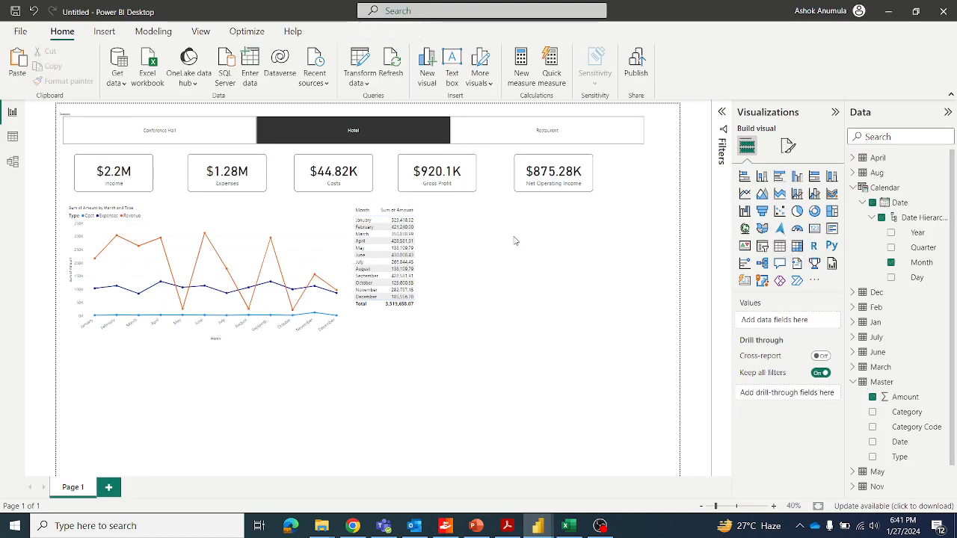
{"action": "left_click", "coordinate": [797, 210]}
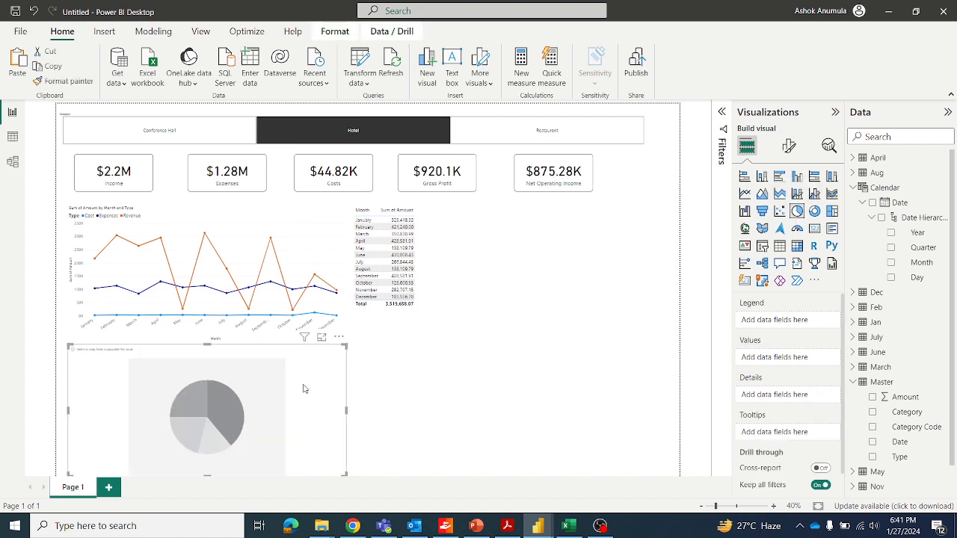
{"action": "left_click_drag", "start_coordinate": [304, 386], "coordinate": [659, 228]}
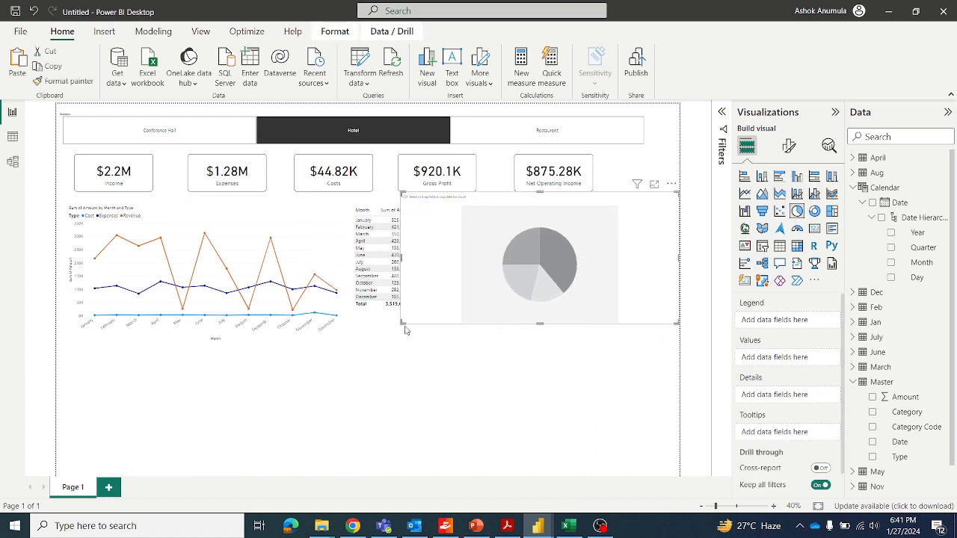
{"action": "left_click_drag", "start_coordinate": [402, 322], "coordinate": [449, 327]}
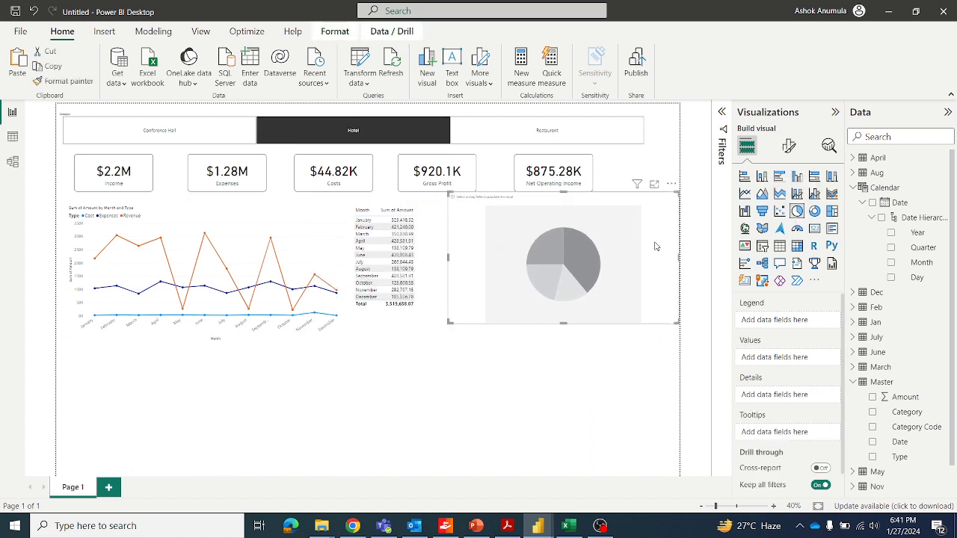
{"action": "left_click_drag", "start_coordinate": [654, 246], "coordinate": [642, 251]}
Show Gross Profit by Master's Category Code in the pie chart, narrow it slightly and compare it with the reference dashboard in Acrobat Reader.
{"action": "key", "text": "alt+Tab"}
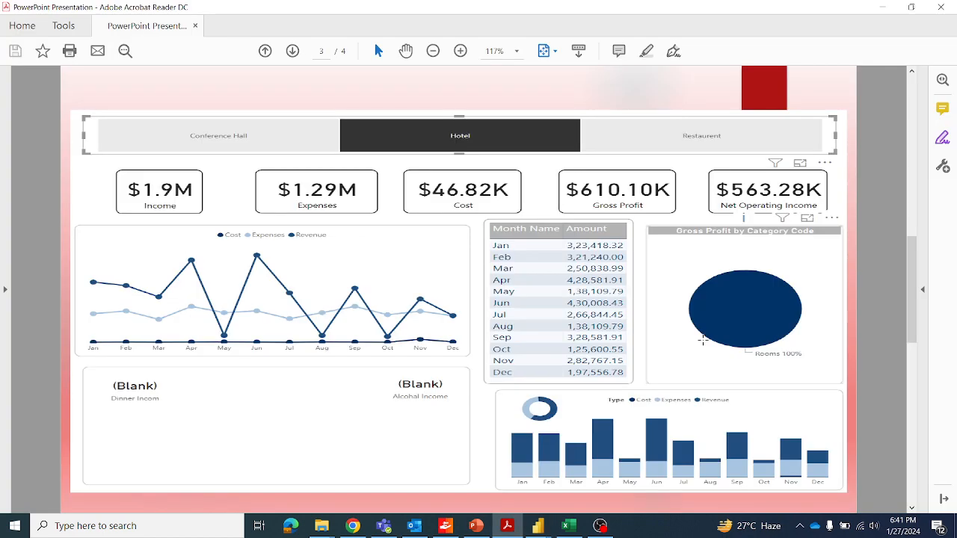
{"action": "key", "text": "alt+Tab"}
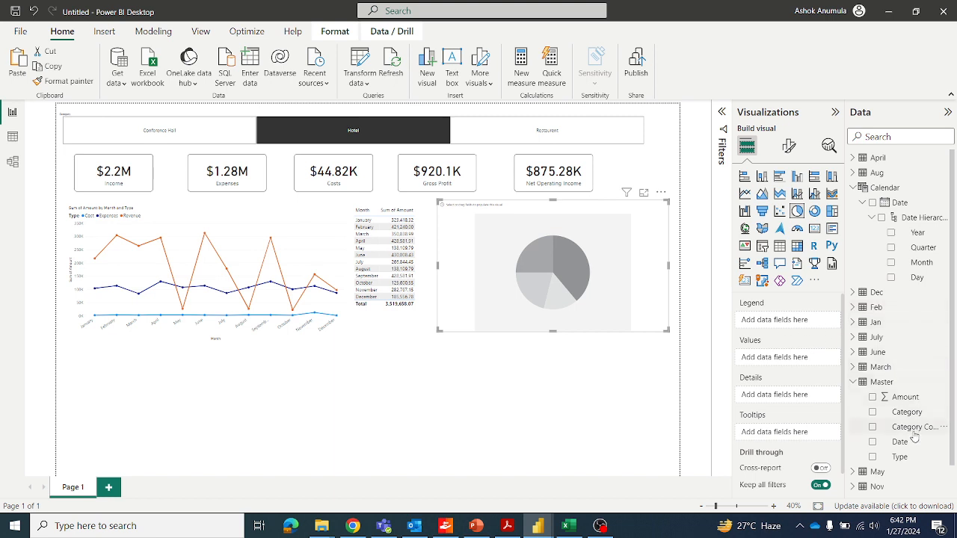
{"action": "left_click_drag", "start_coordinate": [912, 432], "coordinate": [809, 321]}
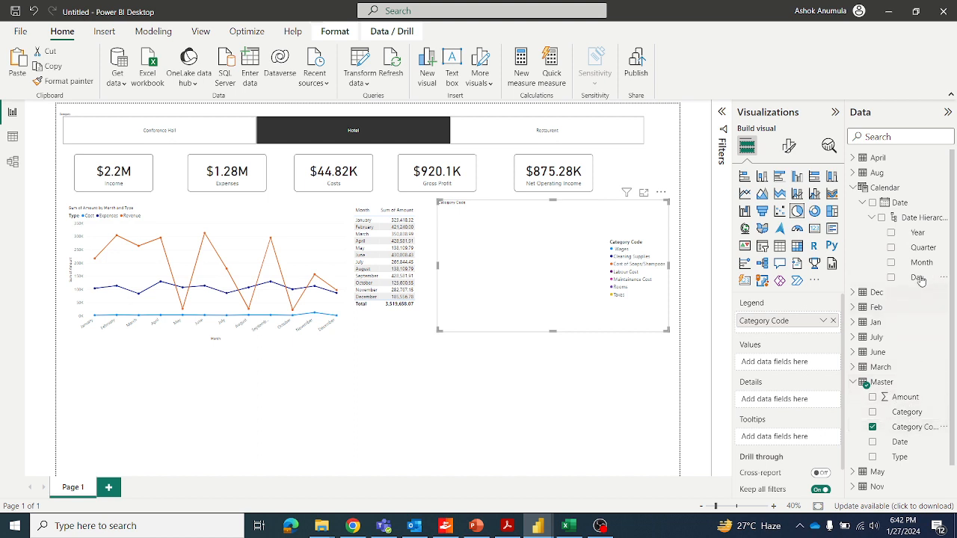
{"action": "left_click", "coordinate": [853, 158]}
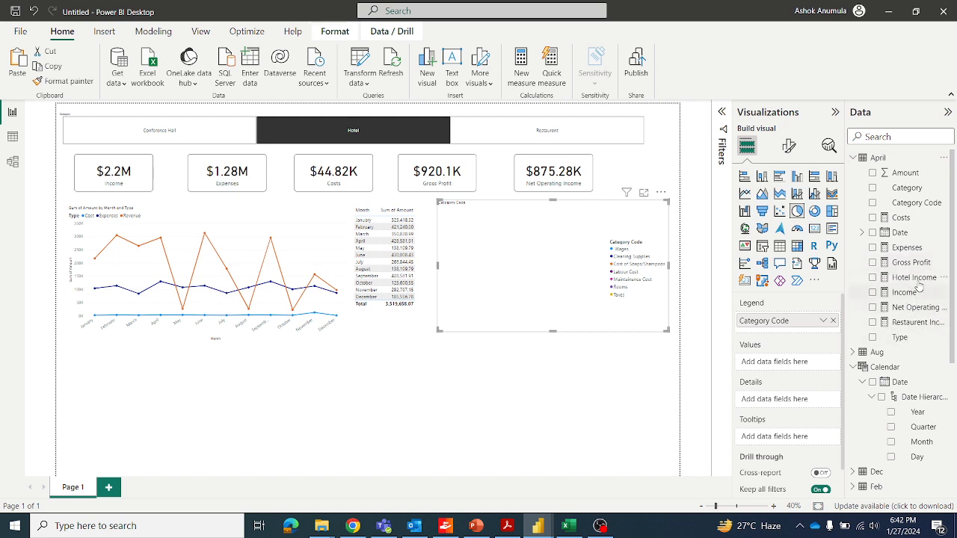
{"action": "left_click_drag", "start_coordinate": [914, 268], "coordinate": [804, 364]}
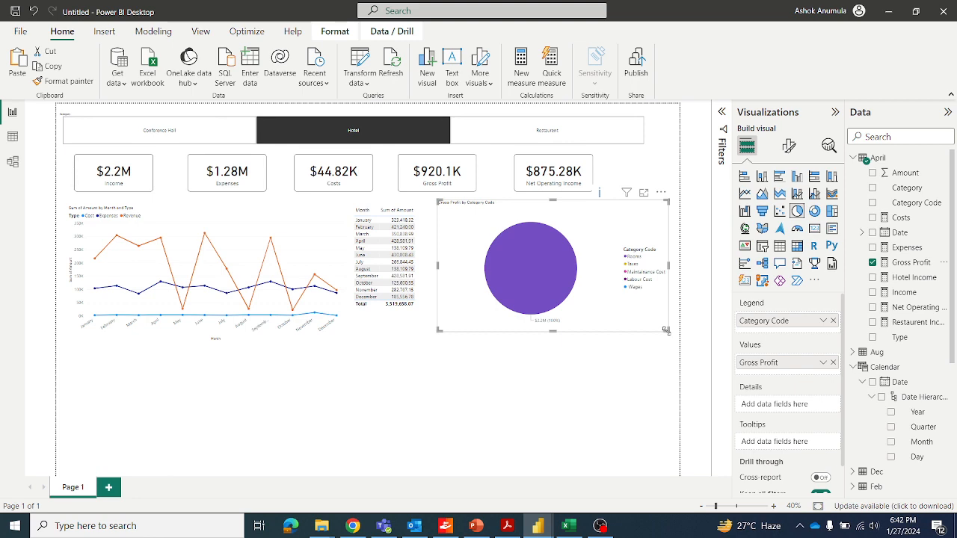
{"action": "left_click_drag", "start_coordinate": [666, 330], "coordinate": [663, 334]}
{"action": "key", "text": "alt+Tab"}
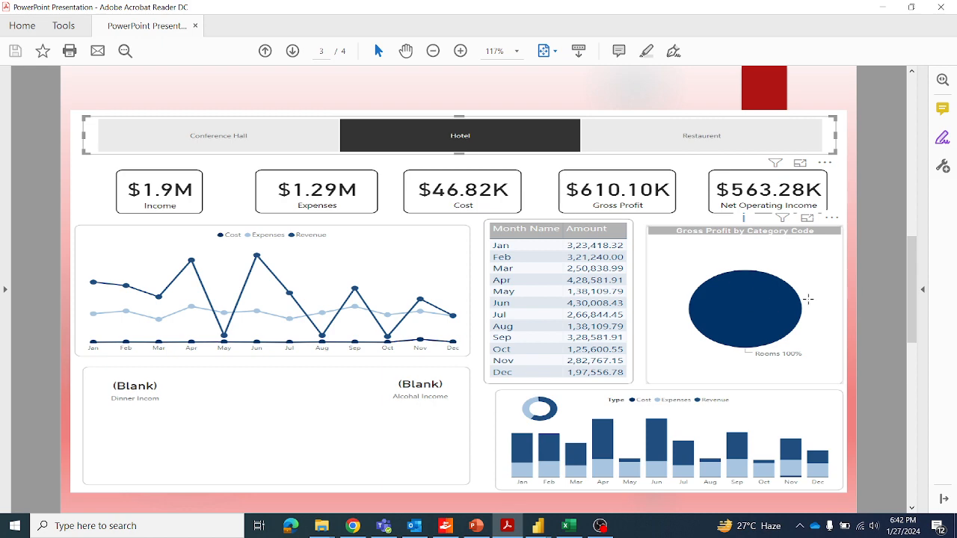
{"action": "key", "text": "alt+Tab"}
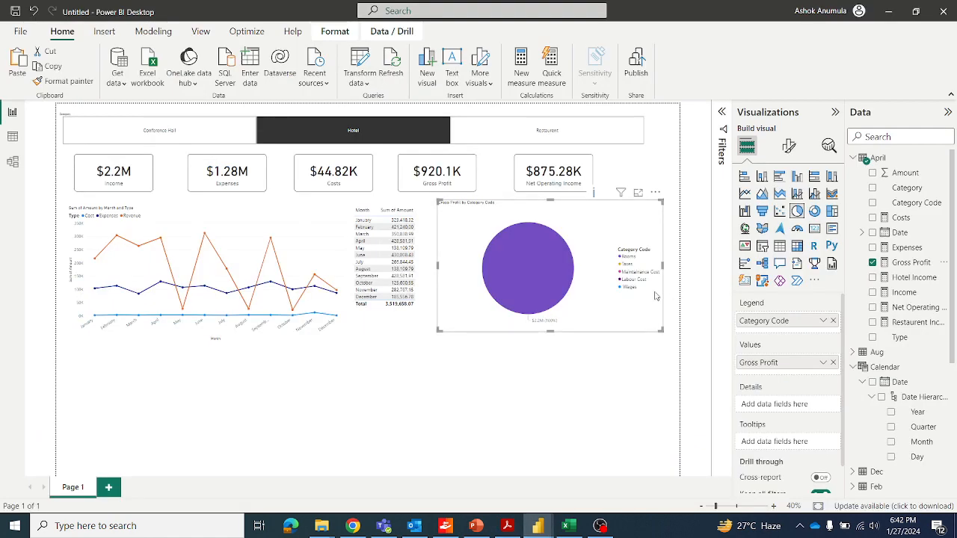
Check the reference pie chart in Acrobat Reader, then turn off the legend of the gross profit pie chart in Power BI.
{"action": "key", "text": "alt+Tab"}
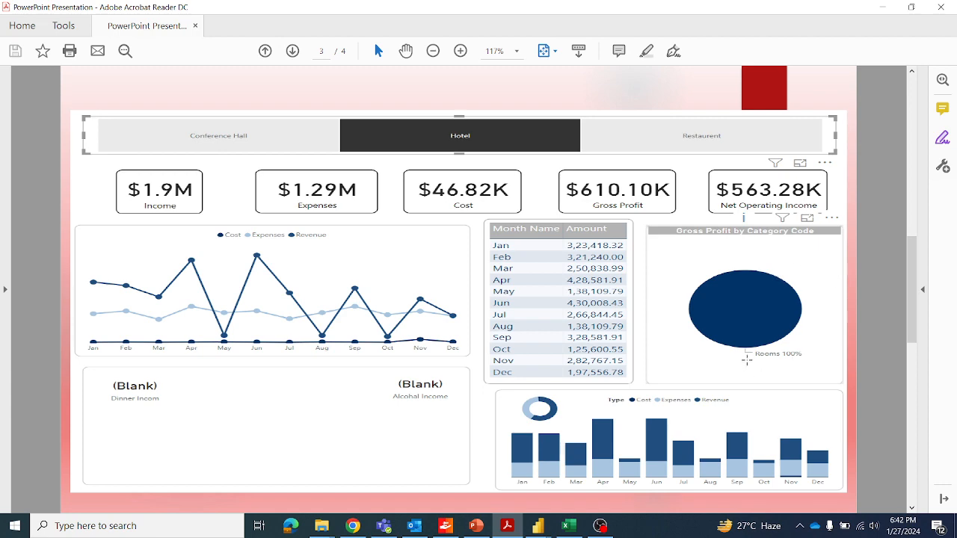
{"action": "key", "text": "alt+Tab"}
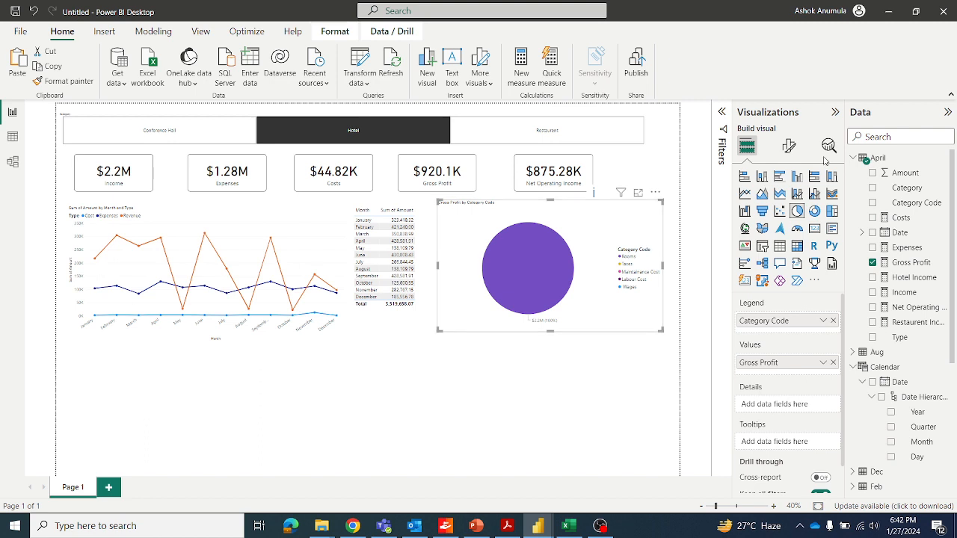
{"action": "left_click", "coordinate": [788, 146]}
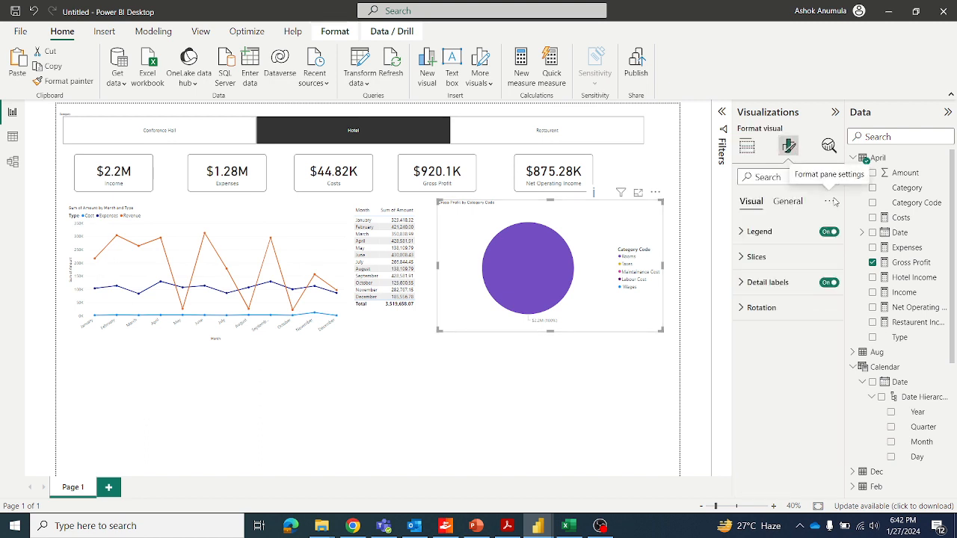
{"action": "left_click", "coordinate": [829, 232]}
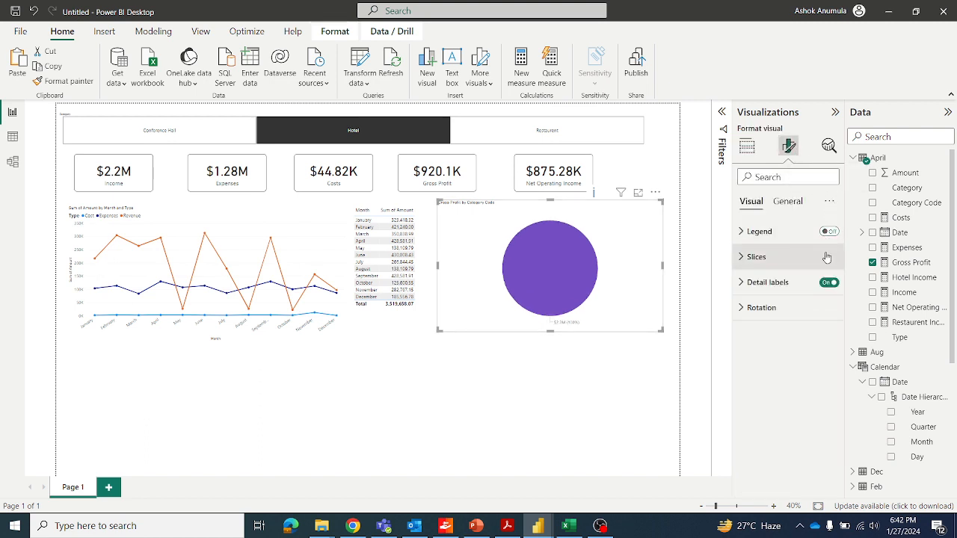
Set the label contents of the pie chart's detail labels to Category, percent of total.
{"action": "left_click", "coordinate": [740, 284]}
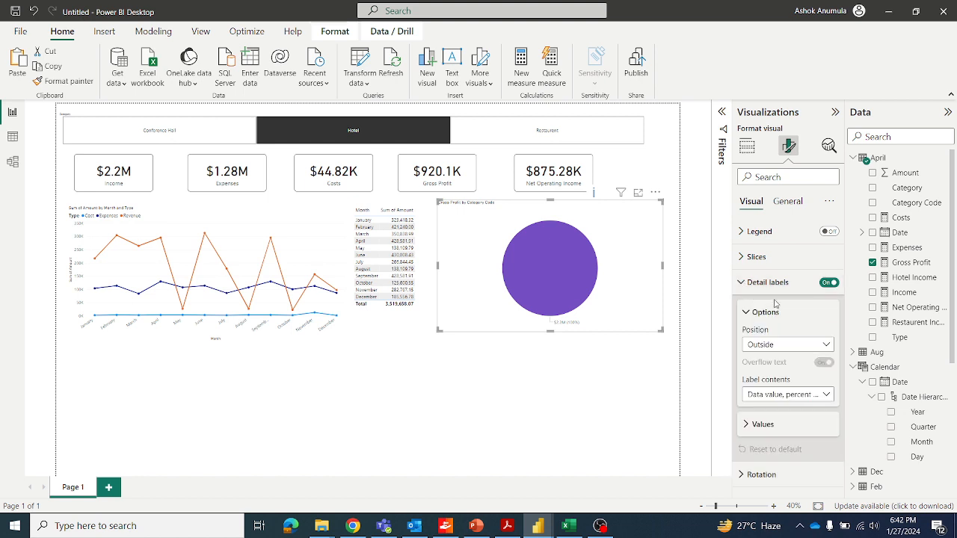
{"action": "left_click", "coordinate": [828, 348]}
{"action": "left_click", "coordinate": [828, 349]}
{"action": "left_click", "coordinate": [825, 397]}
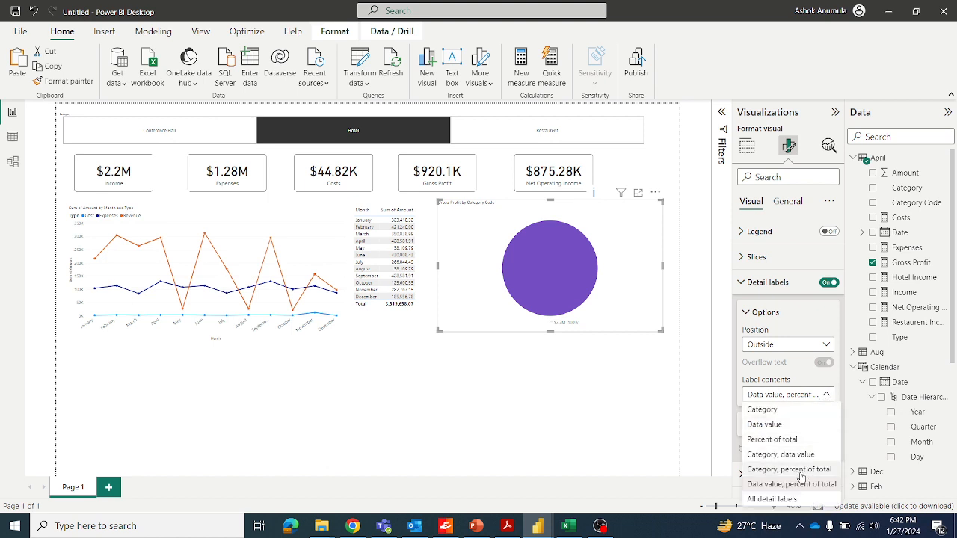
{"action": "left_click", "coordinate": [800, 471]}
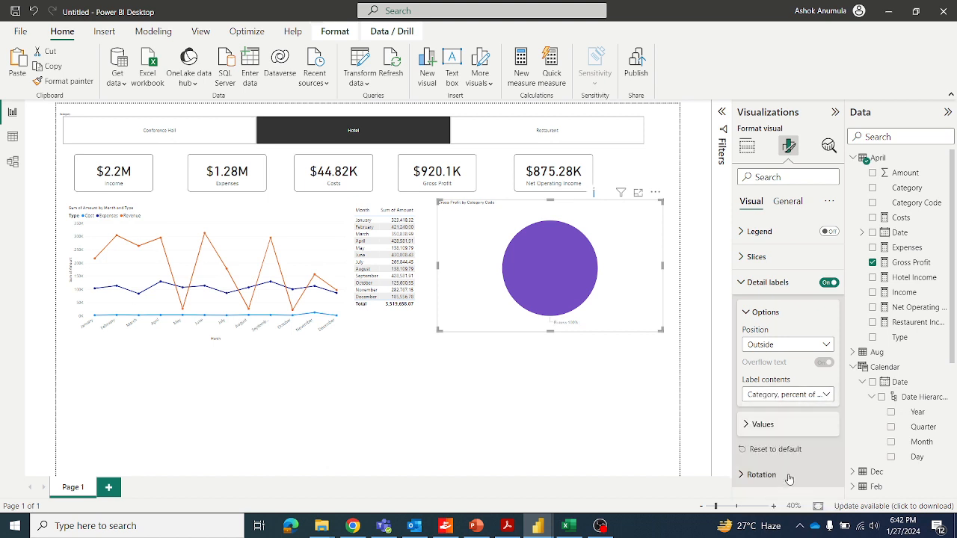
Move the pie chart slightly toward the page's right edge and shrink it to about the height of the month table.
{"action": "left_click", "coordinate": [661, 333]}
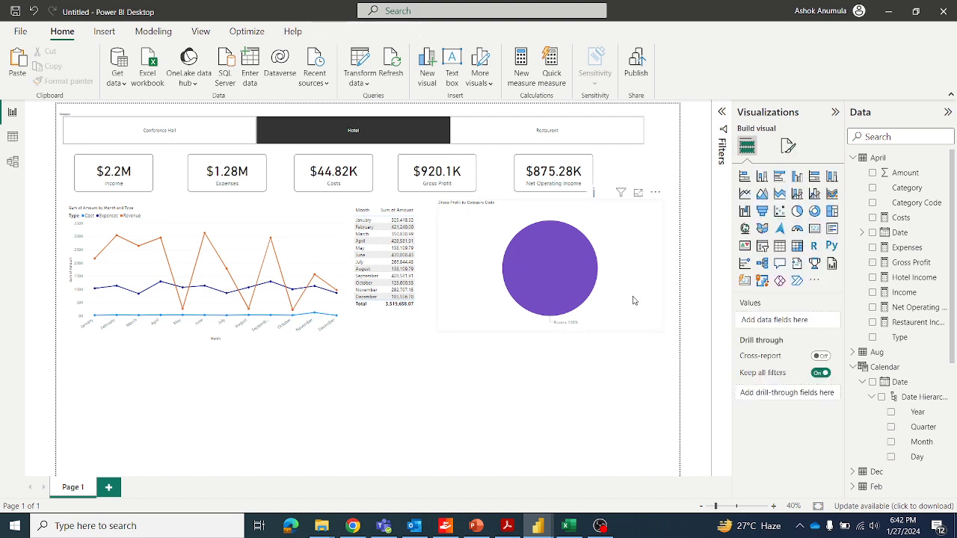
{"action": "left_click", "coordinate": [636, 299]}
{"action": "left_click_drag", "start_coordinate": [661, 329], "coordinate": [660, 300]}
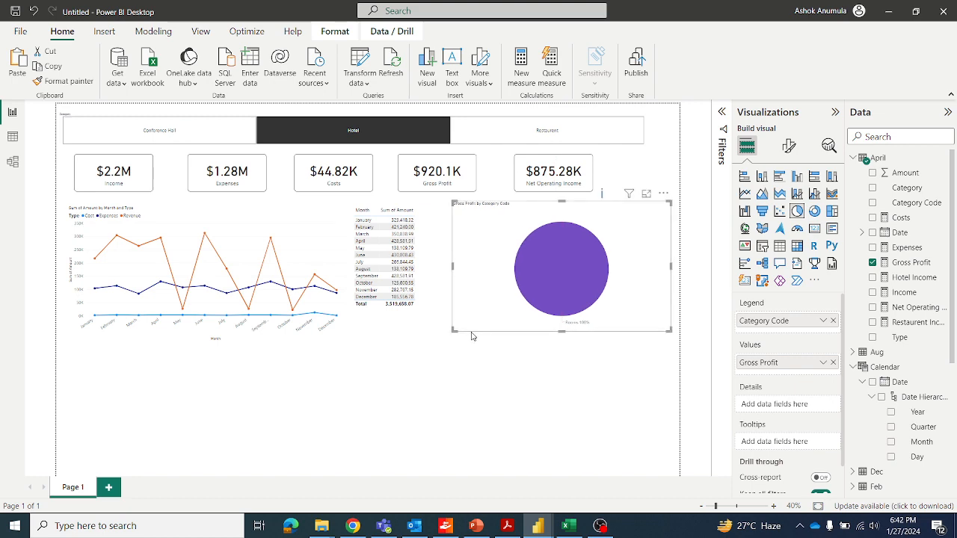
{"action": "left_click_drag", "start_coordinate": [454, 329], "coordinate": [470, 296]}
{"action": "left_click", "coordinate": [529, 383]}
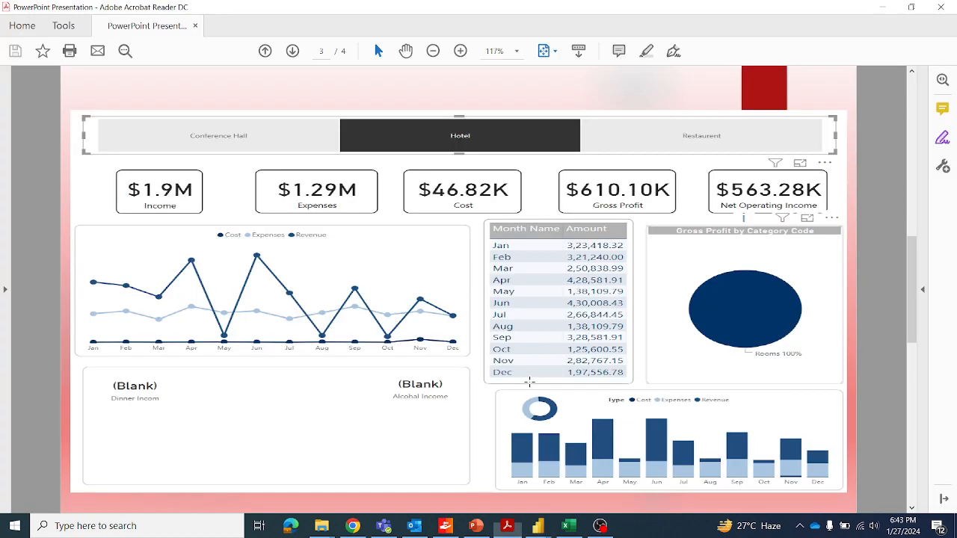
Compare the Hotel and Conference Hall pages of the reference dashboard in Acrobat Reader, then return to Power BI.
{"action": "key", "text": "alt+Tab"}
{"action": "scroll", "coordinate": [502, 288], "scroll_direction": "up", "scroll_amount": 2}
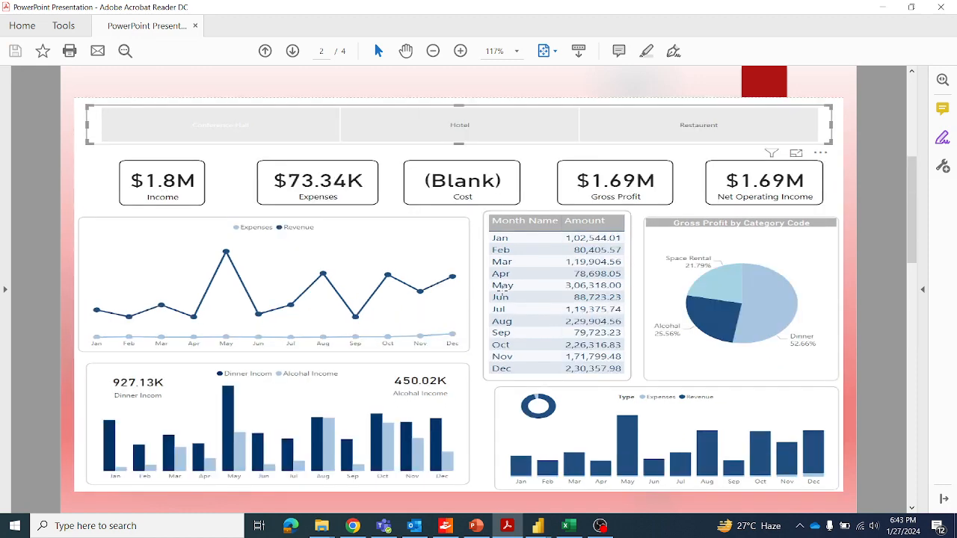
{"action": "scroll", "coordinate": [502, 288], "scroll_direction": "down", "scroll_amount": 2}
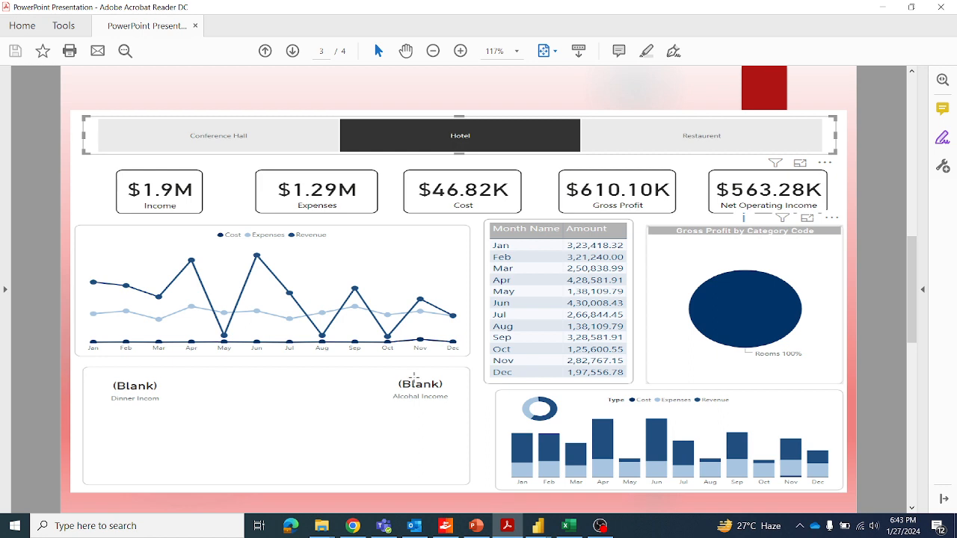
{"action": "scroll", "coordinate": [414, 376], "scroll_direction": "up", "scroll_amount": 2}
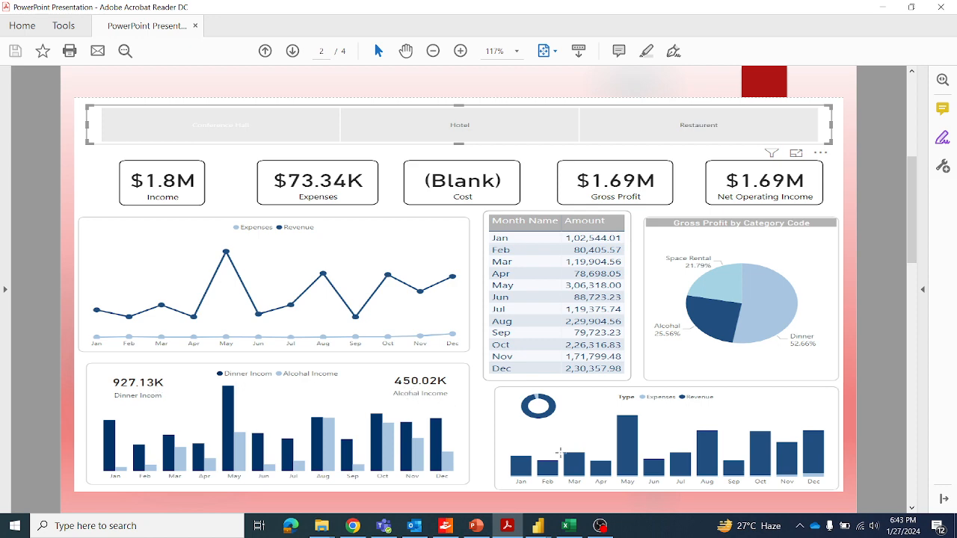
{"action": "key", "text": "alt+Tab"}
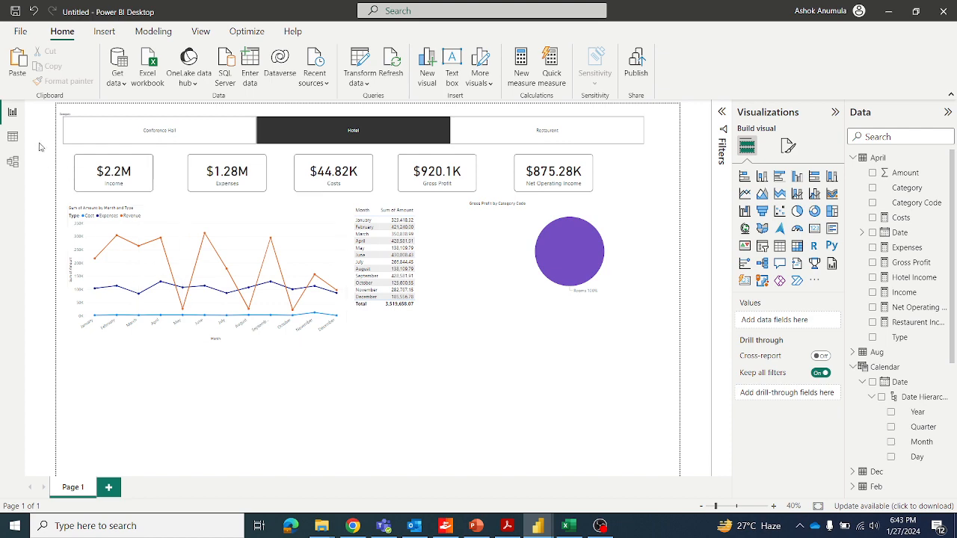
Show the data of the Master table and check which values its Type column contains.
{"action": "left_click", "coordinate": [13, 137]}
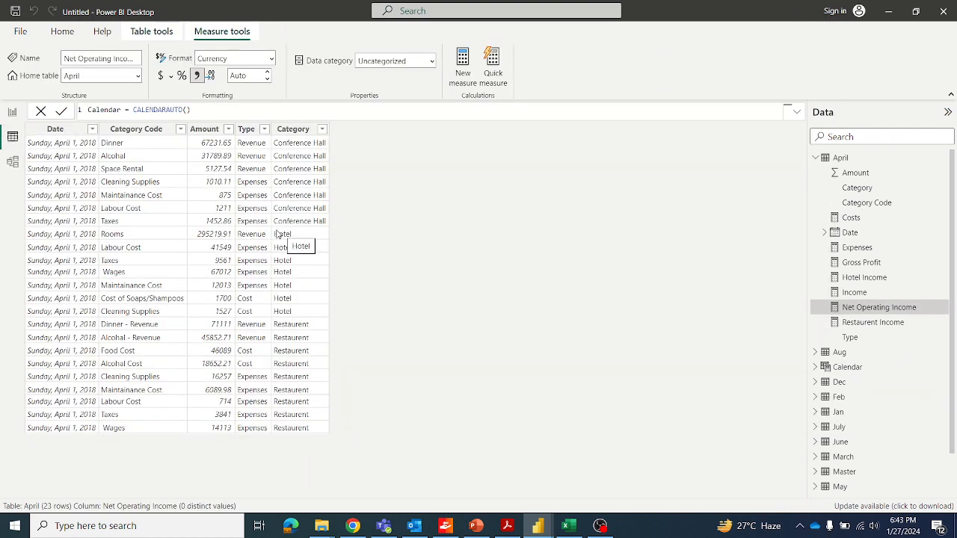
{"action": "scroll", "coordinate": [871, 399], "scroll_direction": "down", "scroll_amount": 1}
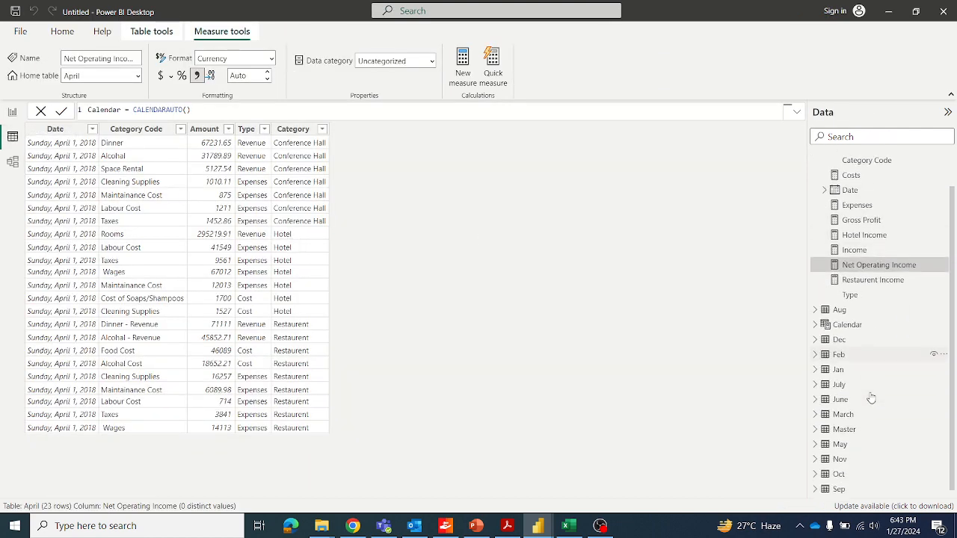
{"action": "left_click", "coordinate": [871, 425]}
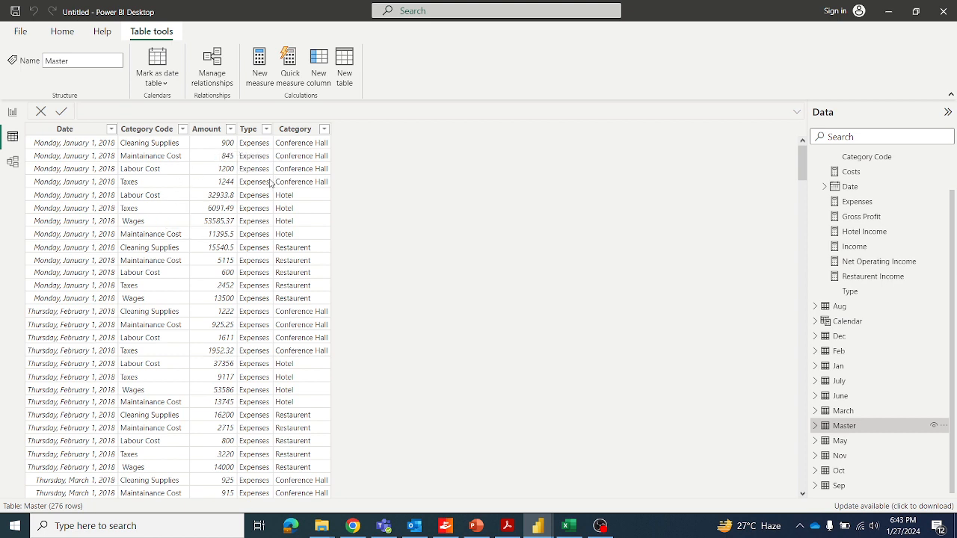
{"action": "scroll", "coordinate": [258, 193], "scroll_direction": "down", "scroll_amount": 3}
{"action": "scroll", "coordinate": [257, 196], "scroll_direction": "down", "scroll_amount": 6}
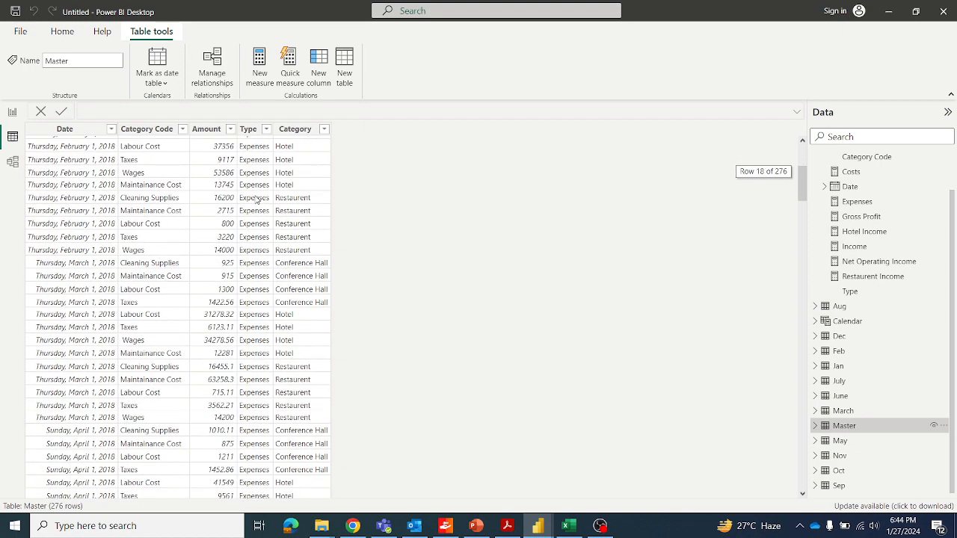
{"action": "scroll", "coordinate": [256, 209], "scroll_direction": "up", "scroll_amount": 9}
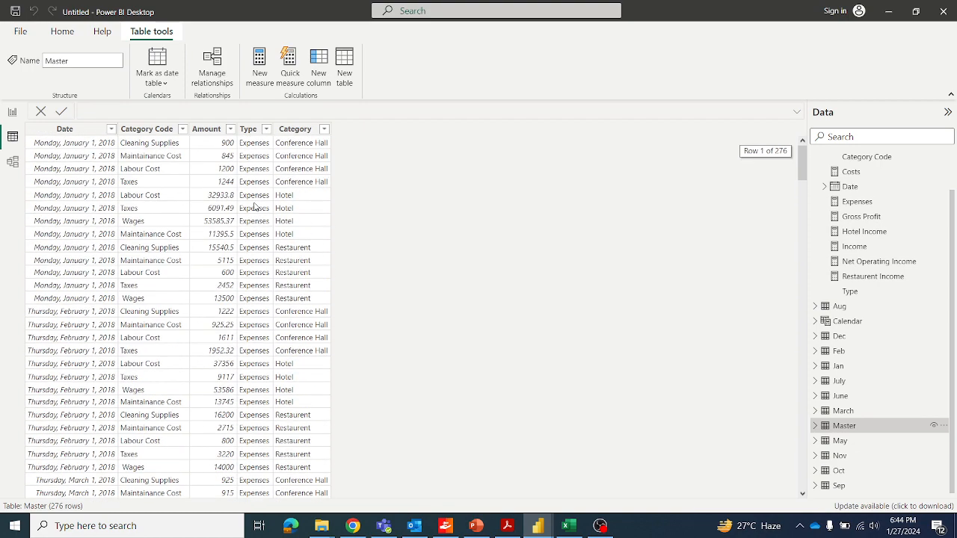
{"action": "left_click", "coordinate": [266, 129]}
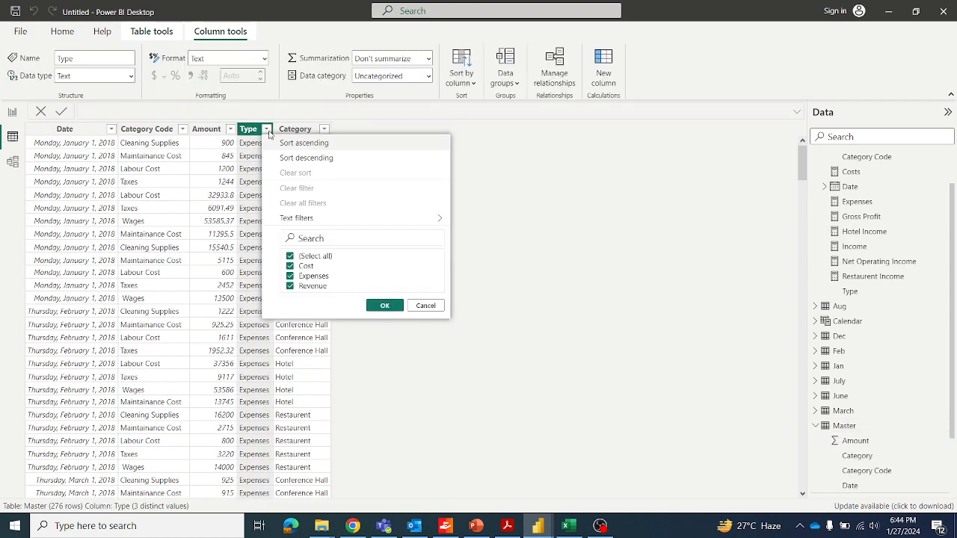
{"action": "left_click", "coordinate": [547, 145]}
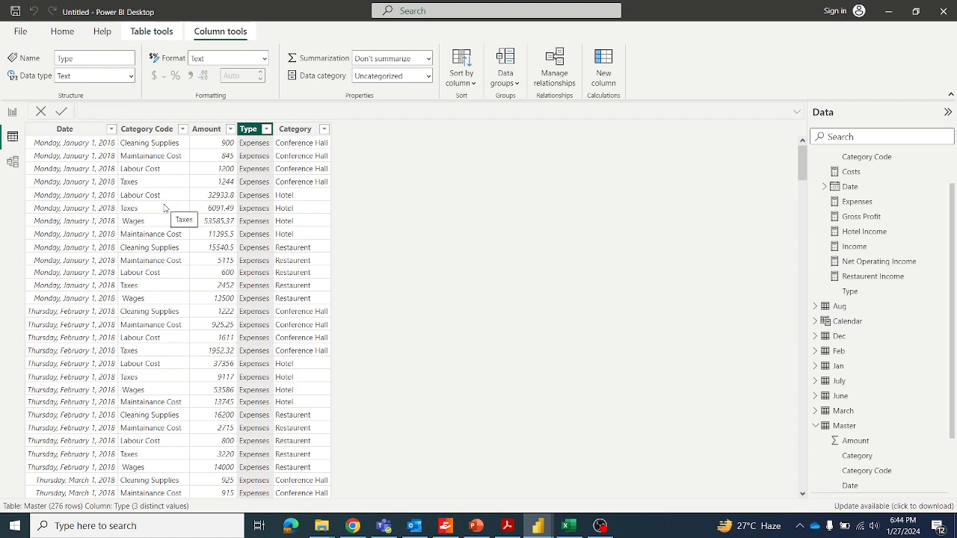
Examine the Master table's rows down to the revenue entries, comparing Category Code, Type and Category.
{"action": "scroll", "coordinate": [162, 251], "scroll_direction": "down", "scroll_amount": 4}
{"action": "scroll", "coordinate": [159, 261], "scroll_direction": "down", "scroll_amount": 7}
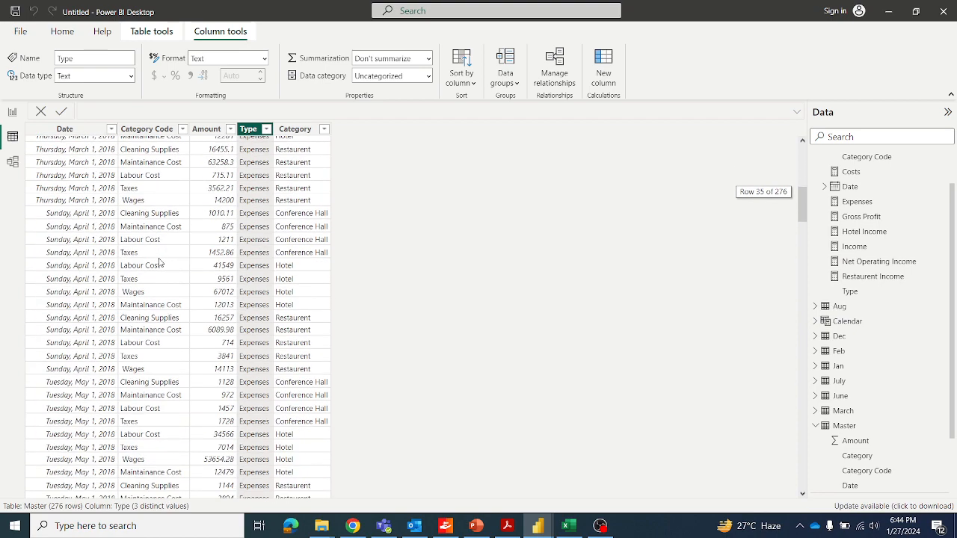
{"action": "scroll", "coordinate": [159, 261], "scroll_direction": "down", "scroll_amount": 5}
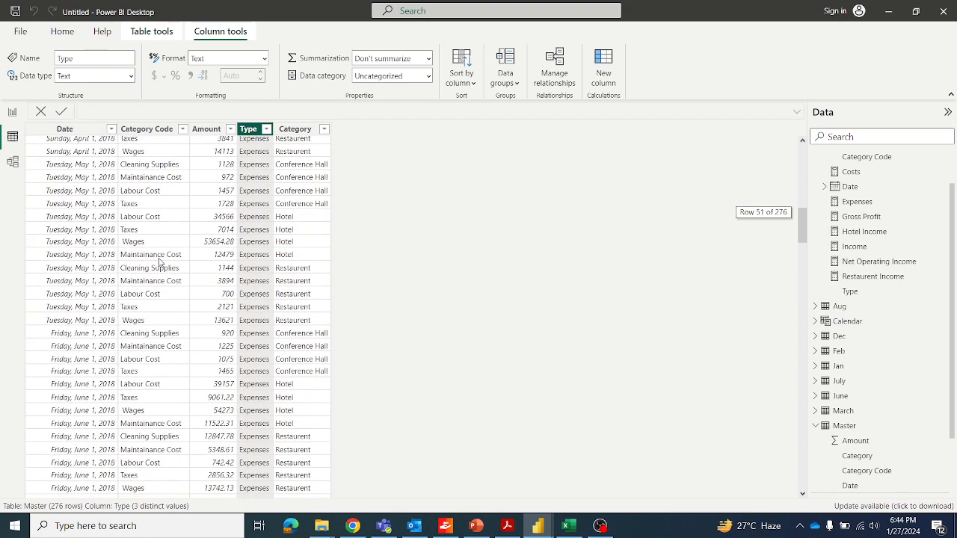
{"action": "scroll", "coordinate": [160, 261], "scroll_direction": "down", "scroll_amount": 6}
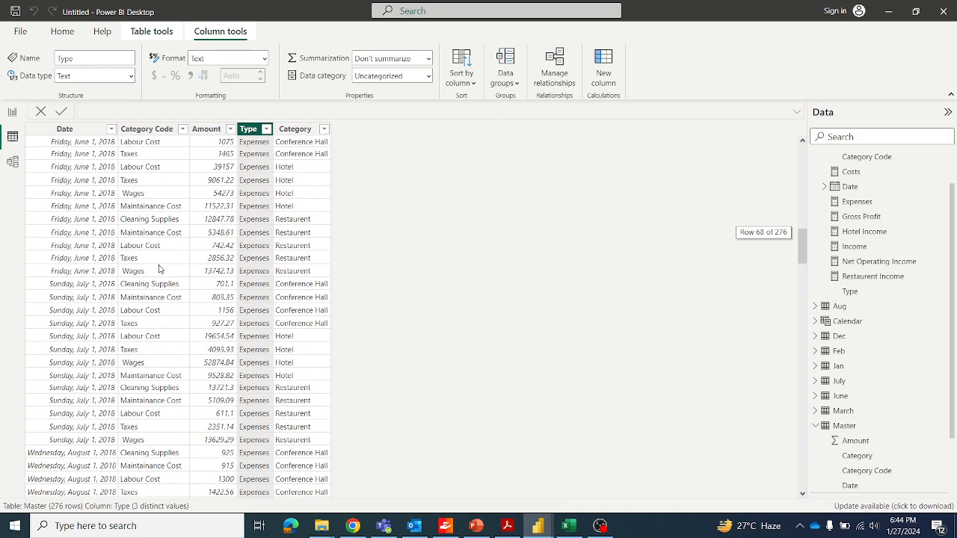
{"action": "scroll", "coordinate": [159, 269], "scroll_direction": "down", "scroll_amount": 4}
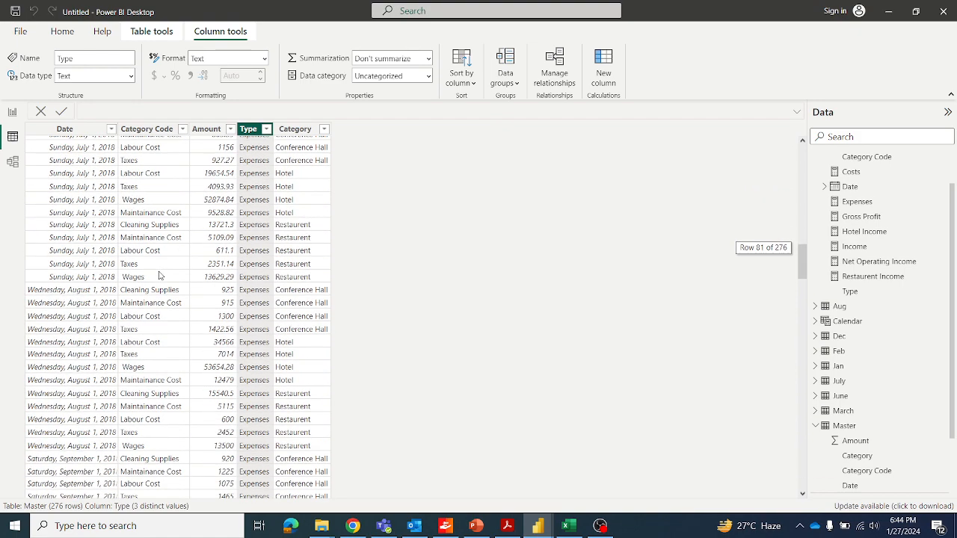
{"action": "scroll", "coordinate": [160, 277], "scroll_direction": "down", "scroll_amount": 10}
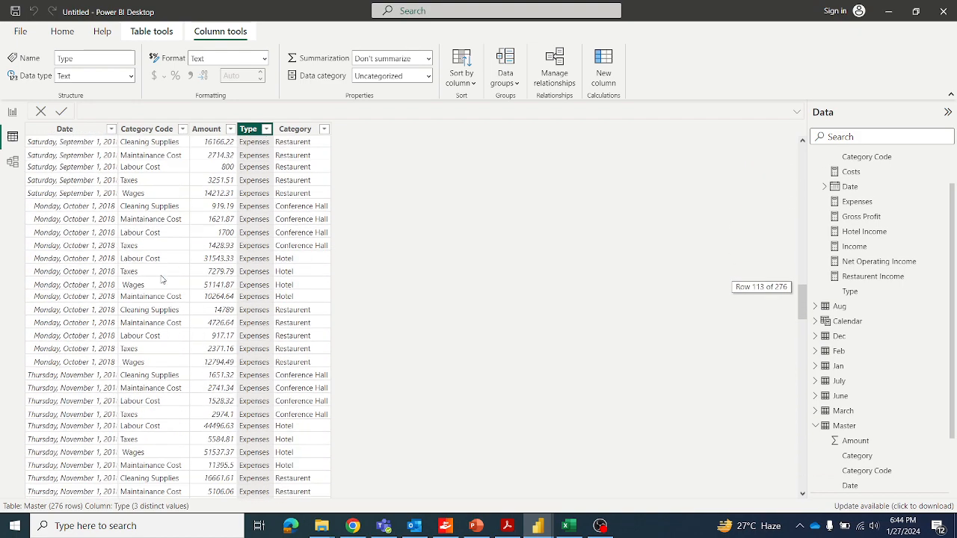
{"action": "scroll", "coordinate": [162, 280], "scroll_direction": "down", "scroll_amount": 1}
{"action": "scroll", "coordinate": [162, 278], "scroll_direction": "down", "scroll_amount": 4}
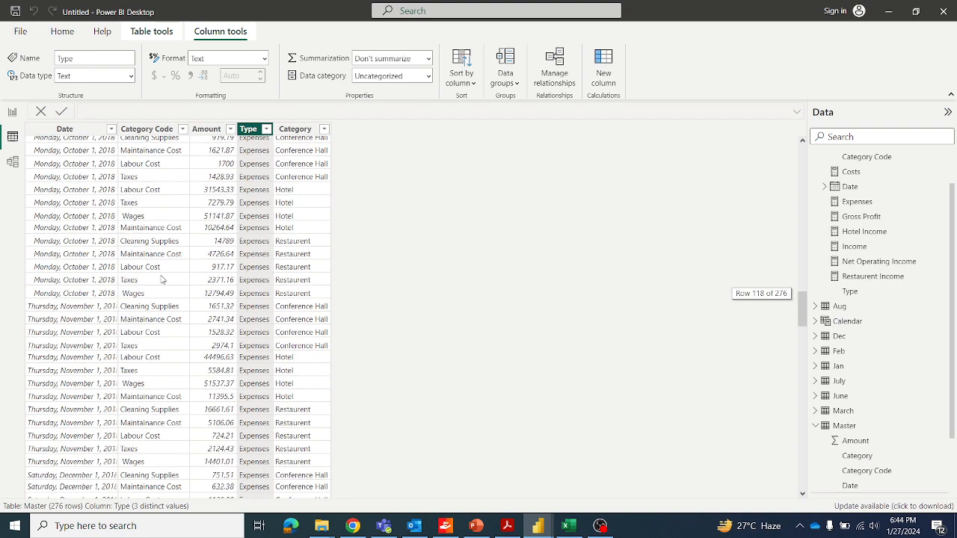
{"action": "scroll", "coordinate": [162, 278], "scroll_direction": "down", "scroll_amount": 4}
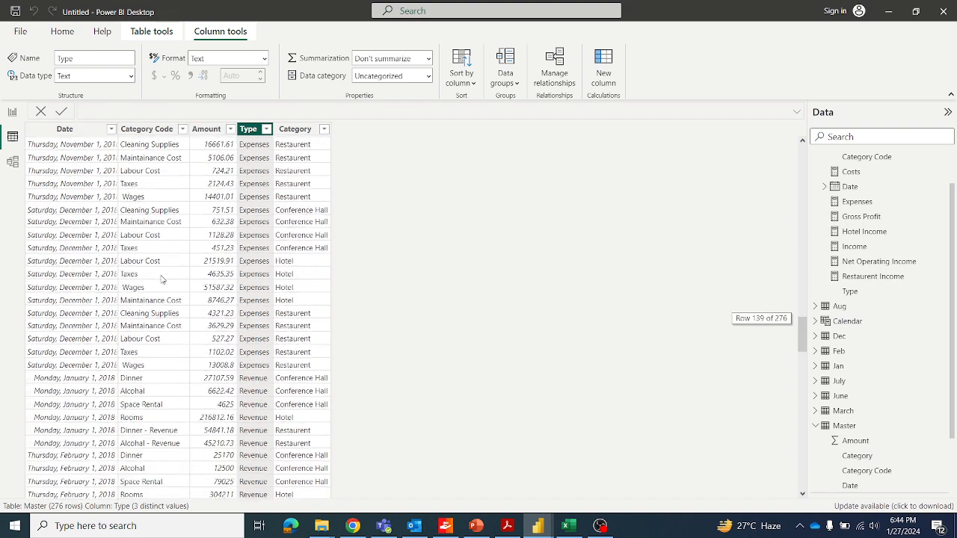
{"action": "scroll", "coordinate": [162, 280], "scroll_direction": "down", "scroll_amount": 3}
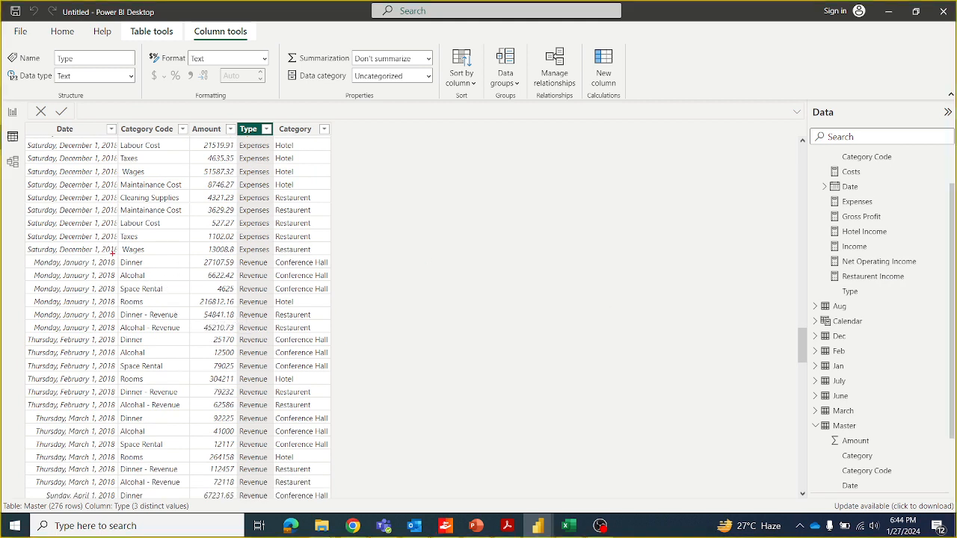
{"action": "left_click_drag", "start_coordinate": [113, 255], "coordinate": [148, 267]}
{"action": "left_click_drag", "start_coordinate": [115, 308], "coordinate": [169, 323]}
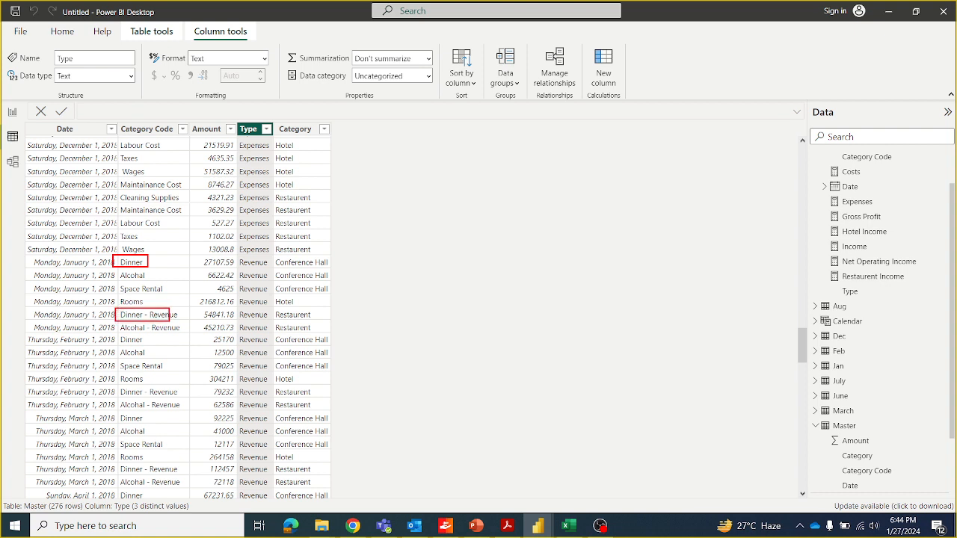
{"action": "left_click_drag", "start_coordinate": [237, 308], "coordinate": [267, 321]}
{"action": "left_click_drag", "start_coordinate": [237, 257], "coordinate": [272, 269]}
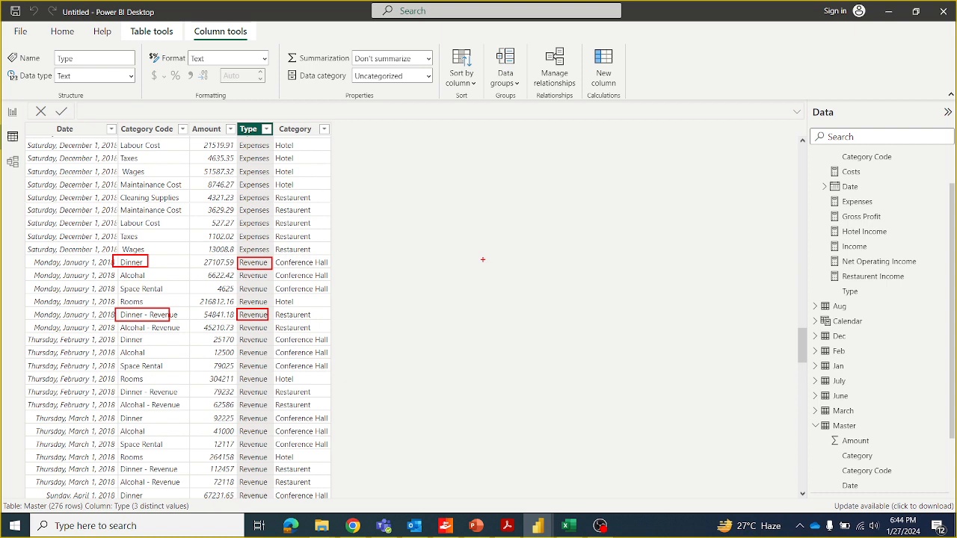
{"action": "key", "text": "Escape"}
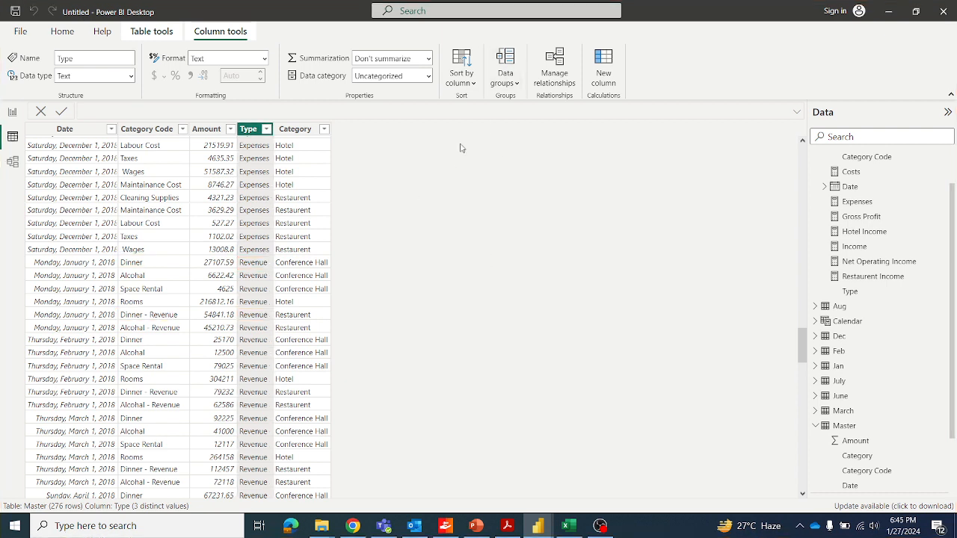
Start a new measure in the Master table named Dinner Income, with CALCULATE as its outer function.
{"action": "left_click", "coordinate": [62, 31]}
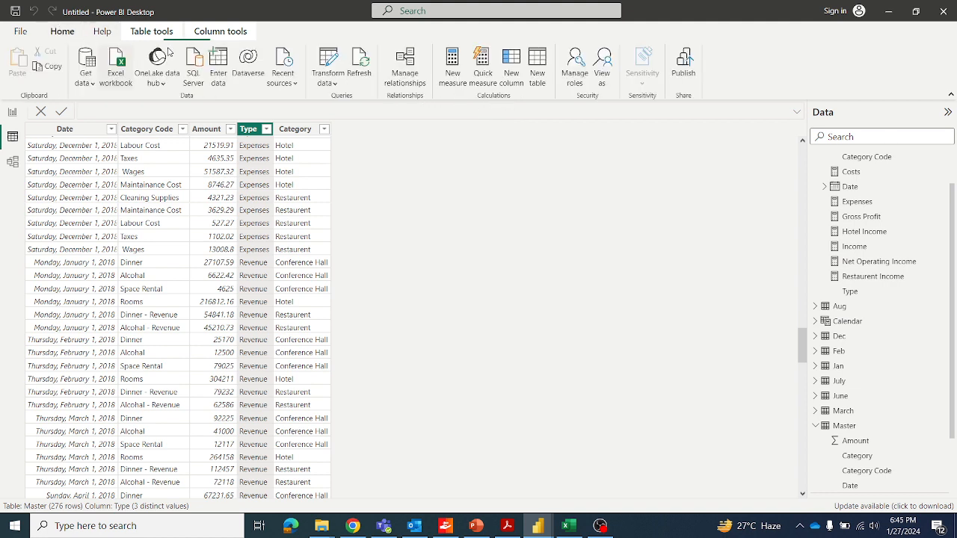
{"action": "left_click", "coordinate": [452, 64]}
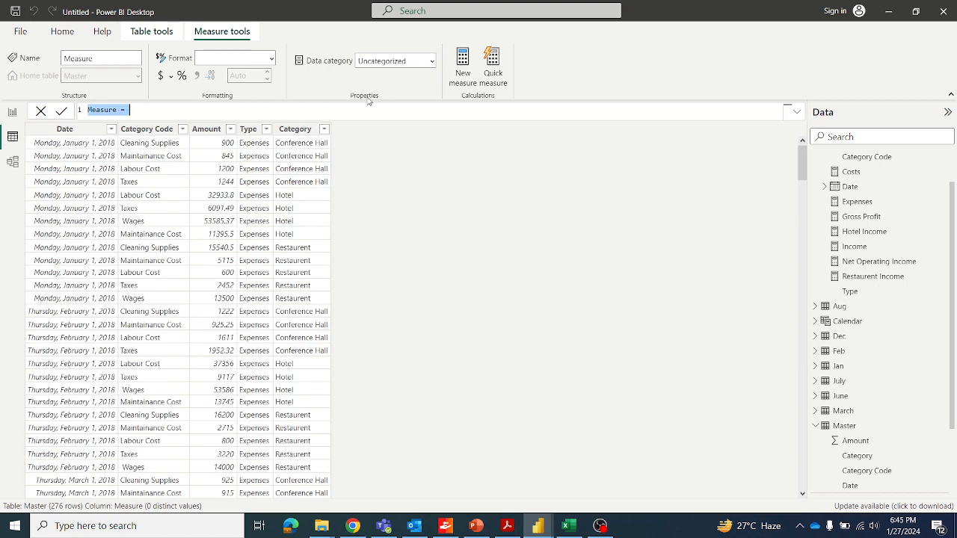
{"action": "type", "text": "Dinner"}
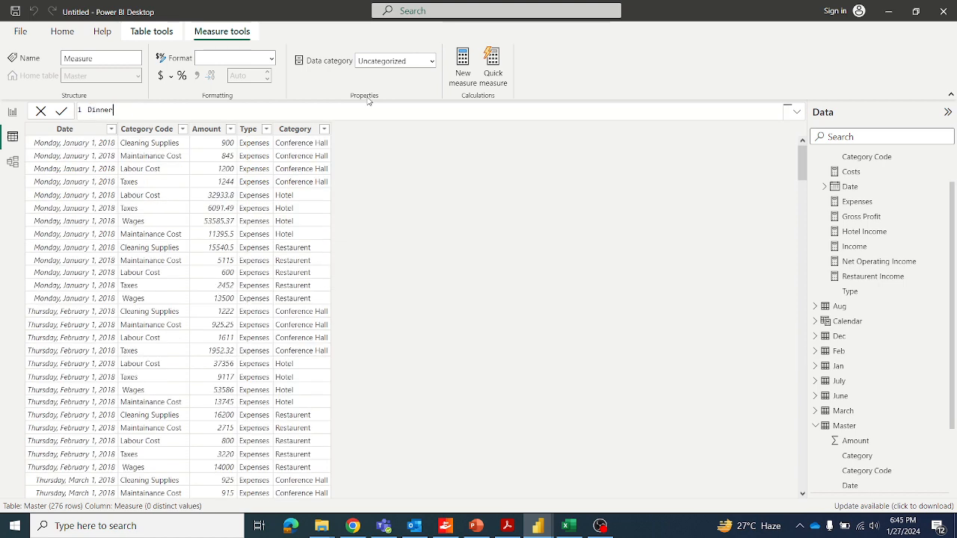
{"action": "type", "text": " Income = calc"}
{"action": "key", "text": "Tab"}
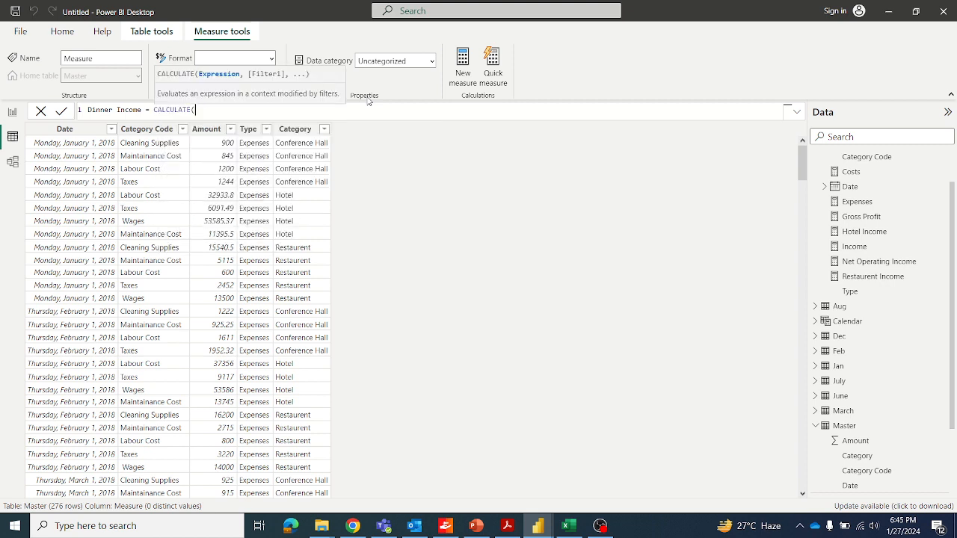
Enter SUM(Master[Amount]) as the expression that the Dinner Income measure calculates.
{"action": "type", "text": "amoun"}
{"action": "key", "text": "BackSpace"}
{"action": "key", "text": "BackSpace"}
{"action": "key", "text": "BackSpace"}
{"action": "key", "text": "BackSpace"}
{"action": "key", "text": "BackSpace"}
{"action": "type", "text": "su"}
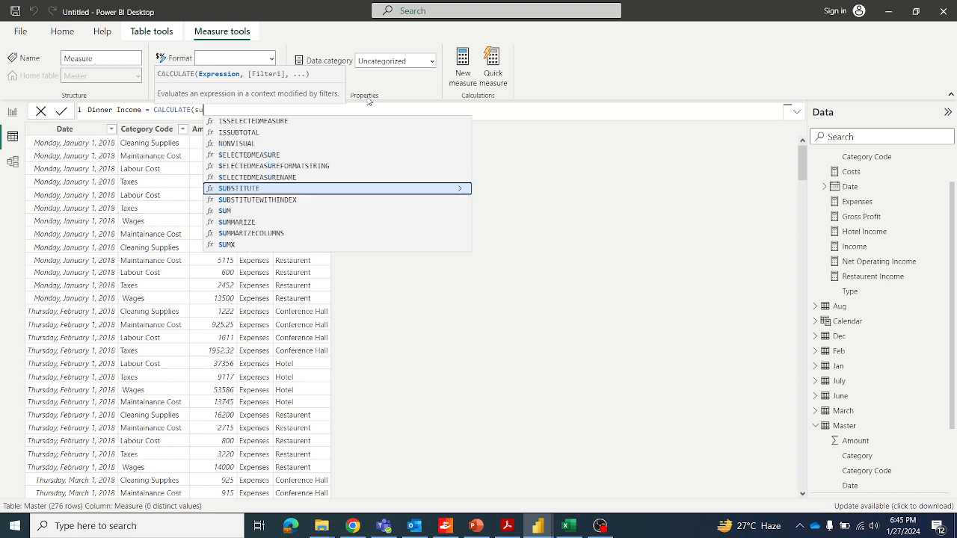
{"action": "type", "text": "m"}
{"action": "key", "text": "Tab"}
{"action": "type", "text": "amou"}
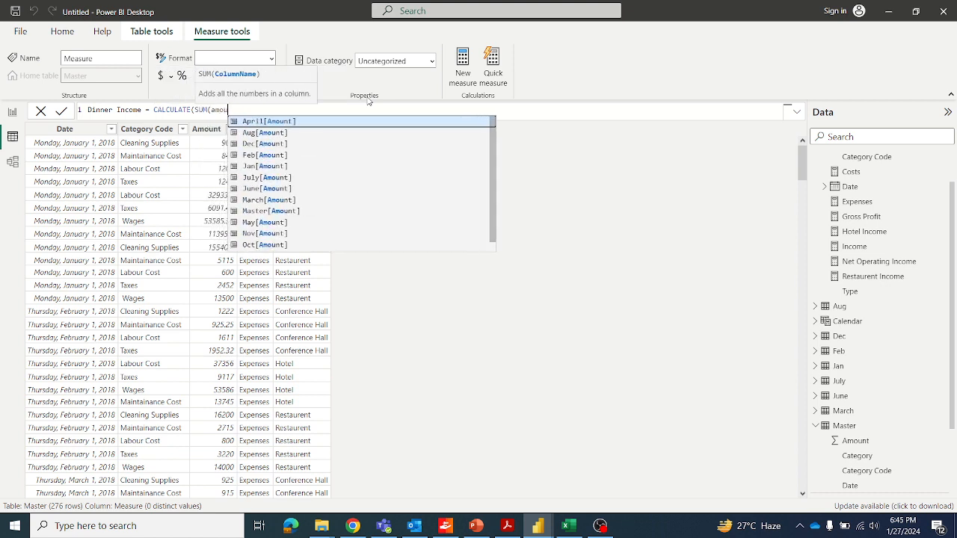
{"action": "type", "text": "nt"}
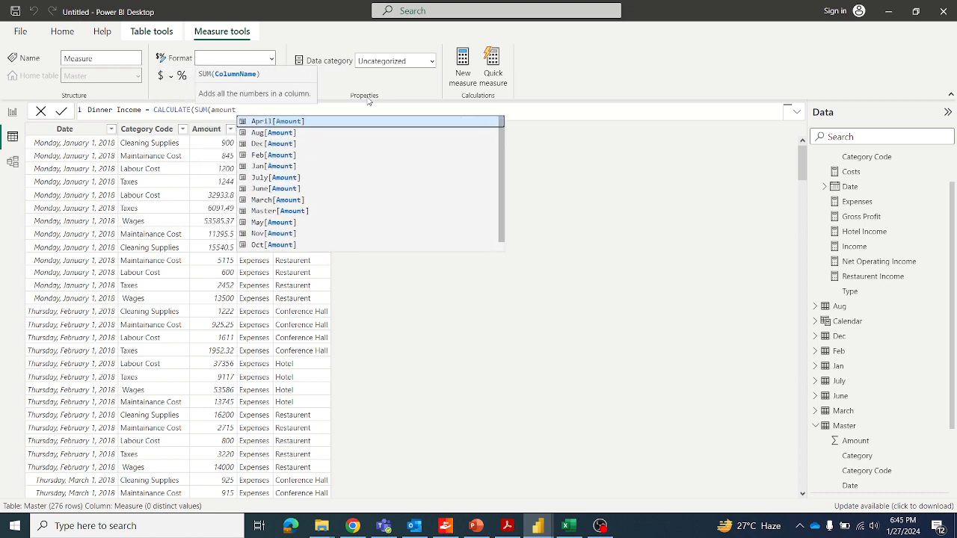
{"action": "left_click", "coordinate": [283, 212]}
{"action": "type", "text": "),"}
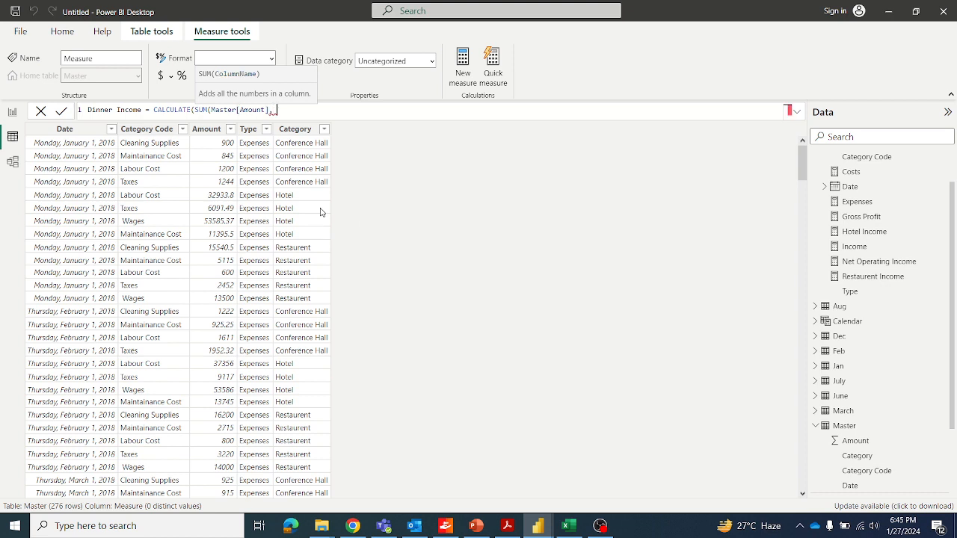
{"action": "key", "text": "BackSpace"}
{"action": "type", "text": "),"}
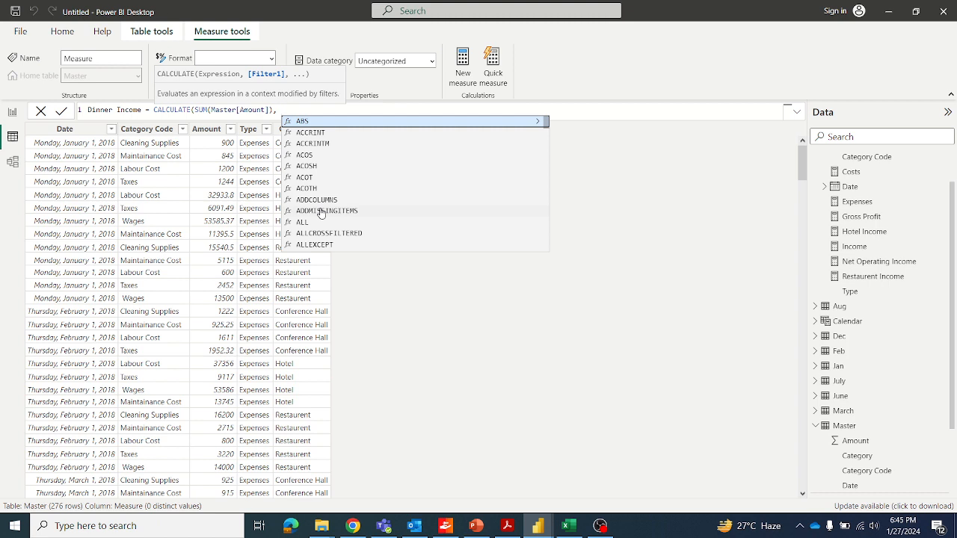
Add the filter Master[Type] = "Revenue" to the Dinner Income formula.
{"action": "type", "text": "type"}
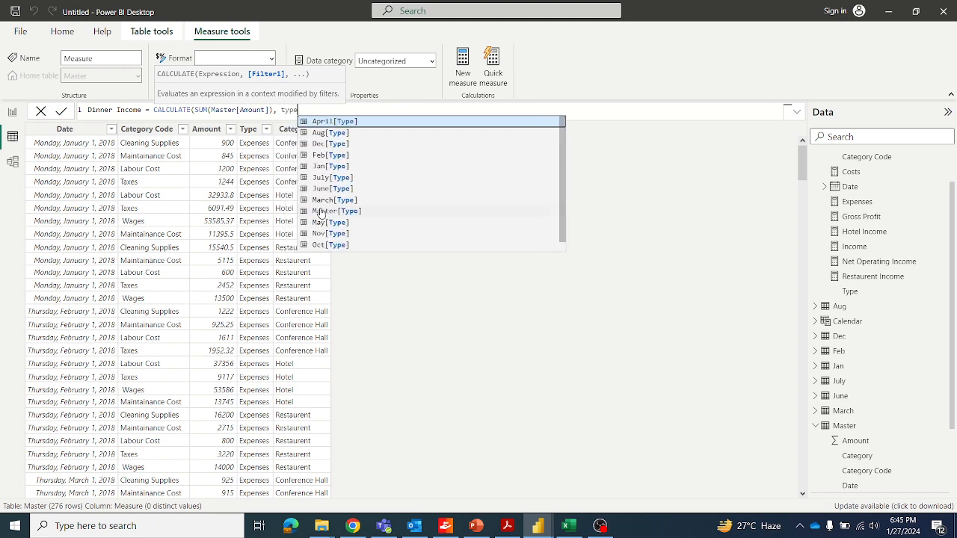
{"action": "left_click", "coordinate": [322, 211]}
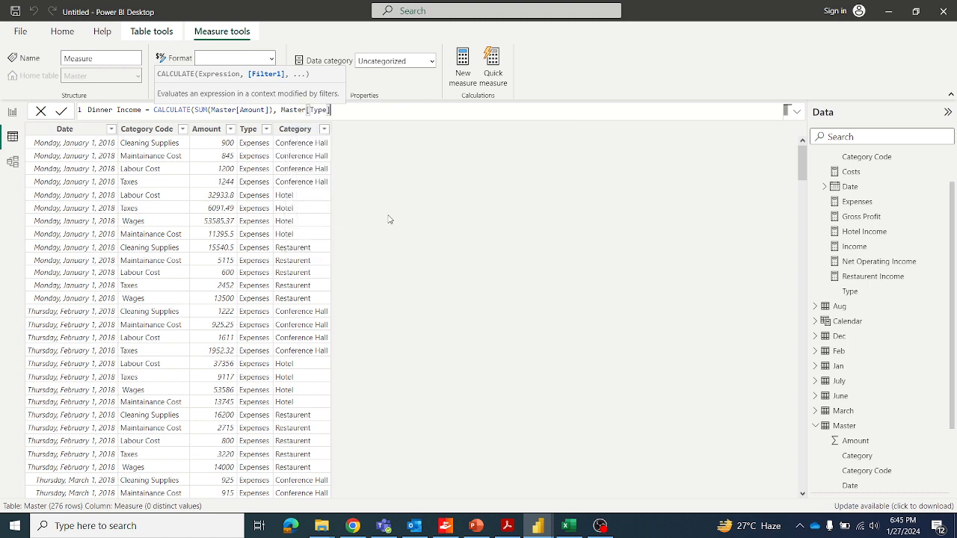
{"action": "type", "text": "= \"Revenue\","}
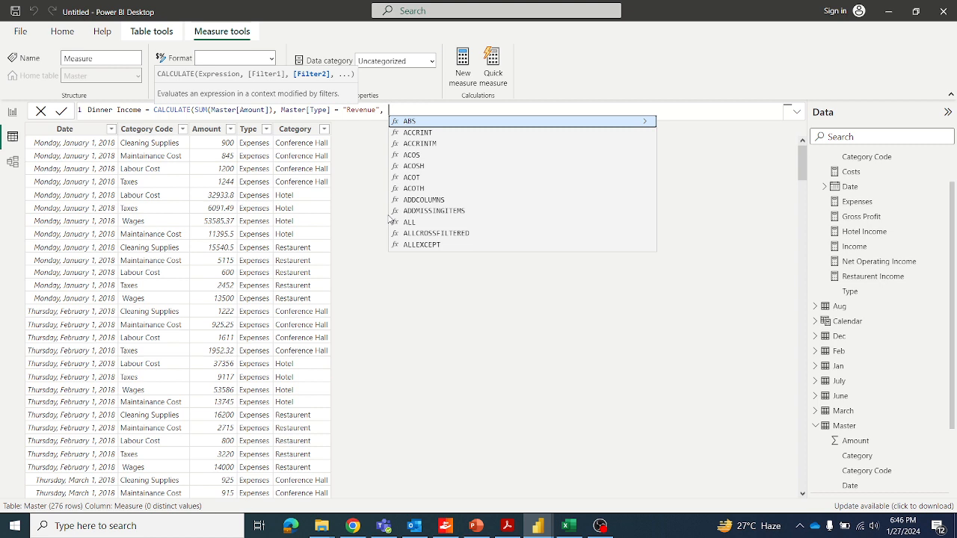
Begin a second filter in the Dinner Income formula with FILTER on the Master table and the CONTAINSSTRING function.
{"action": "type", "text": "FILTER("}
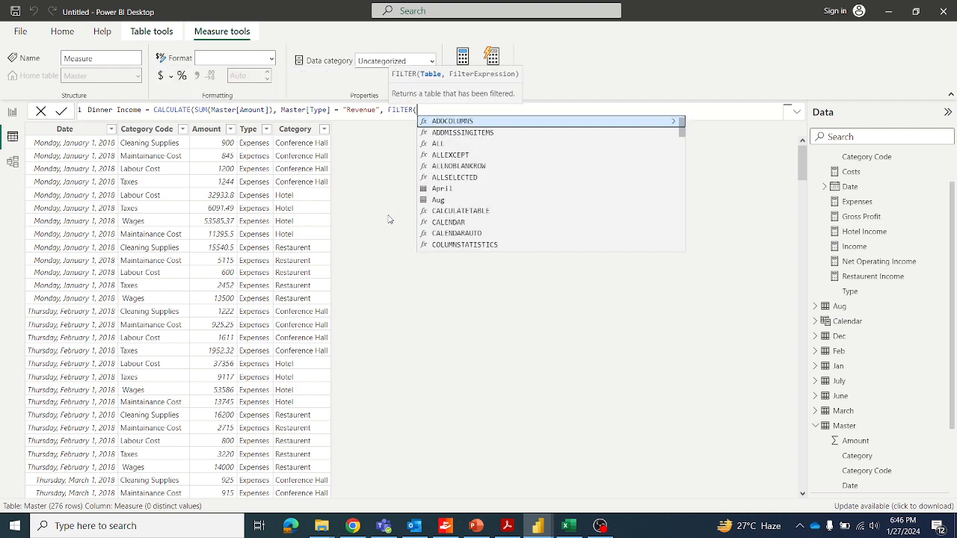
{"action": "type", "text": "master"}
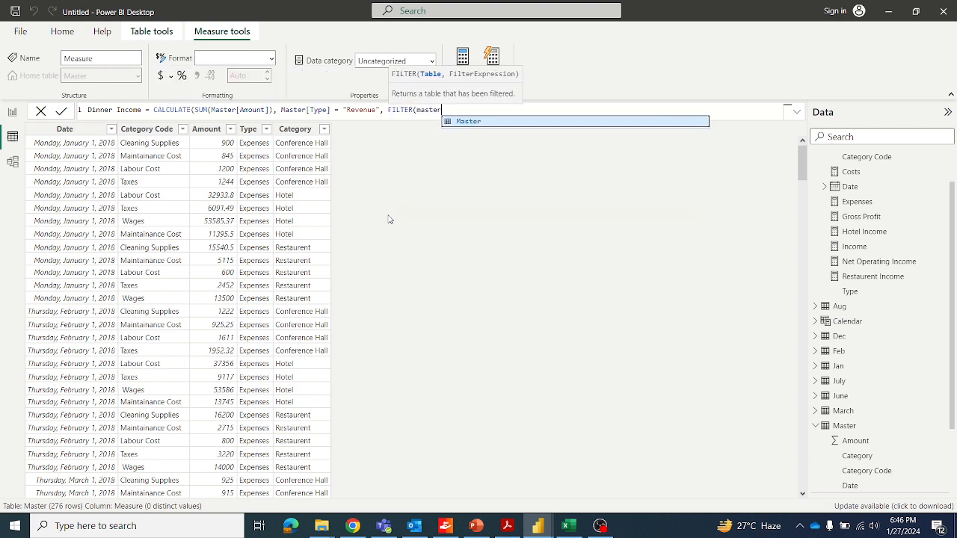
{"action": "key", "text": "Tab"}
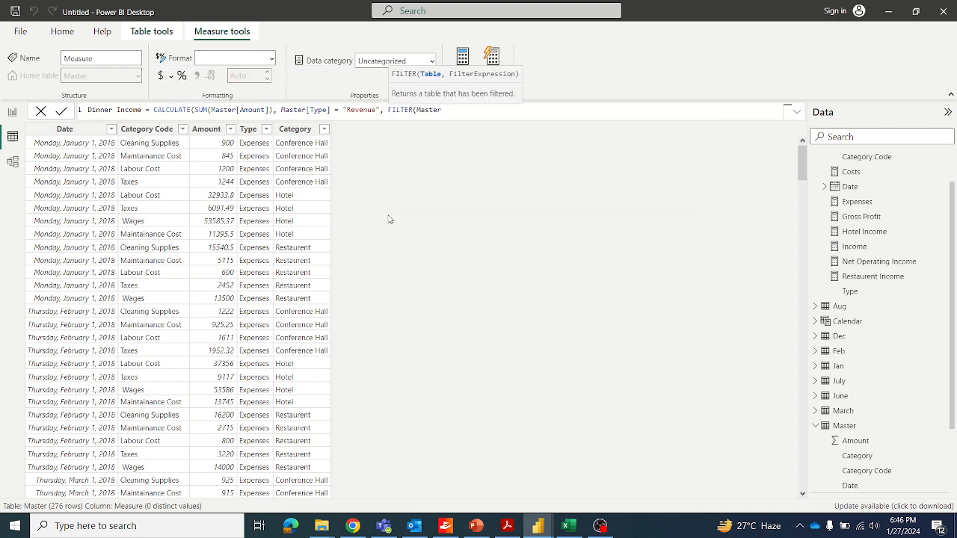
{"action": "type", "text": ", "}
{"action": "type", "text": "conat"}
{"action": "type", "text": "in"}
{"action": "key", "text": "BackSpace"}
{"action": "key", "text": "BackSpace"}
{"action": "key", "text": "BackSpace"}
{"action": "key", "text": "BackSpace"}
{"action": "type", "text": "ta"}
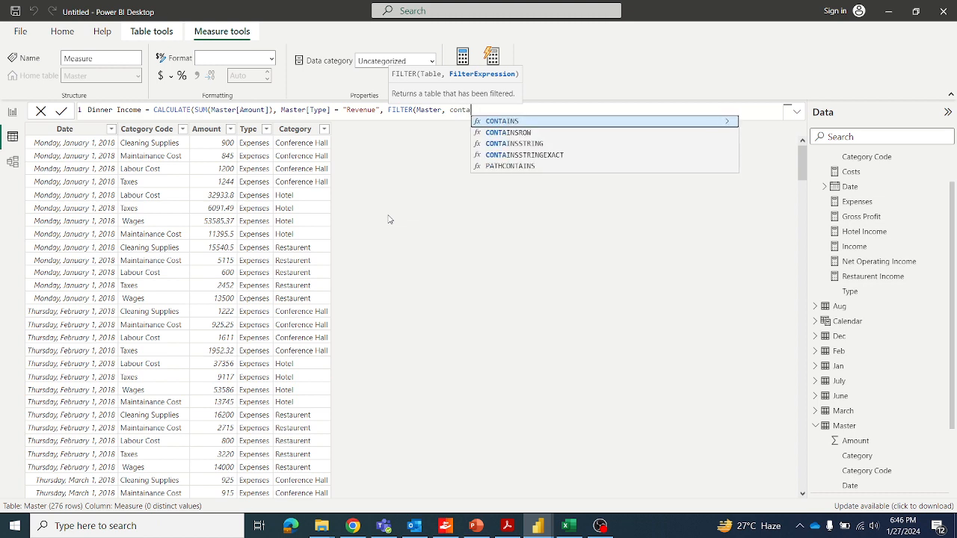
{"action": "type", "text": "instring"}
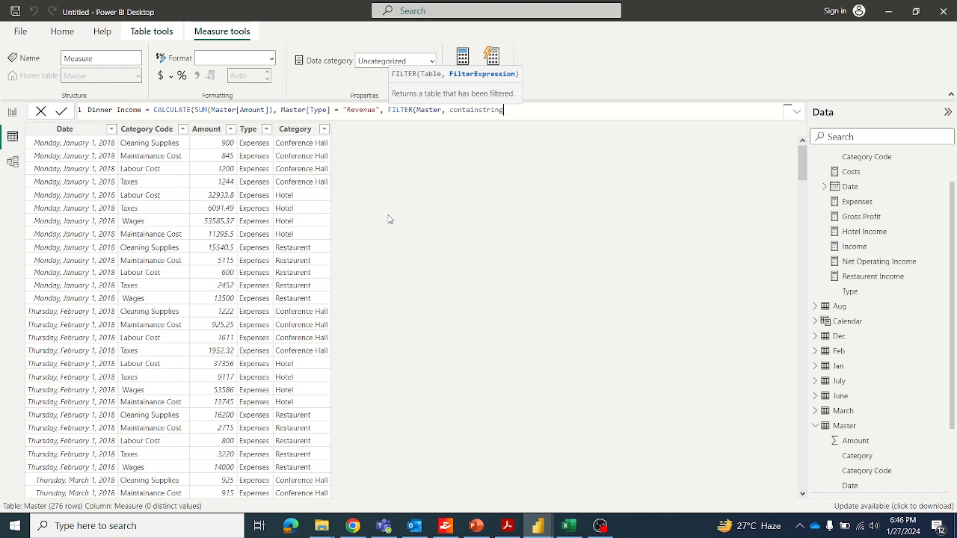
{"action": "key", "text": "BackSpace"}
{"action": "key", "text": "BackSpace"}
{"action": "key", "text": "BackSpace"}
{"action": "key", "text": "BackSpace"}
{"action": "key", "text": "BackSpace"}
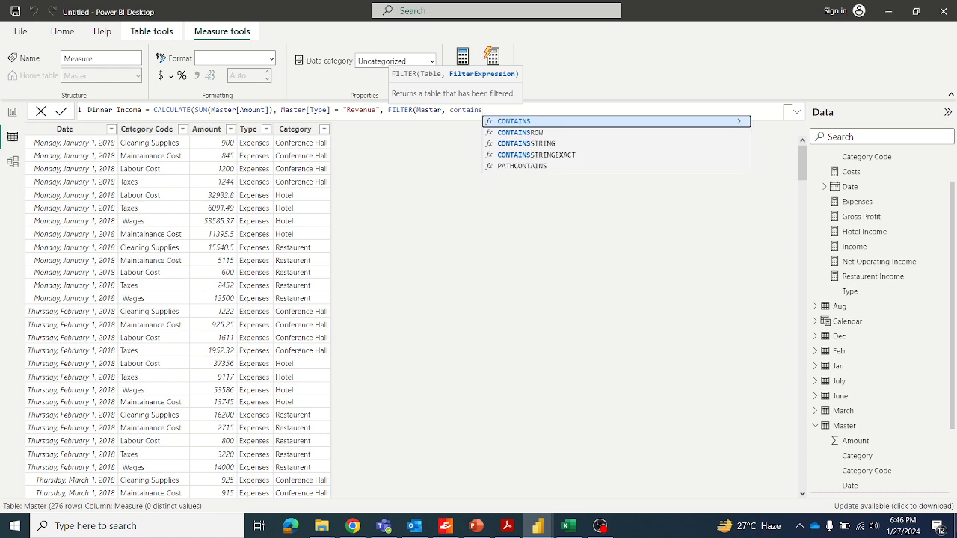
{"action": "left_click", "coordinate": [552, 145]}
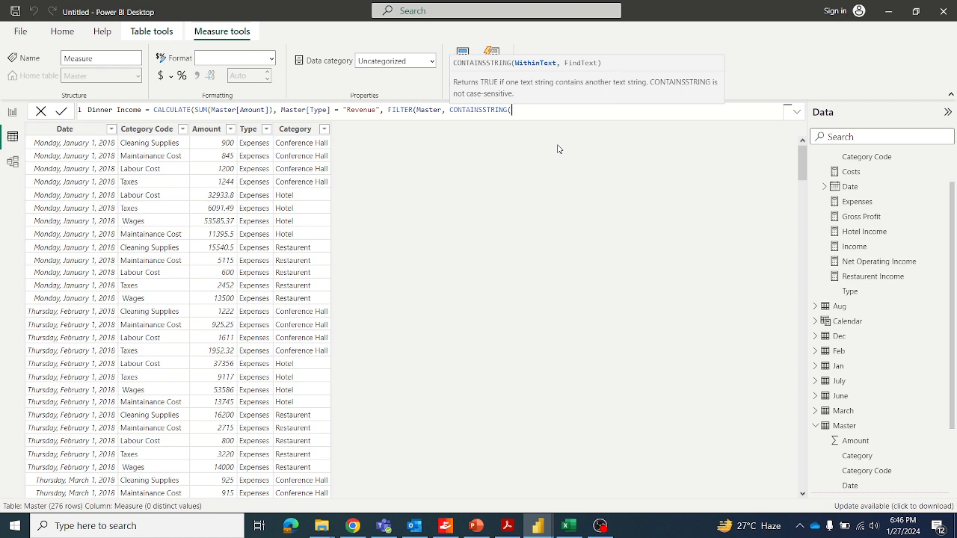
Have CONTAINSSTRING look for "Dinner" in Master[Category Code], close all parentheses and commit the Dinner Income measure.
{"action": "type", "text": "categ"}
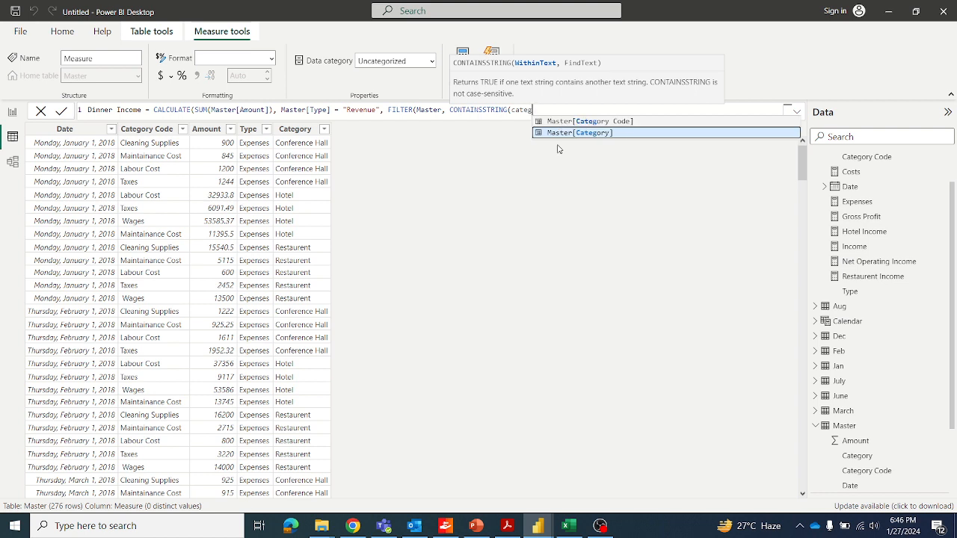
{"action": "left_click", "coordinate": [597, 123]}
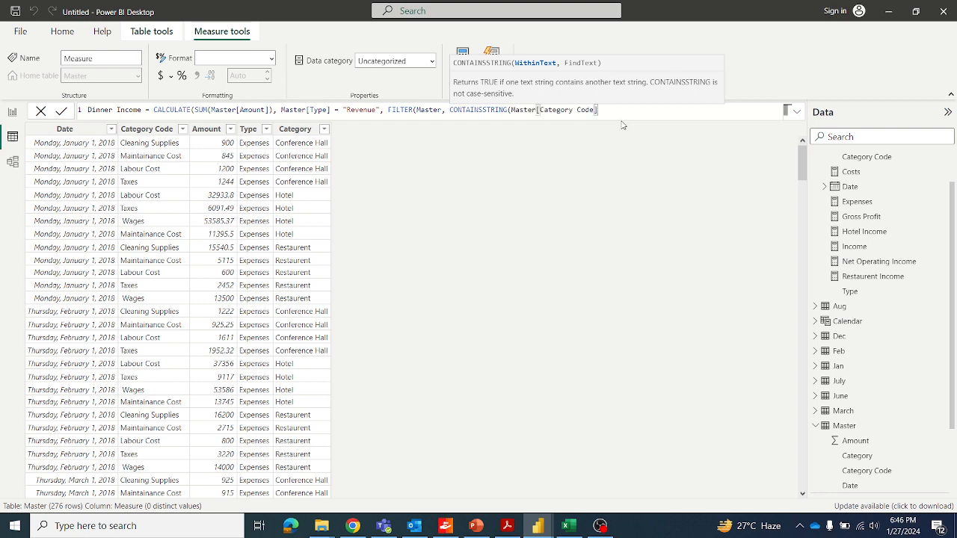
{"action": "type", "text": ", \"Dinner\")"}
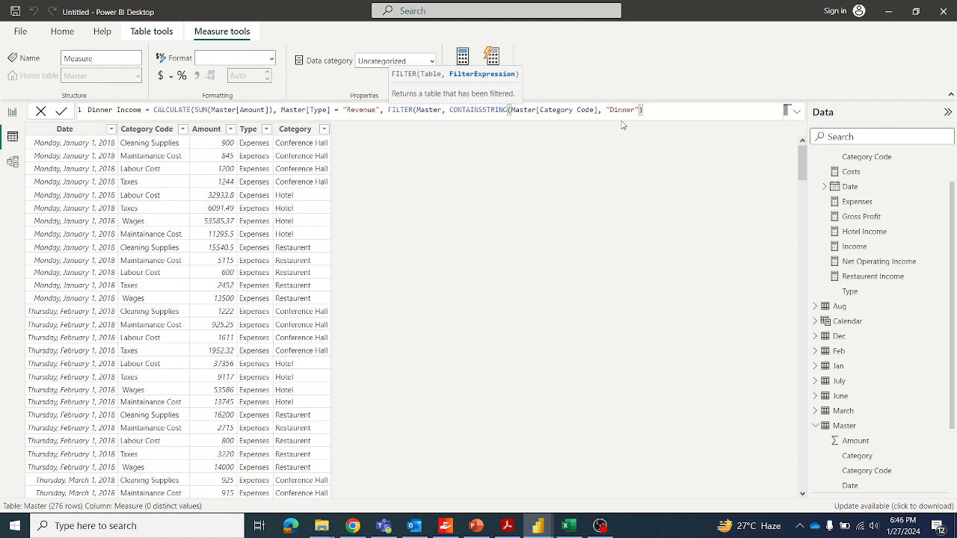
{"action": "type", "text": ")"}
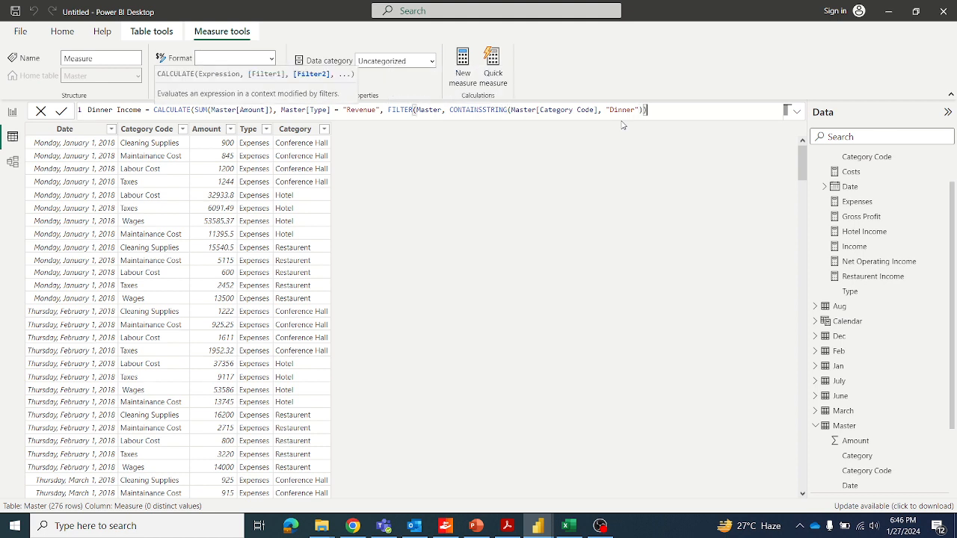
{"action": "type", "text": ")"}
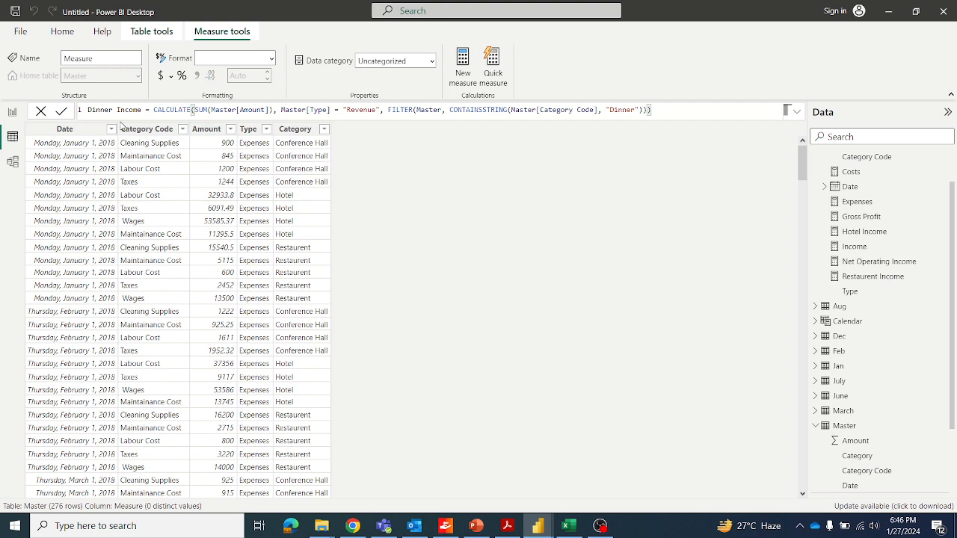
{"action": "left_click", "coordinate": [62, 112]}
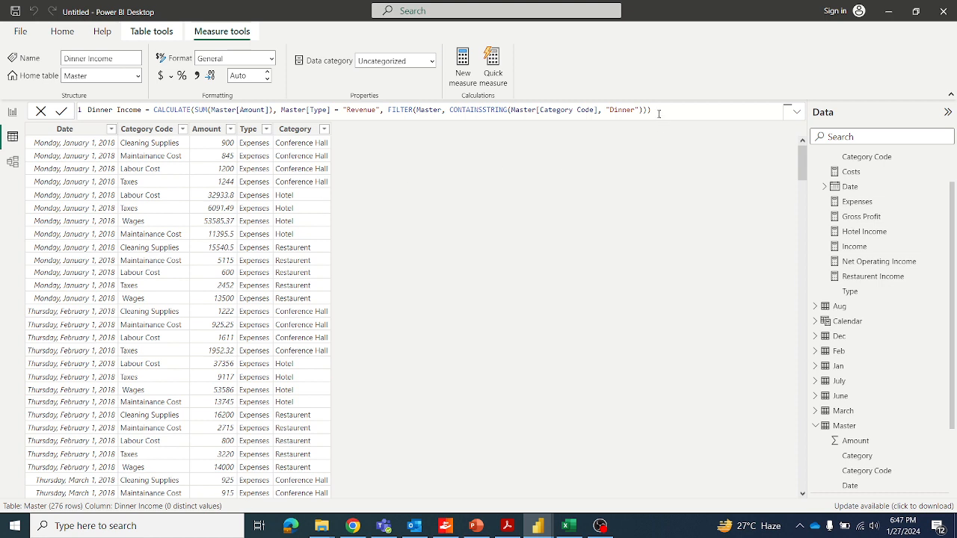
Copy the entire Dinner Income formula into another new measure.
{"action": "left_click_drag", "start_coordinate": [652, 109], "coordinate": [74, 113]}
{"action": "key", "text": "ctrl+c"}
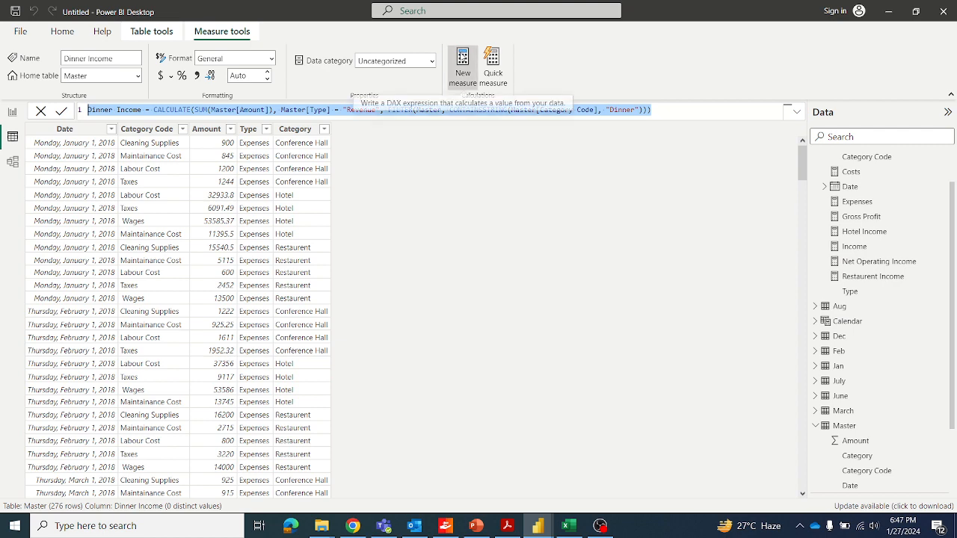
{"action": "left_click", "coordinate": [461, 56]}
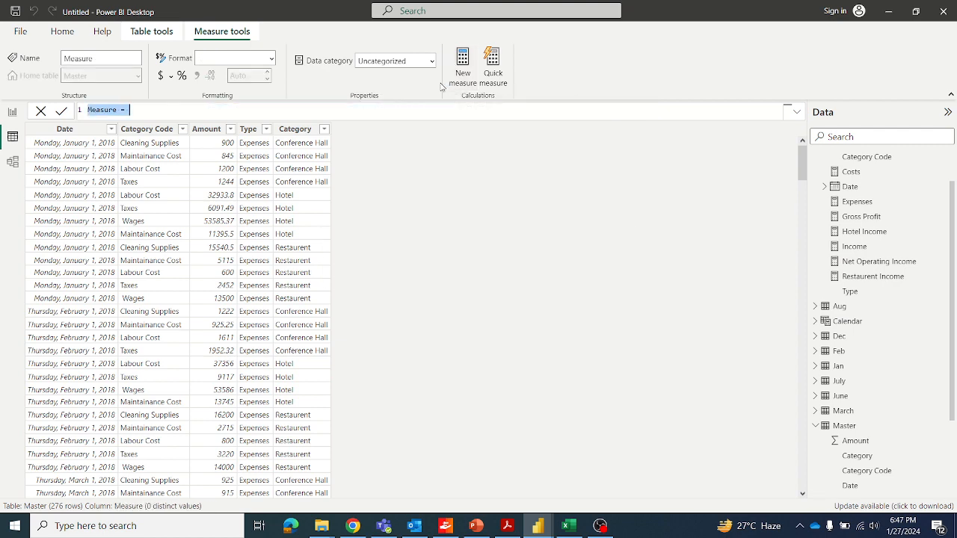
{"action": "key", "text": "ctrl+v"}
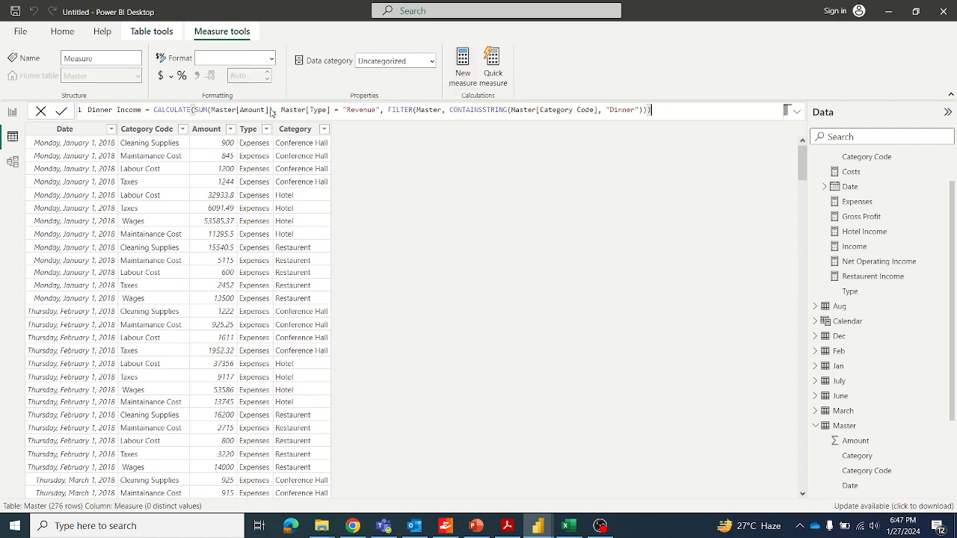
Change the name in the copied formula to Alcohol Income.
{"action": "double_click", "coordinate": [108, 110]}
{"action": "left_click", "coordinate": [116, 110]}
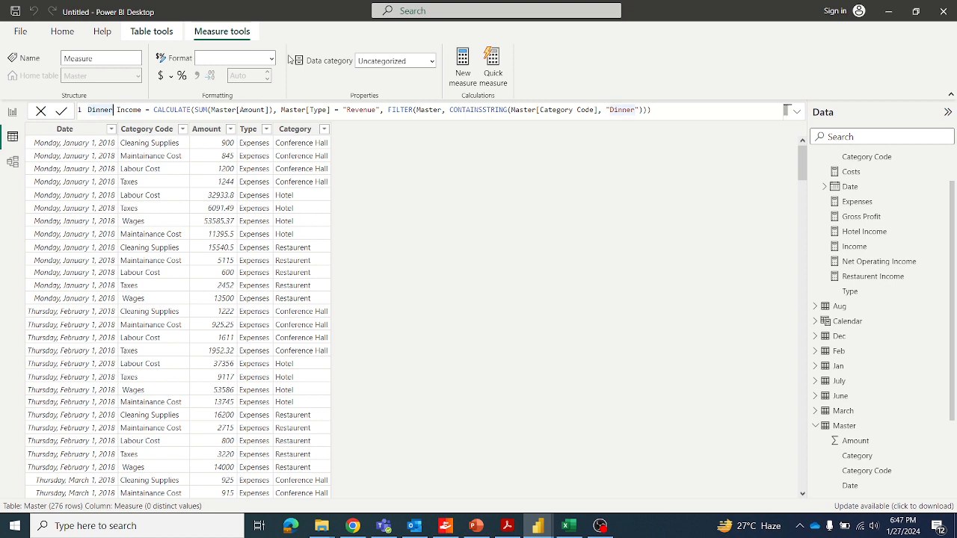
{"action": "key", "text": "BackSpace"}
{"action": "key", "text": "BackSpace"}
{"action": "key", "text": "BackSpace"}
{"action": "key", "text": "BackSpace"}
{"action": "key", "text": "BackSpace"}
{"action": "key", "text": "BackSpace"}
{"action": "type", "text": "A"}
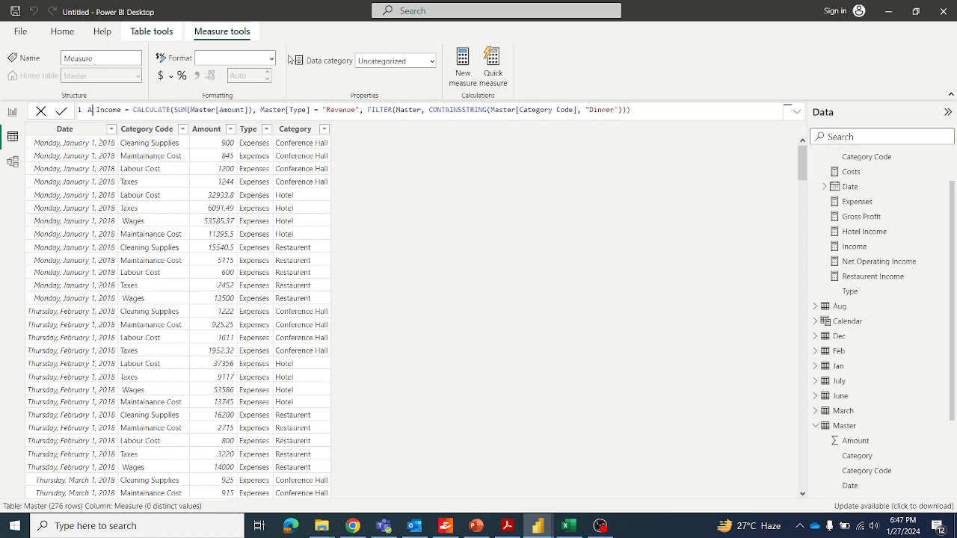
{"action": "type", "text": "lcohol"}
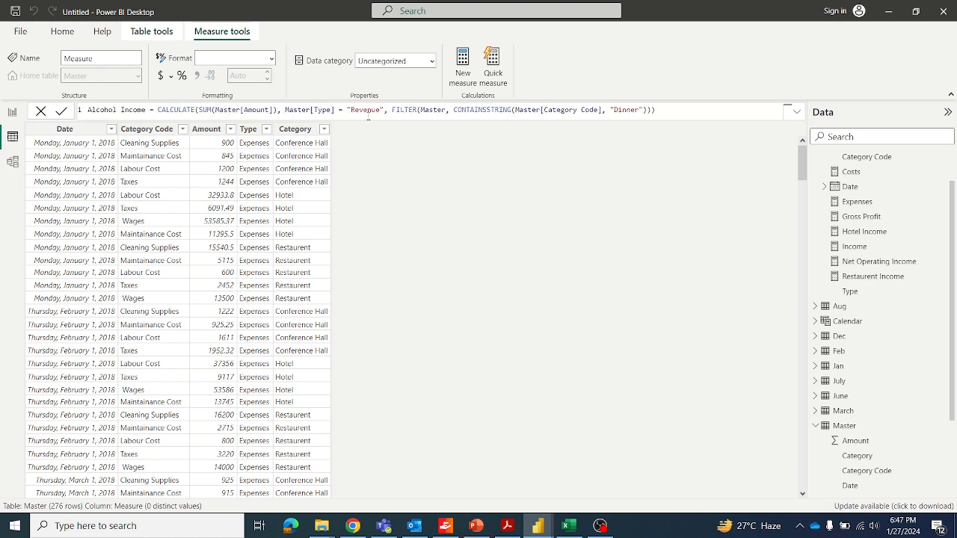
Replace the CONTAINSSTRING search text with "Alcohol" and commit the Alcohol Income measure.
{"action": "left_click", "coordinate": [615, 110]}
{"action": "key", "text": "Delete"}
{"action": "key", "text": "Delete"}
{"action": "key", "text": "Delete"}
{"action": "key", "text": "Delete"}
{"action": "key", "text": "Delete"}
{"action": "key", "text": "Delete"}
{"action": "type", "text": "Alcohol"}
{"action": "left_click", "coordinate": [61, 112]}
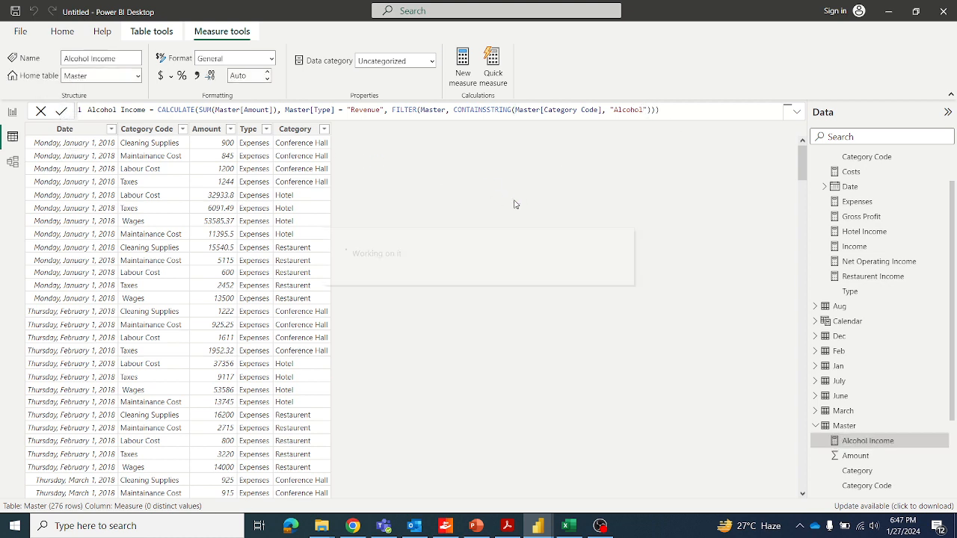
Go back to the report page, check the dinner and alcohol income chart of the reference in Acrobat Reader, and return to Power BI.
{"action": "left_click", "coordinate": [12, 112]}
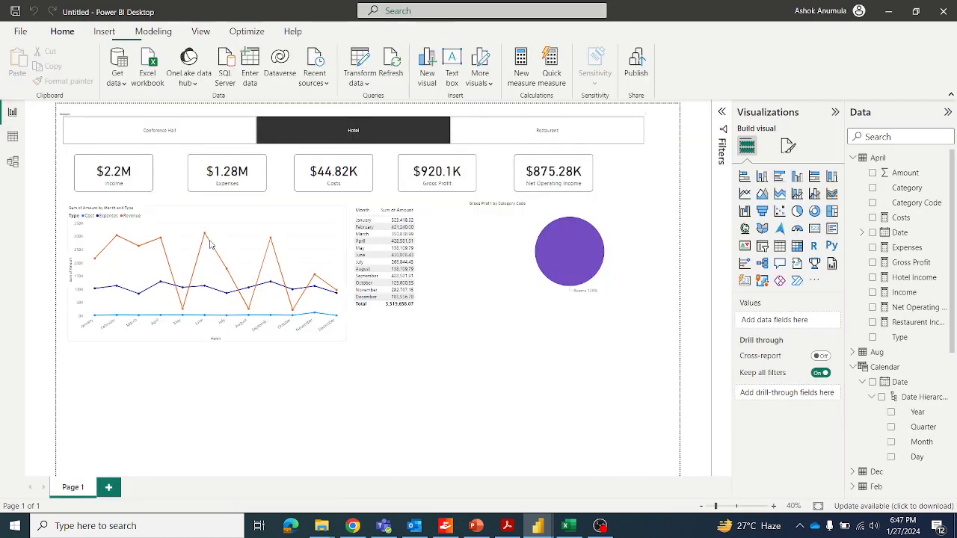
{"action": "key", "text": "alt+Tab"}
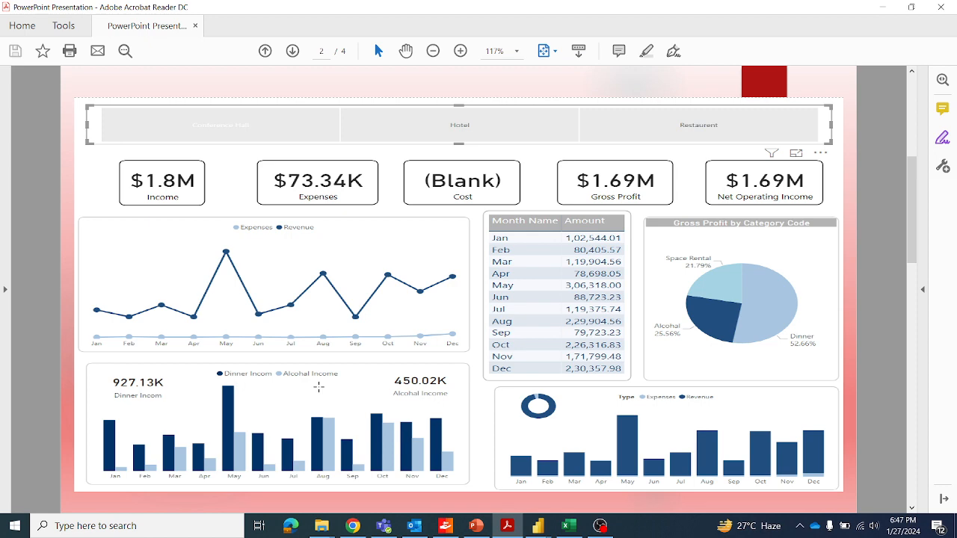
{"action": "key", "text": "alt+Tab"}
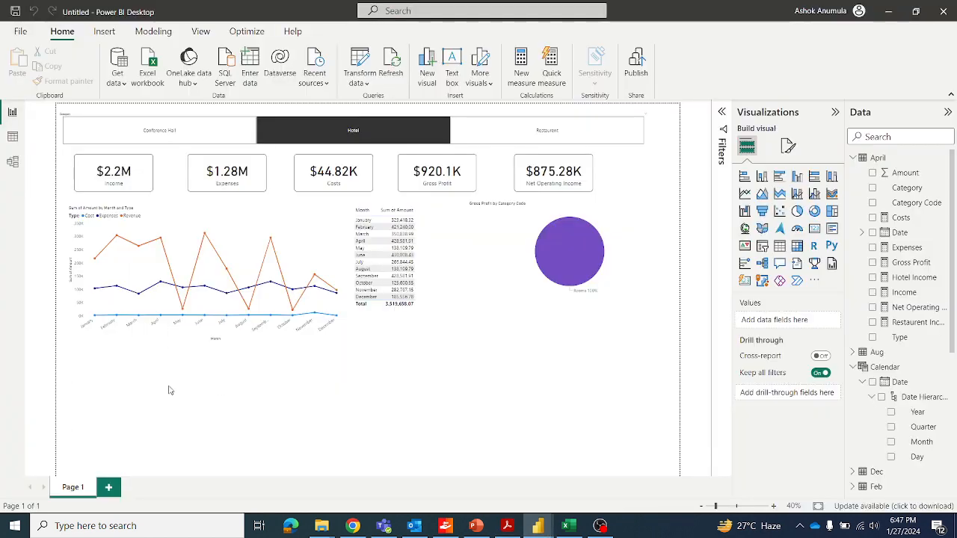
Add a clustered column chart below the line chart with Month on the X-axis and Dinner Income and Alcohol Income on the Y-axis.
{"action": "left_click", "coordinate": [796, 176]}
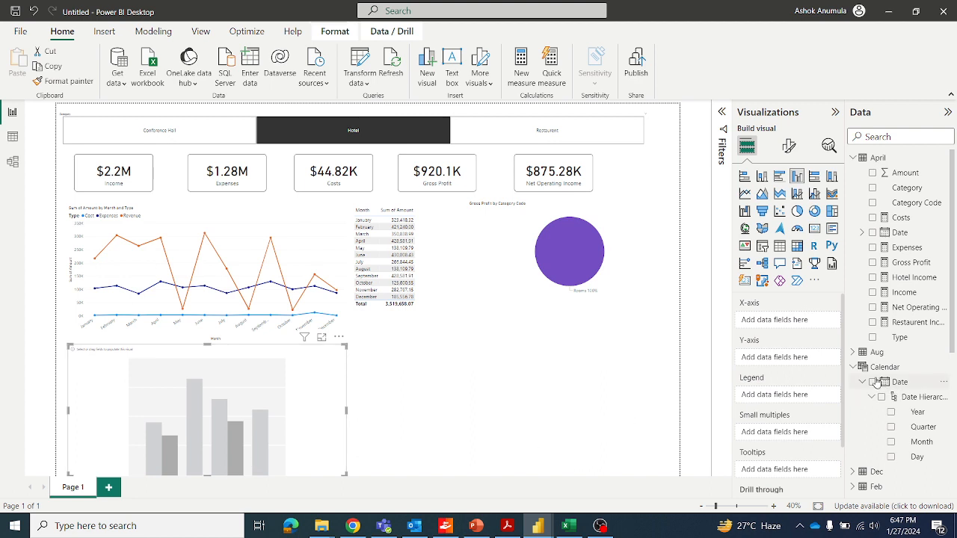
{"action": "left_click", "coordinate": [891, 442]}
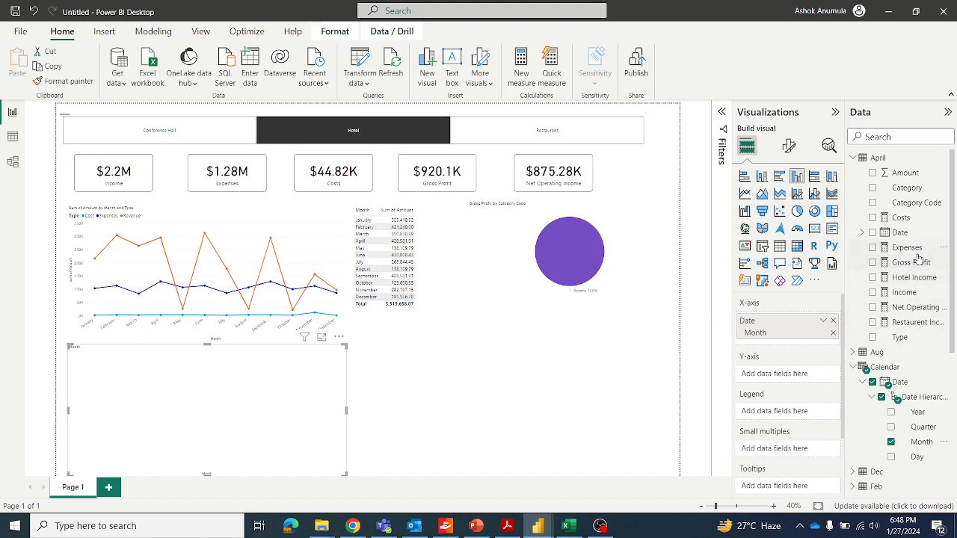
{"action": "scroll", "coordinate": [922, 274], "scroll_direction": "down", "scroll_amount": 1}
{"action": "scroll", "coordinate": [925, 313], "scroll_direction": "down", "scroll_amount": 4}
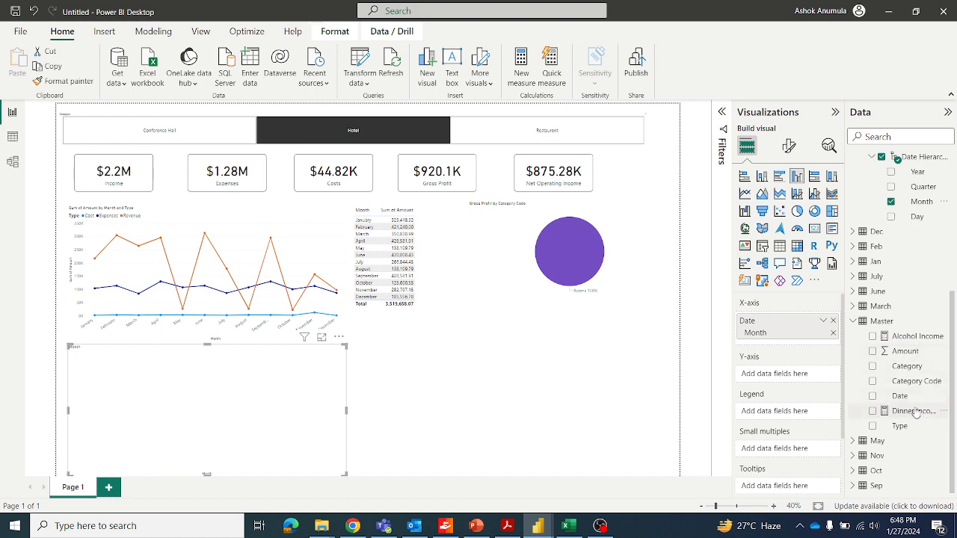
{"action": "left_click_drag", "start_coordinate": [906, 416], "coordinate": [749, 373]}
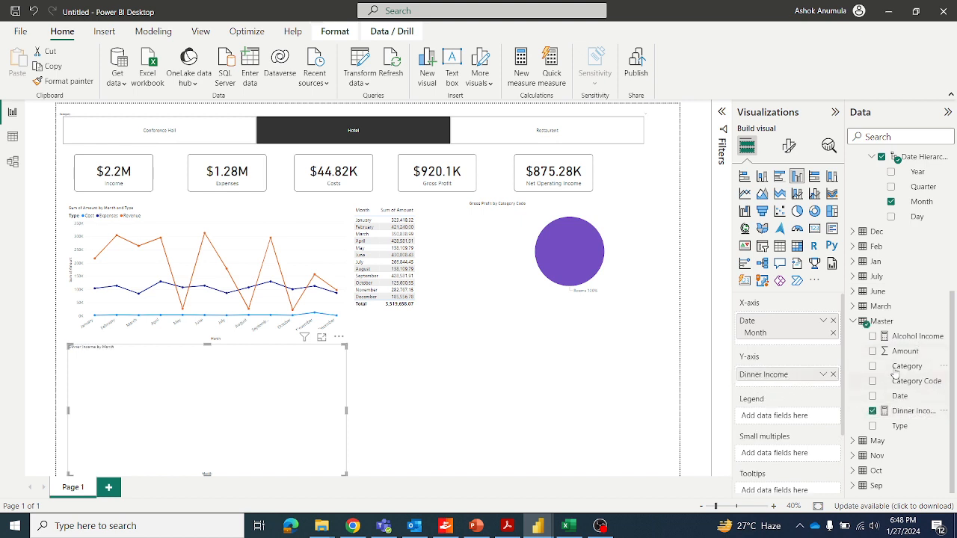
{"action": "left_click_drag", "start_coordinate": [914, 342], "coordinate": [796, 401]}
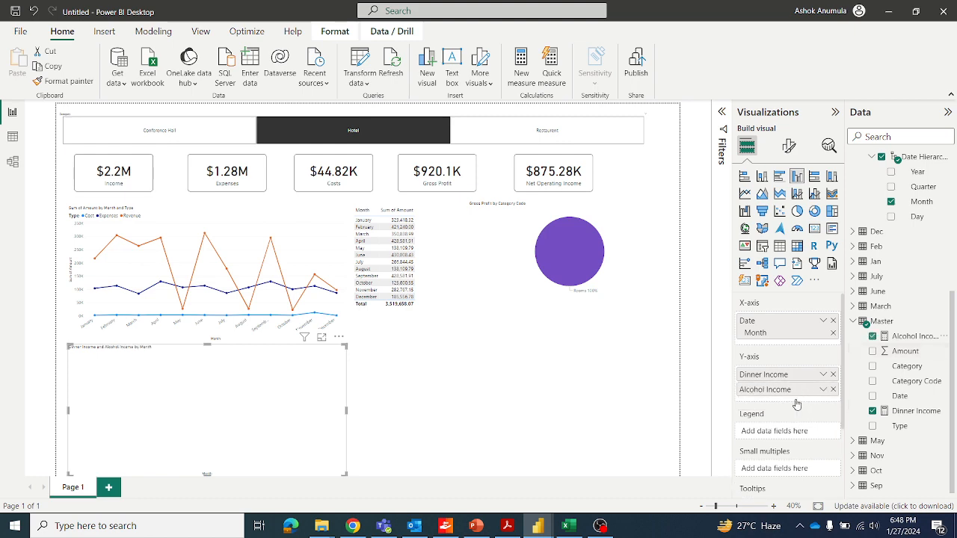
Check the Conference Hall and Hotel pages of the reference in Acrobat Reader, return to Power BI and filter the report to Conference Hall.
{"action": "key", "text": "alt+Tab"}
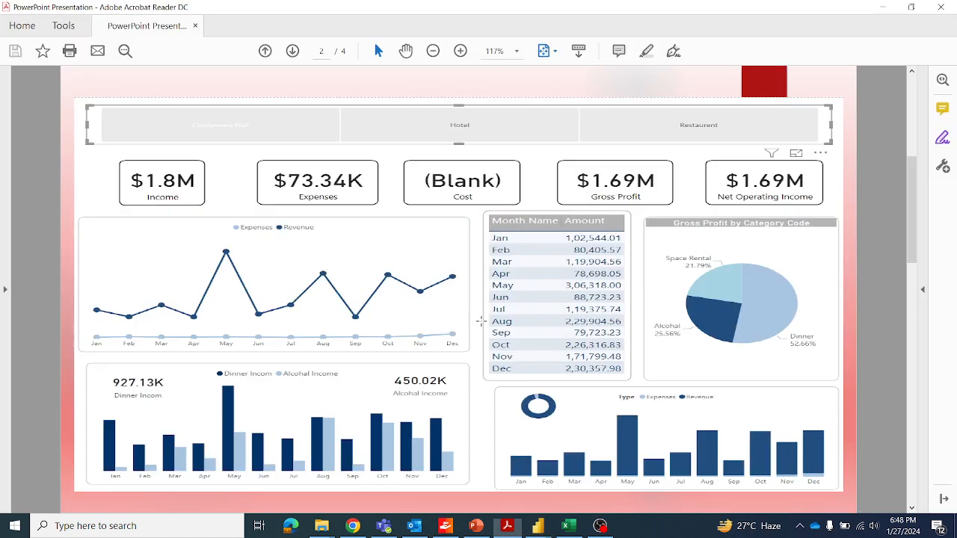
{"action": "scroll", "coordinate": [374, 299], "scroll_direction": "down", "scroll_amount": 1}
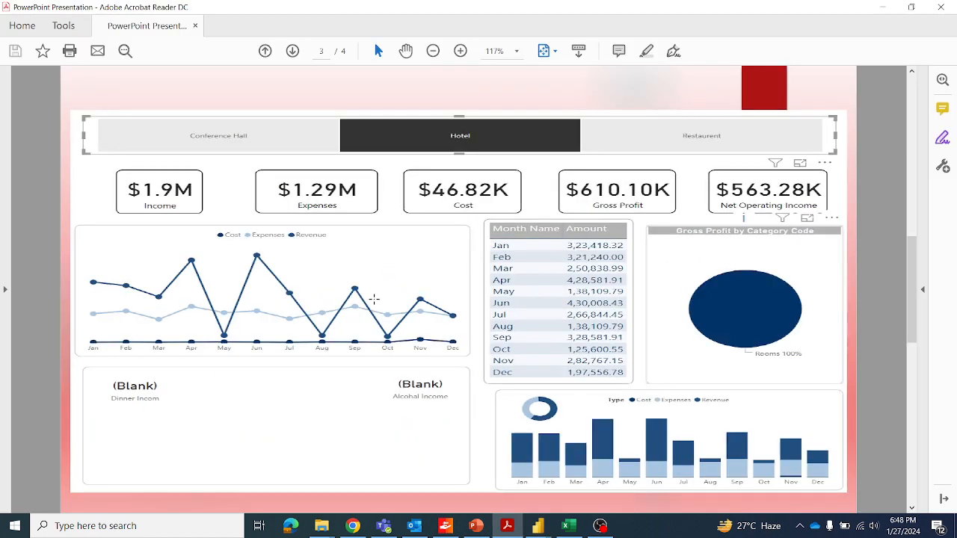
{"action": "scroll", "coordinate": [374, 299], "scroll_direction": "up", "scroll_amount": 1}
{"action": "key", "text": "alt+Tab"}
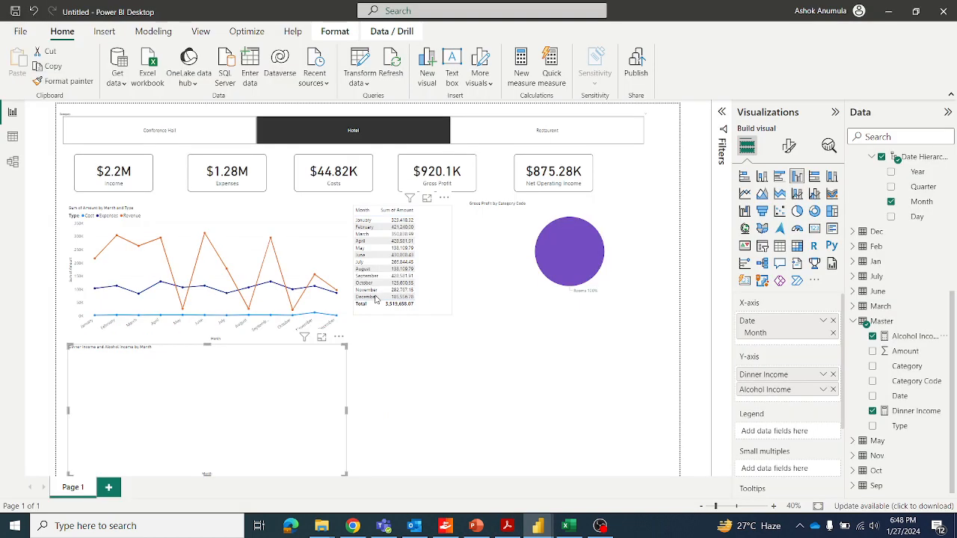
{"action": "left_click", "coordinate": [187, 130]}
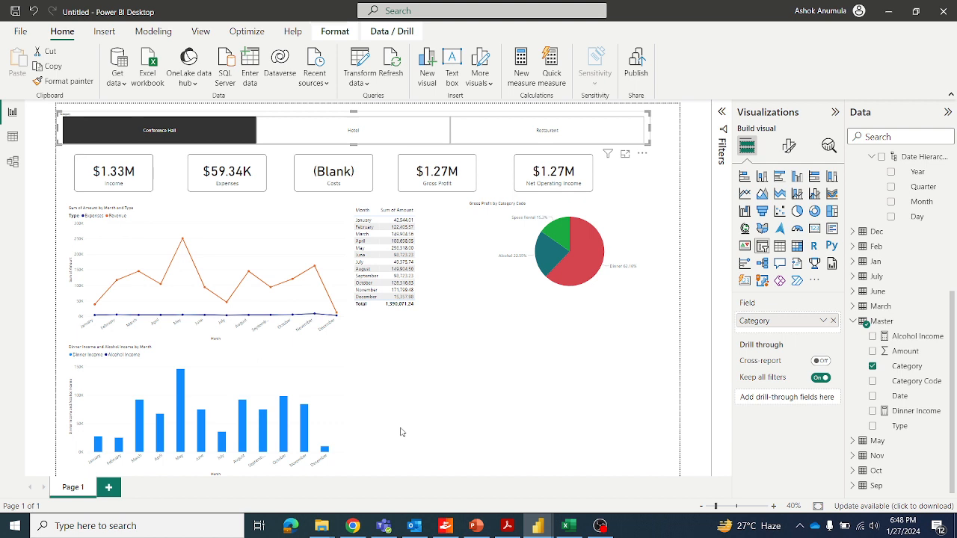
Compare the dinner and alcohol column chart with the reference in Acrobat Reader and return to Power BI.
{"action": "key", "text": "alt+Tab"}
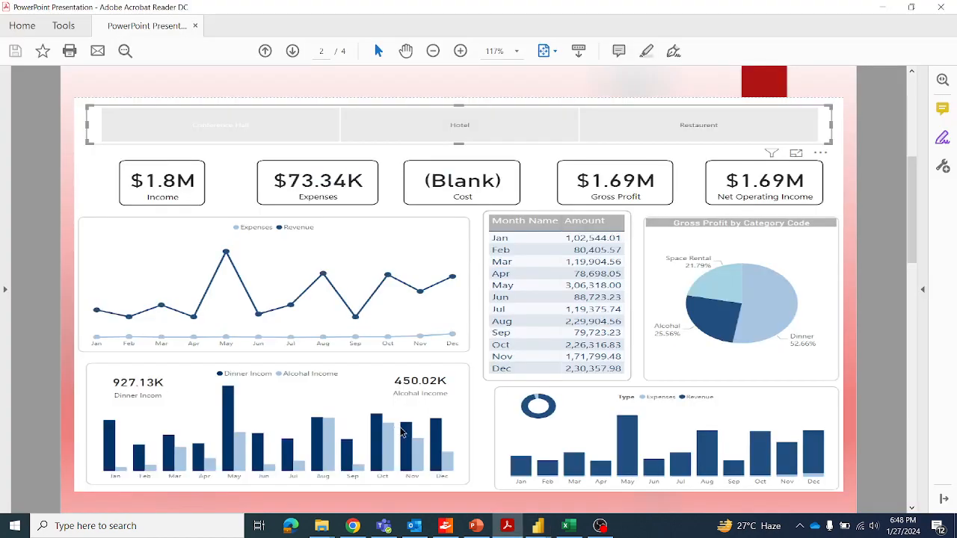
{"action": "key", "text": "alt+Tab"}
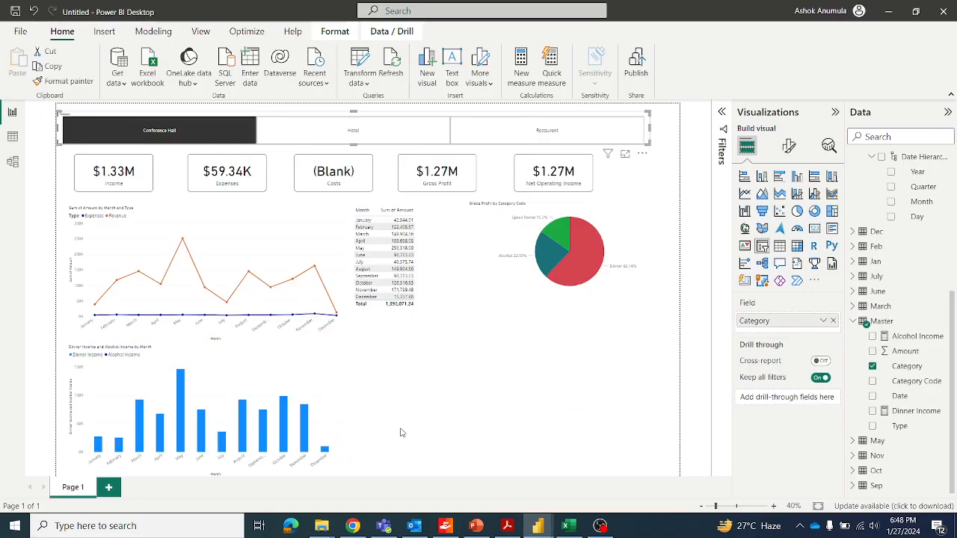
{"action": "key", "text": "alt+Tab"}
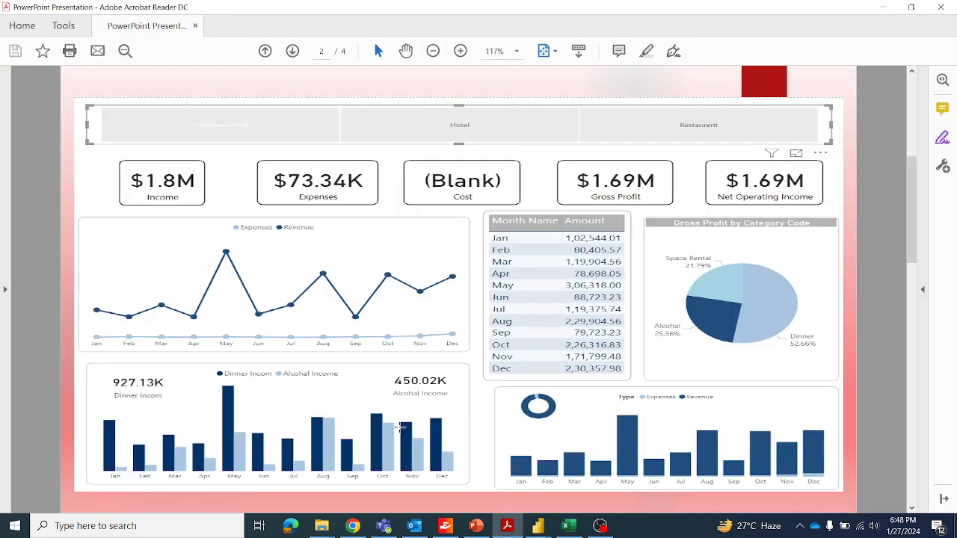
{"action": "key", "text": "alt+Tab"}
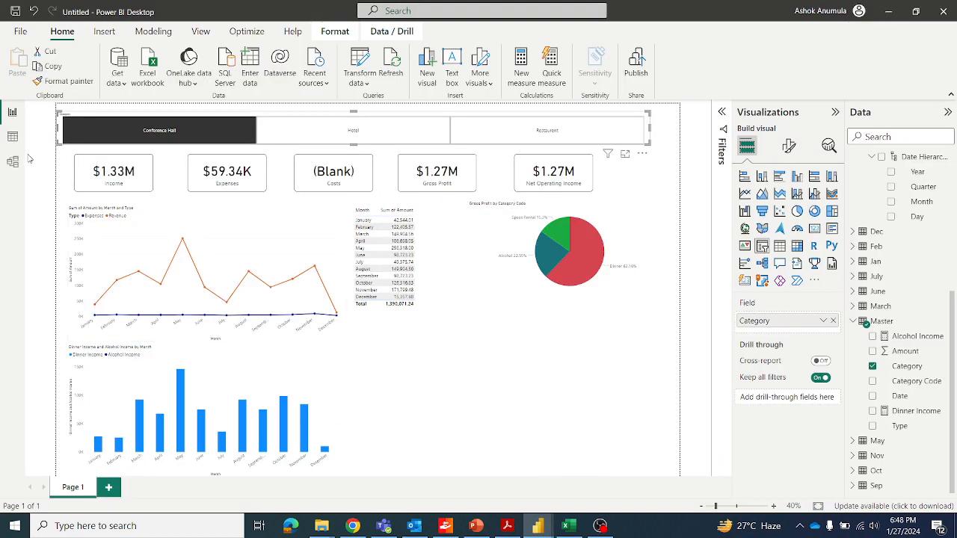
Examine the Category Code spellings in the Master table's data and go back to the report page.
{"action": "left_click", "coordinate": [12, 136]}
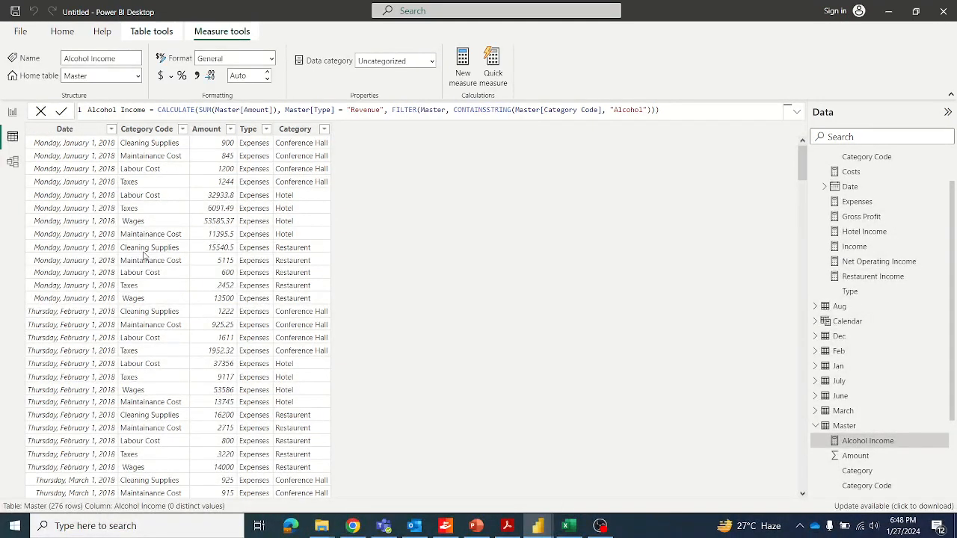
{"action": "scroll", "coordinate": [165, 286], "scroll_direction": "down", "scroll_amount": 20}
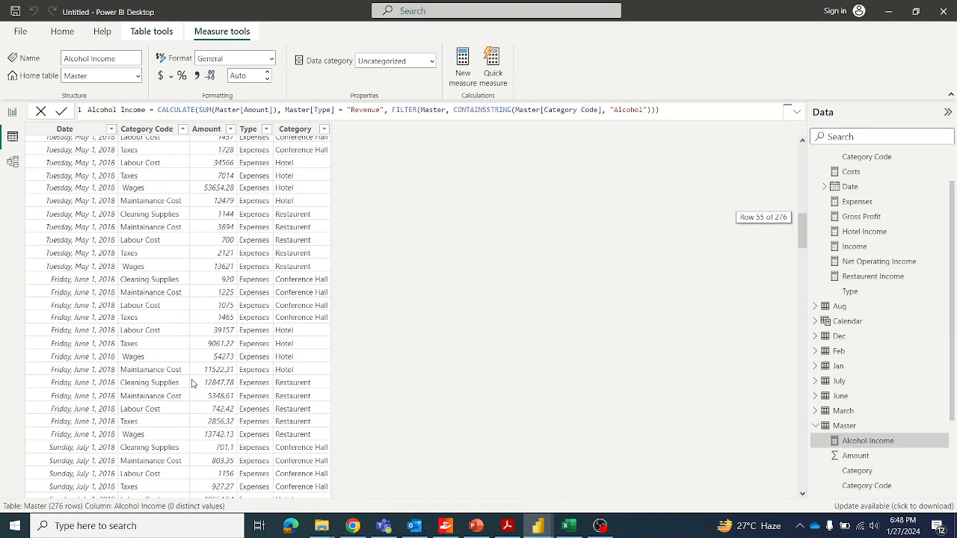
{"action": "scroll", "coordinate": [179, 391], "scroll_direction": "down", "scroll_amount": 14}
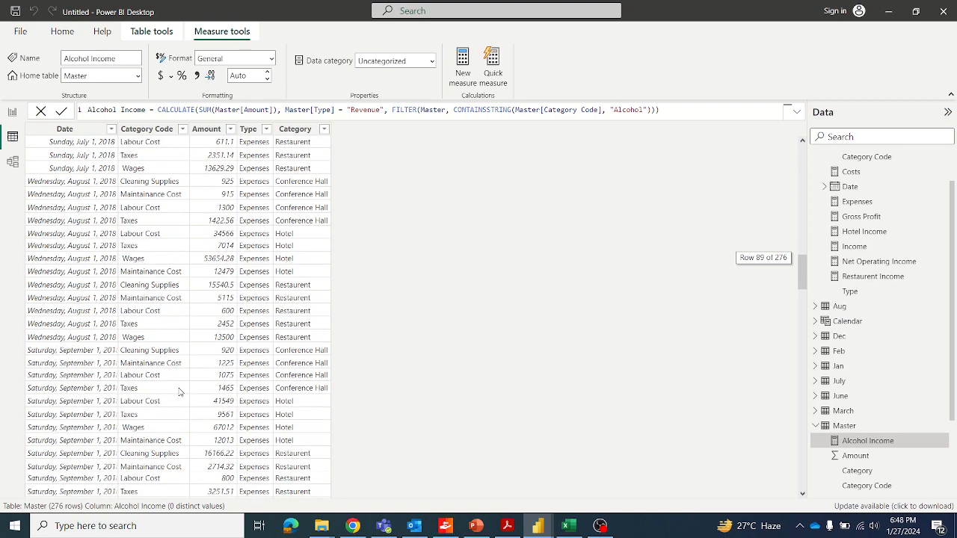
{"action": "scroll", "coordinate": [179, 395], "scroll_direction": "down", "scroll_amount": 6}
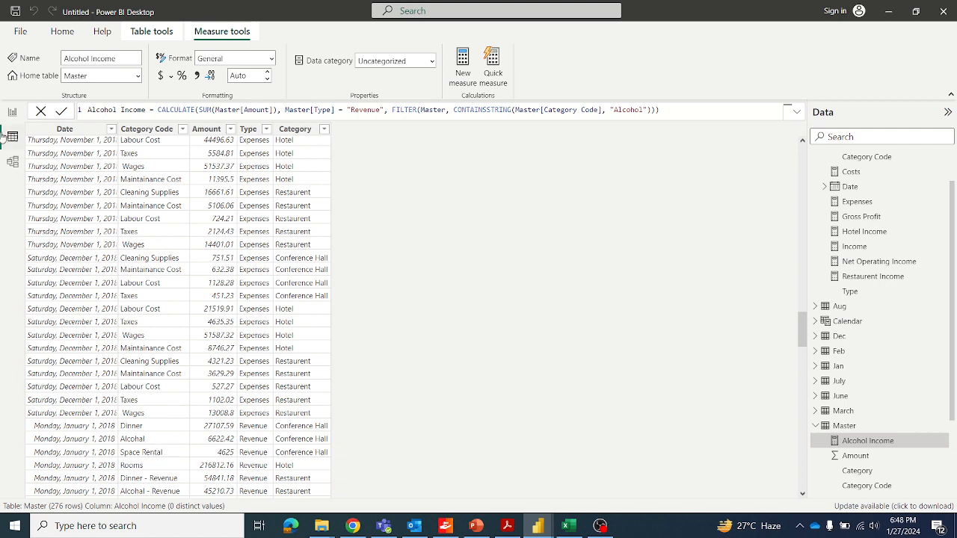
{"action": "left_click", "coordinate": [13, 112]}
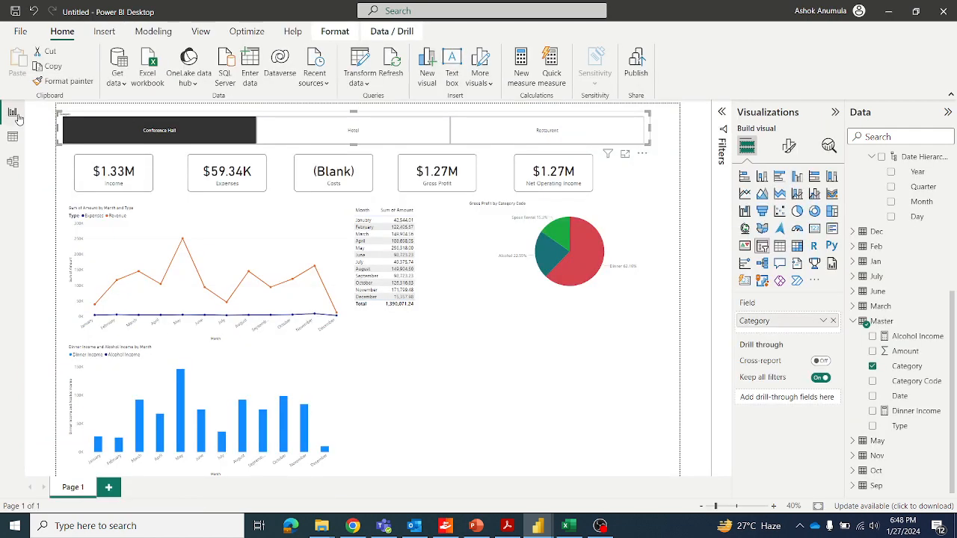
Change "Alcohol" to "Alcohal" in both the search text and the name of the Alcohol Income measure, and commit the formula.
{"action": "left_click", "coordinate": [315, 384]}
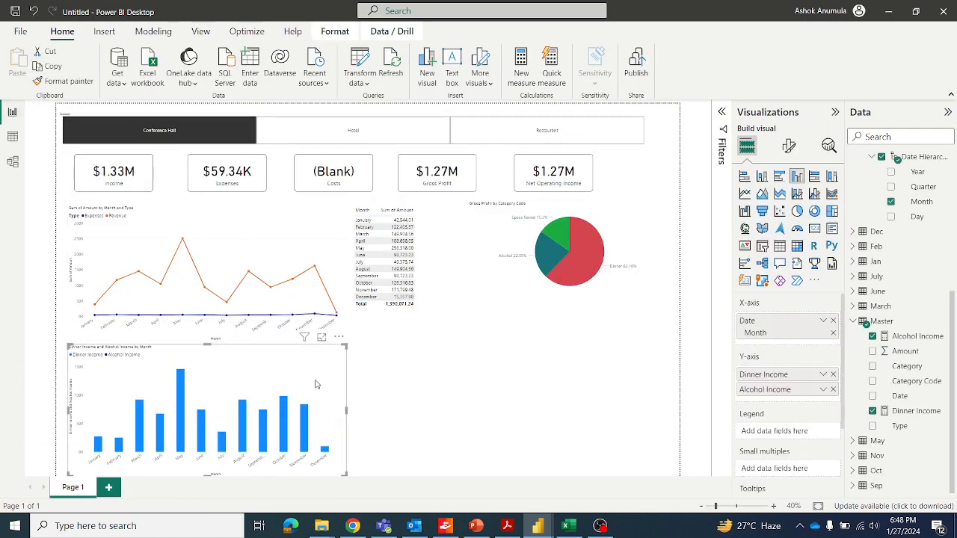
{"action": "left_click", "coordinate": [913, 338]}
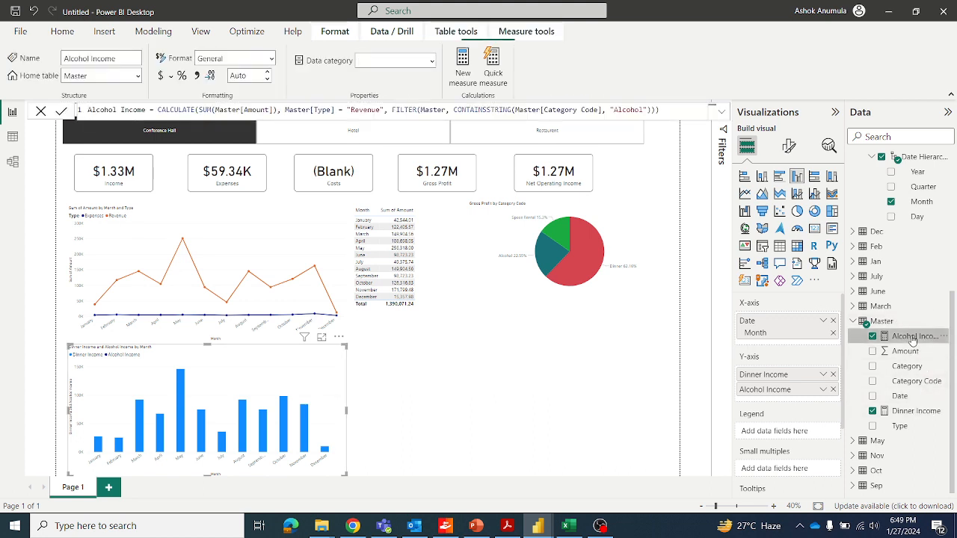
{"action": "left_click", "coordinate": [639, 110]}
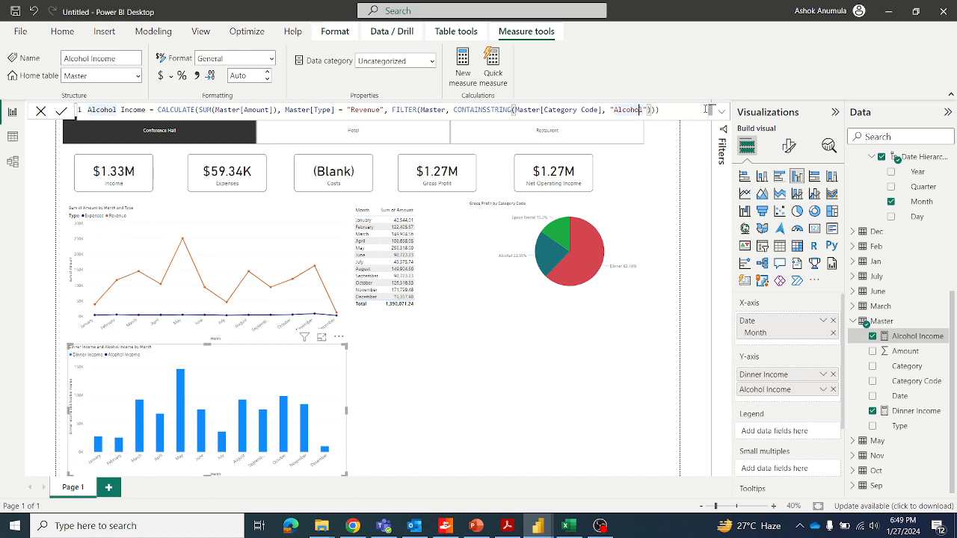
{"action": "key", "text": "BackSpace"}
{"action": "type", "text": "a"}
{"action": "left_click", "coordinate": [114, 110]}
{"action": "key", "text": "BackSpace"}
{"action": "type", "text": "a"}
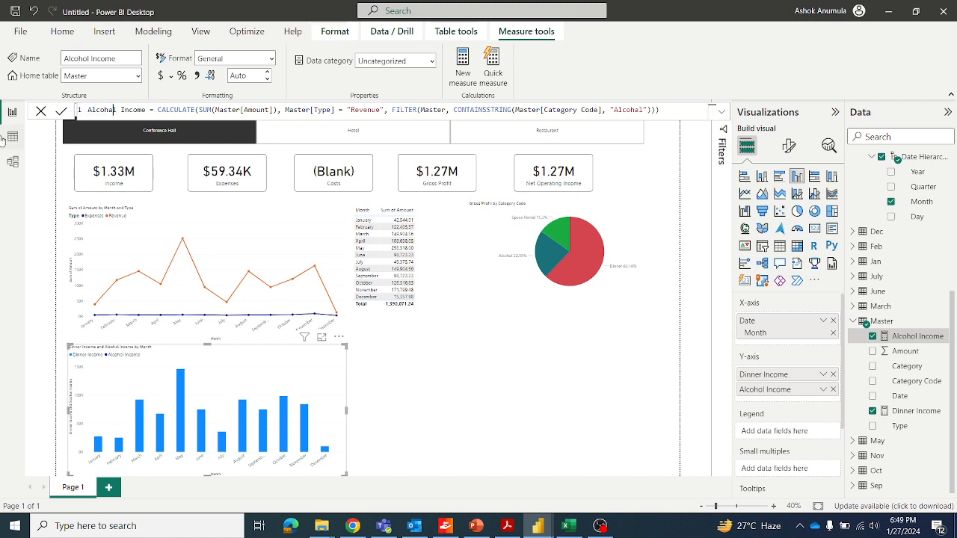
{"action": "left_click", "coordinate": [61, 110]}
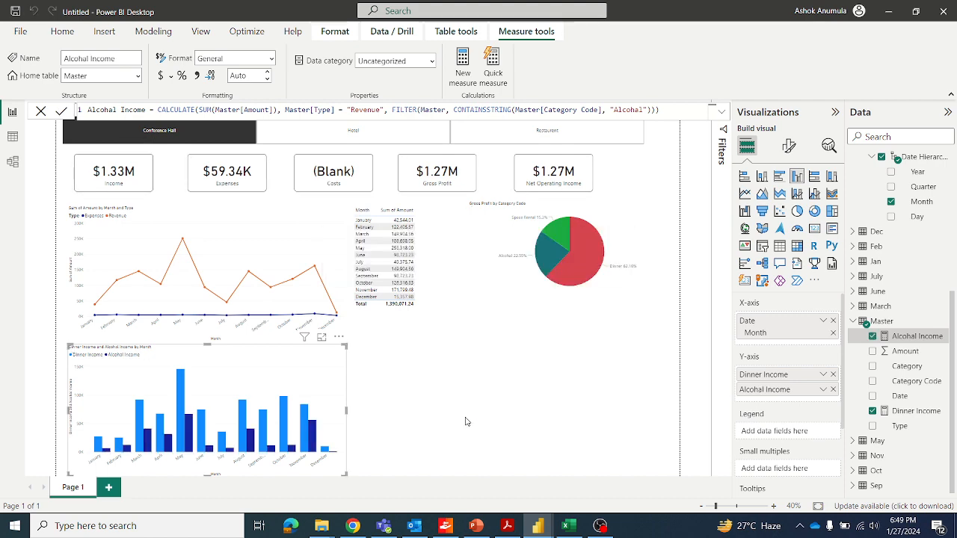
Check the reference in Acrobat Reader, return to Power BI and add a card showing Dinner Income in the empty area below the month table.
{"action": "key", "text": "alt+Tab"}
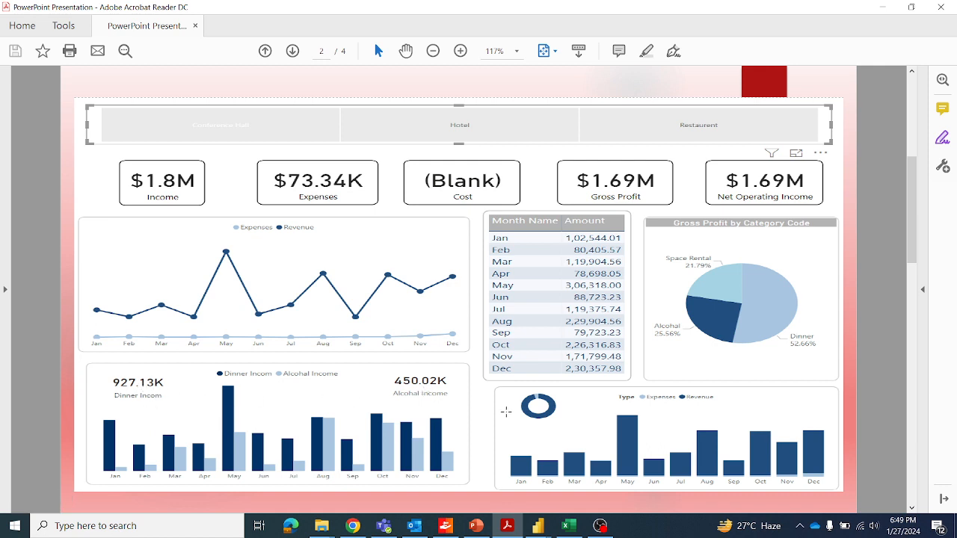
{"action": "key", "text": "alt+Tab"}
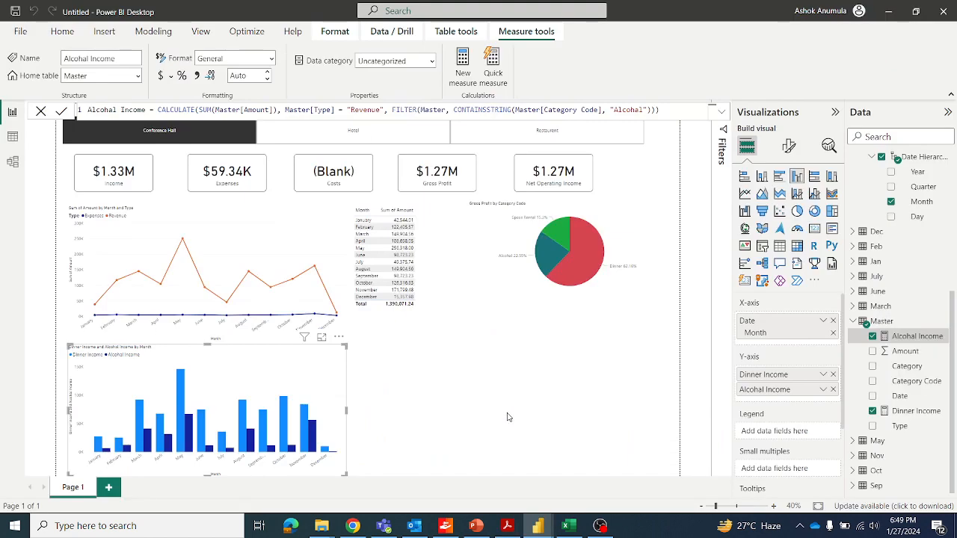
{"action": "left_click", "coordinate": [396, 356]}
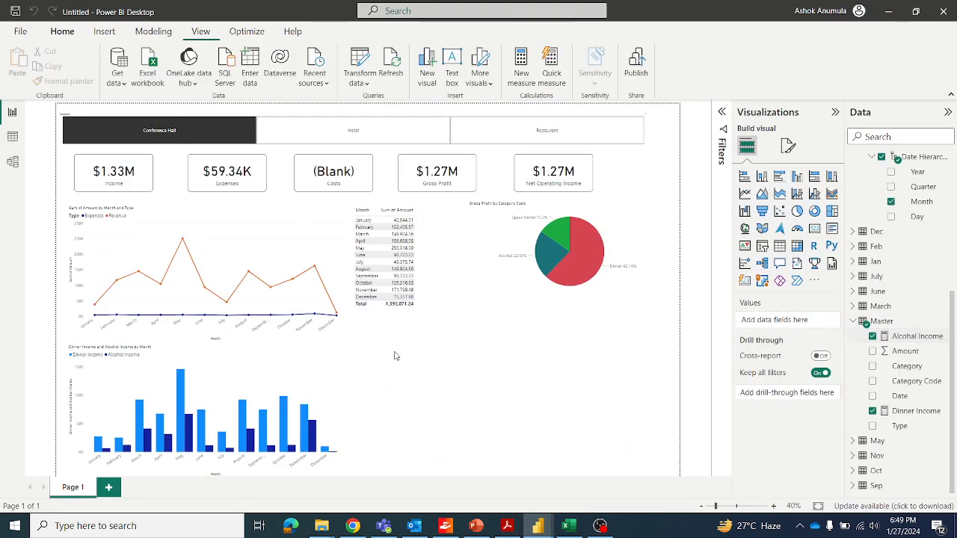
{"action": "left_click", "coordinate": [814, 229]}
{"action": "left_click_drag", "start_coordinate": [421, 420], "coordinate": [445, 386]}
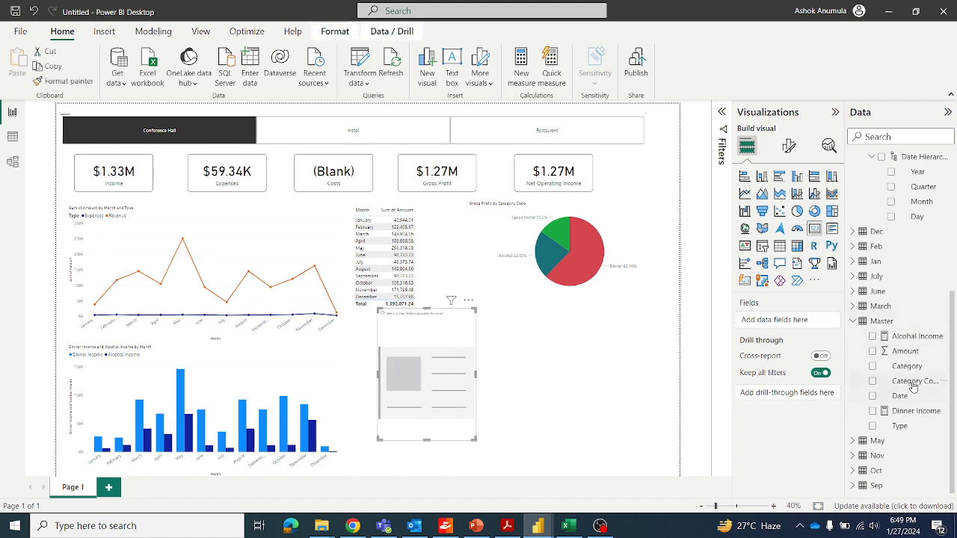
{"action": "left_click_drag", "start_coordinate": [913, 421], "coordinate": [755, 321]}
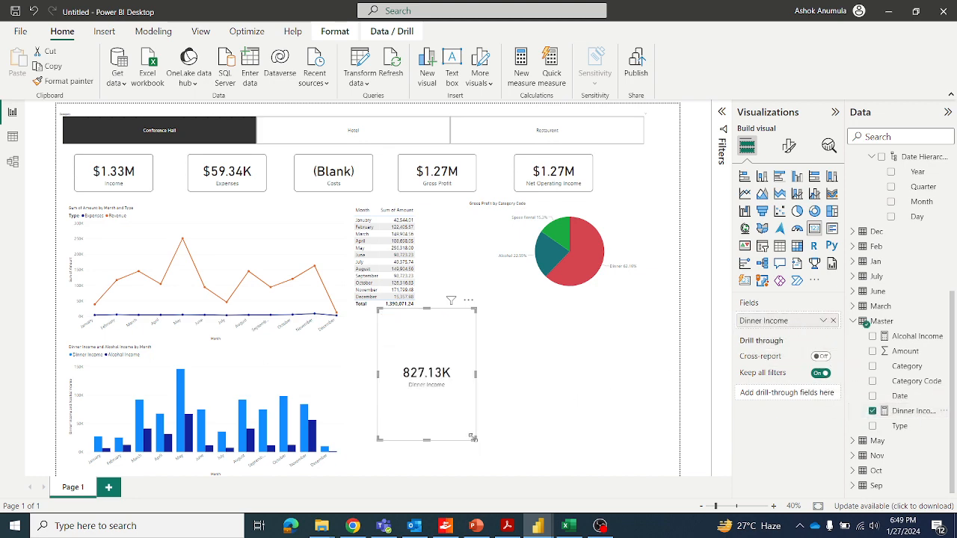
Shrink the Dinner Income card to a compact size, checking the card layout of the reference in Acrobat Reader.
{"action": "left_click_drag", "start_coordinate": [474, 438], "coordinate": [476, 384]}
{"action": "key", "text": "alt+Tab"}
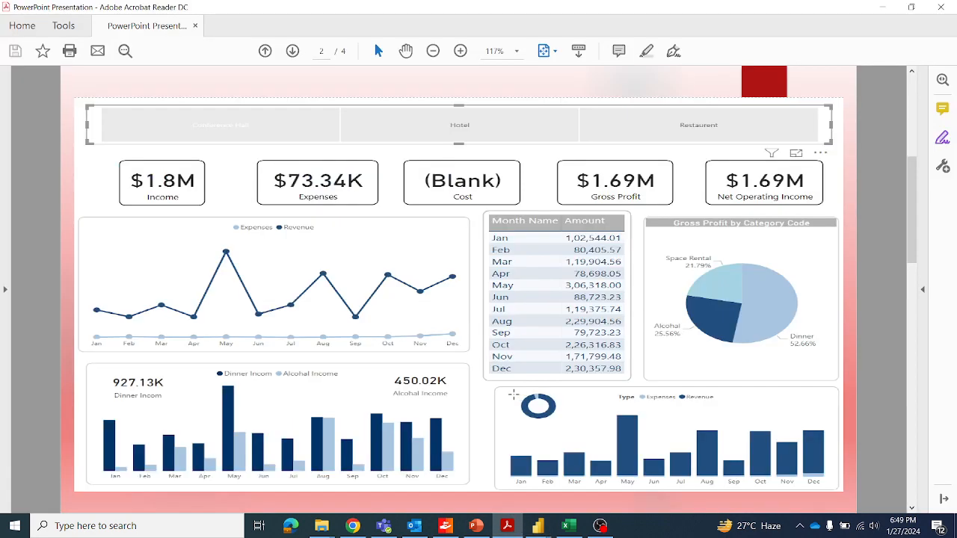
{"action": "key", "text": "alt+Tab"}
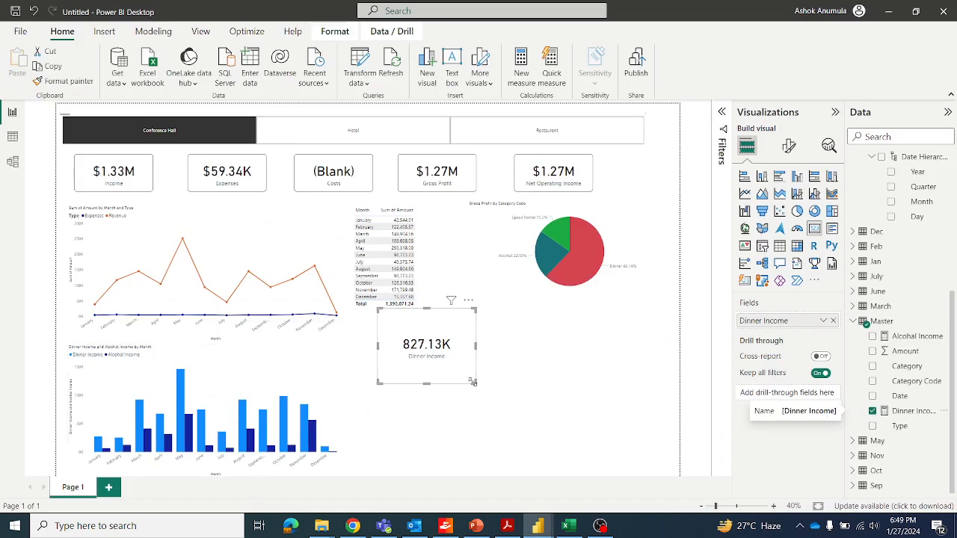
{"action": "left_click_drag", "start_coordinate": [475, 382], "coordinate": [499, 364]}
Duplicate the Dinner Income card beside the original and replace the copy's field with Alcohal Income.
{"action": "key", "text": "ctrl+c"}
{"action": "key", "text": "ctrl+v"}
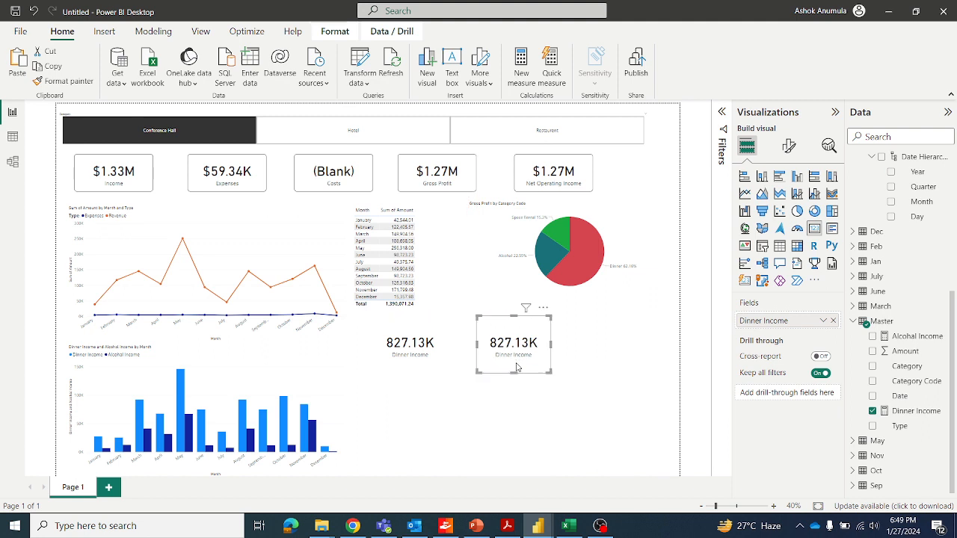
{"action": "left_click", "coordinate": [872, 411]}
{"action": "left_click", "coordinate": [872, 336]}
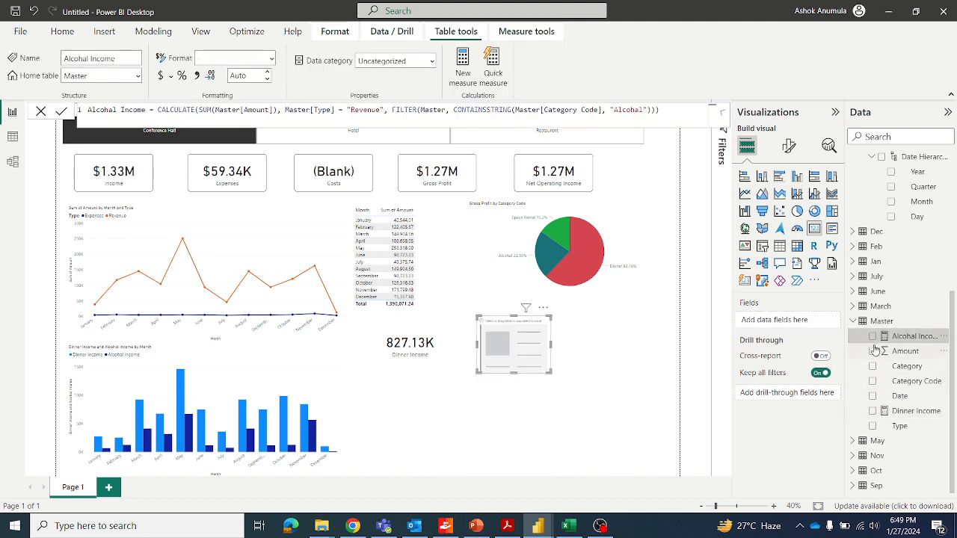
{"action": "left_click", "coordinate": [604, 388]}
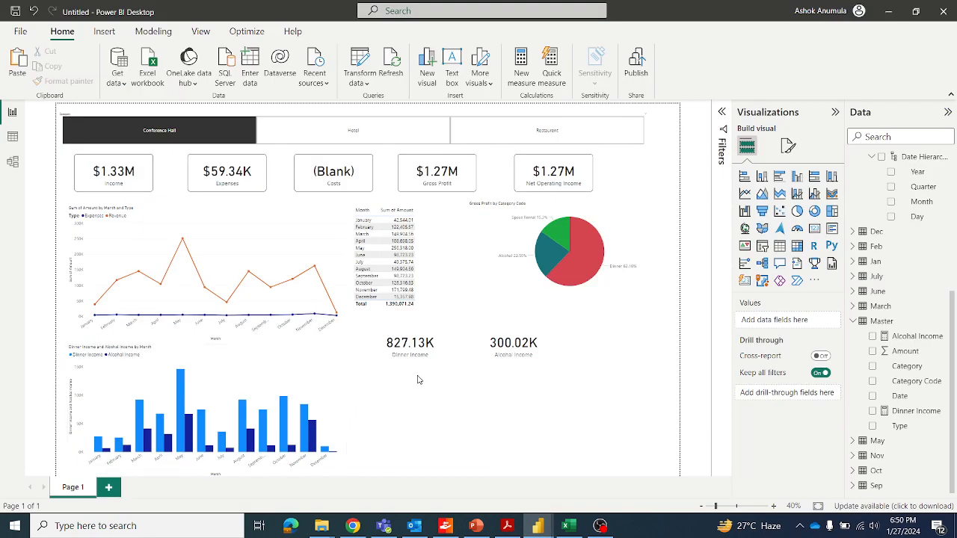
Move the Dinner Income card onto the upper left of the dinner and alcohol column chart and make it slightly smaller.
{"action": "left_click_drag", "start_coordinate": [419, 366], "coordinate": [166, 392]}
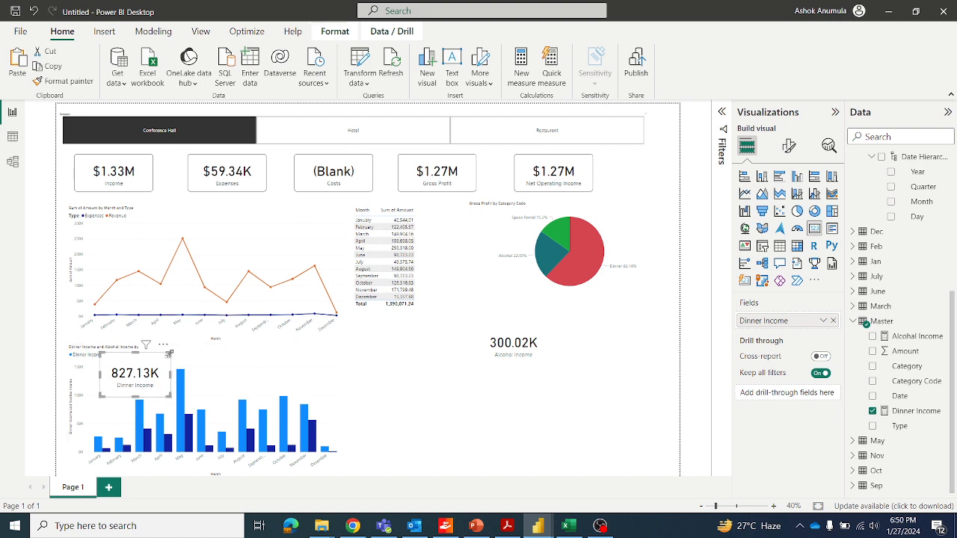
{"action": "left_click_drag", "start_coordinate": [169, 355], "coordinate": [166, 365]}
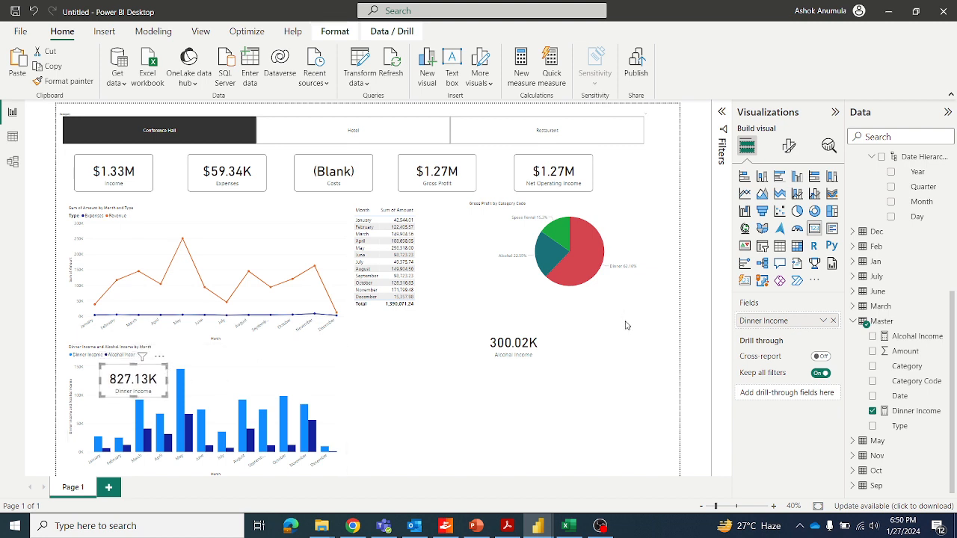
Shrink the Alcohal Income card and place it on the dinner and alcohol column chart, beside the Dinner Income card.
{"action": "left_click", "coordinate": [533, 341]}
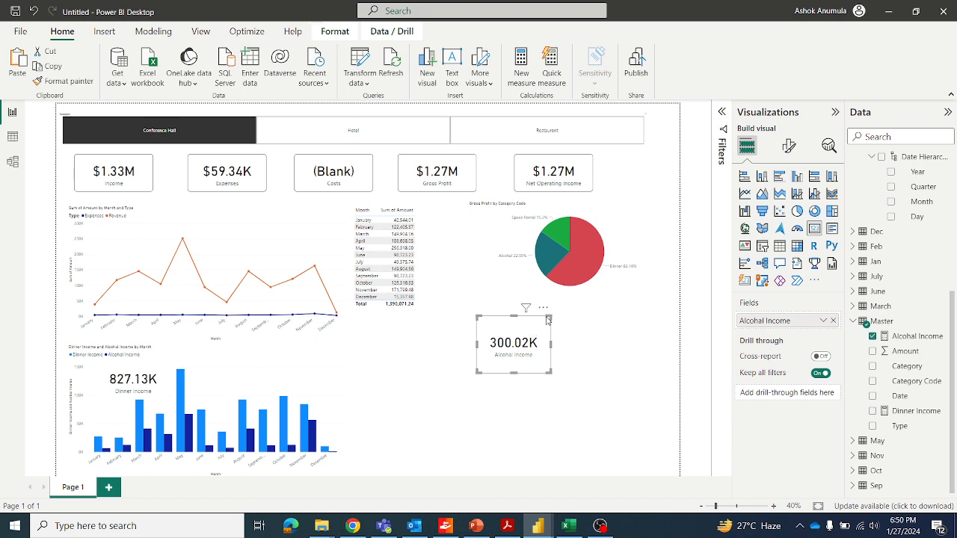
{"action": "left_click_drag", "start_coordinate": [550, 318], "coordinate": [277, 374]}
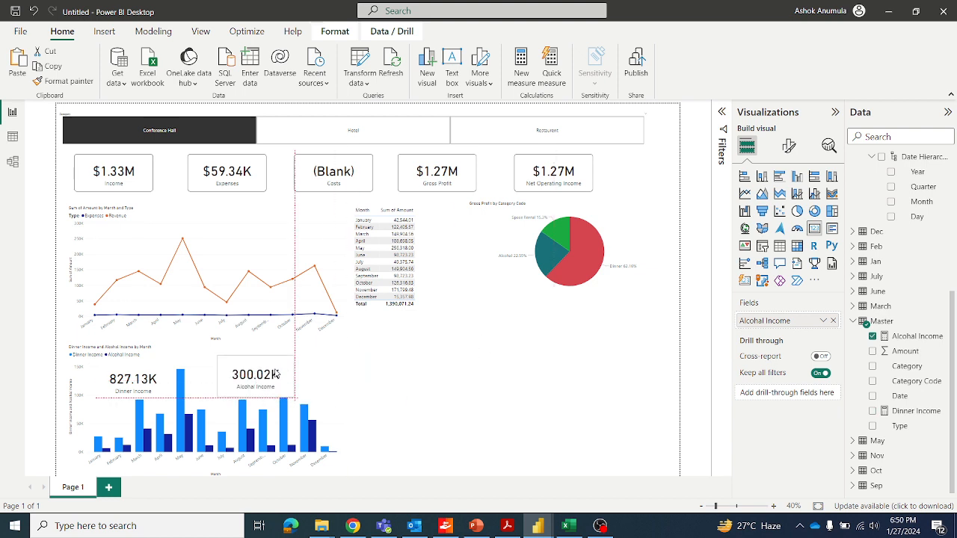
{"action": "left_click", "coordinate": [434, 386]}
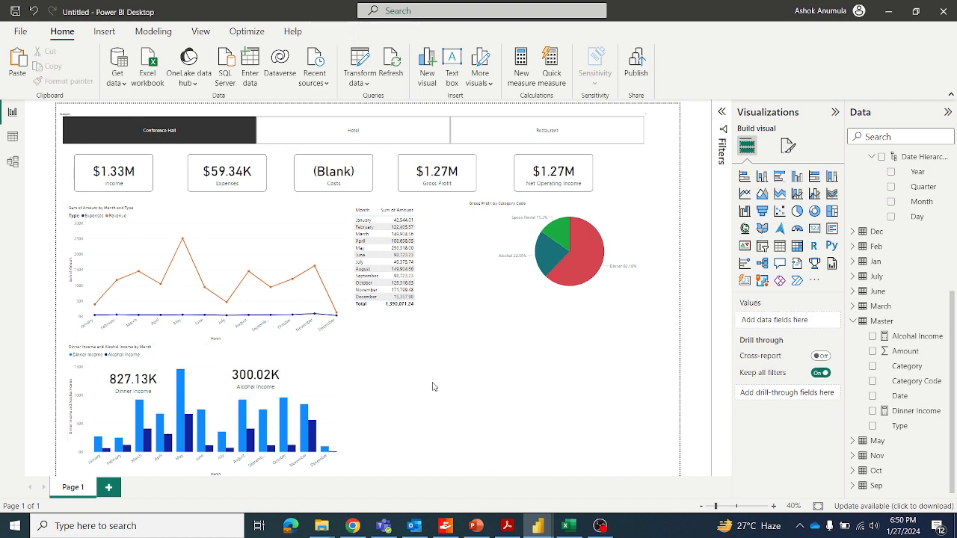
Display the layer order of the page's visuals and check how the two income cards stack relative to the dinner and alcohol chart.
{"action": "left_click", "coordinate": [311, 376]}
{"action": "left_click", "coordinate": [336, 380]}
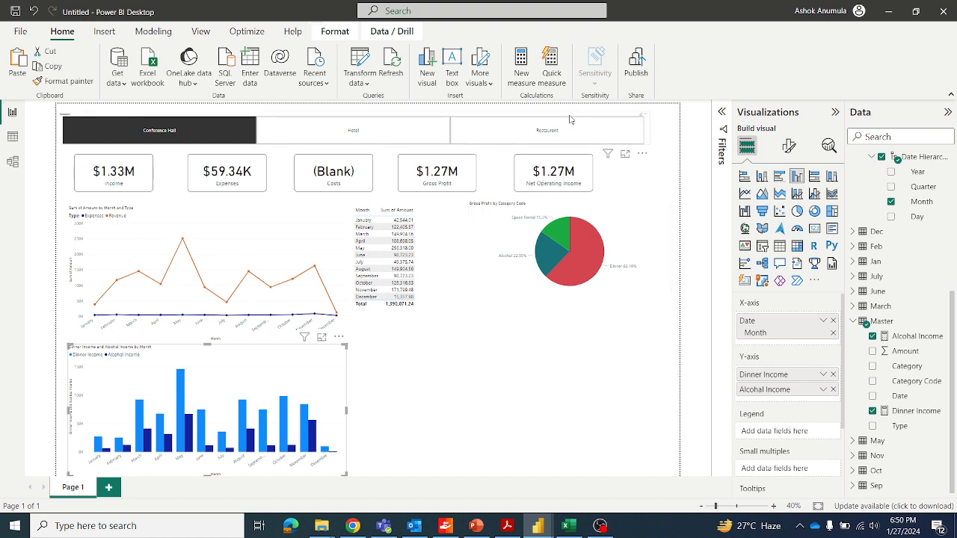
{"action": "left_click", "coordinate": [200, 31]}
{"action": "left_click", "coordinate": [541, 66]}
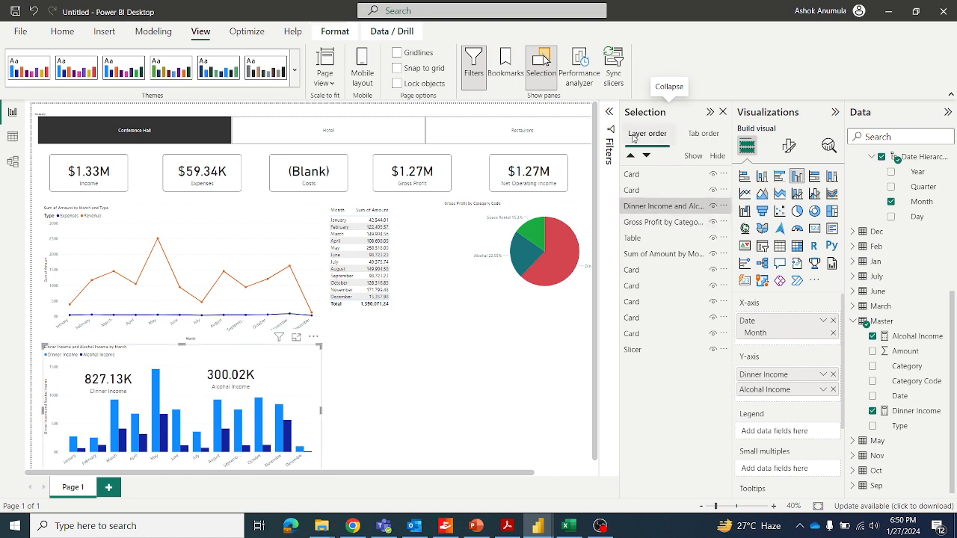
{"action": "left_click", "coordinate": [656, 178]}
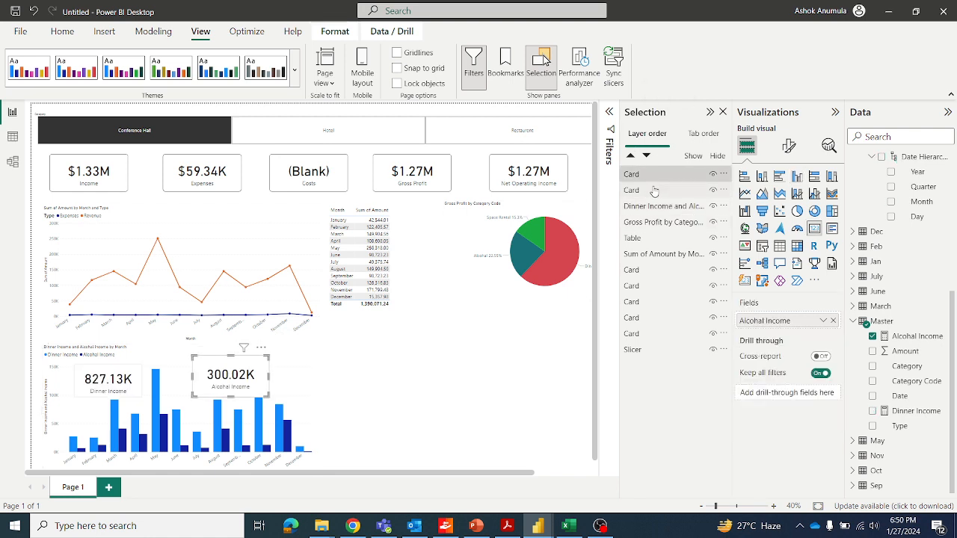
{"action": "left_click", "coordinate": [654, 192]}
{"action": "left_click", "coordinate": [656, 209]}
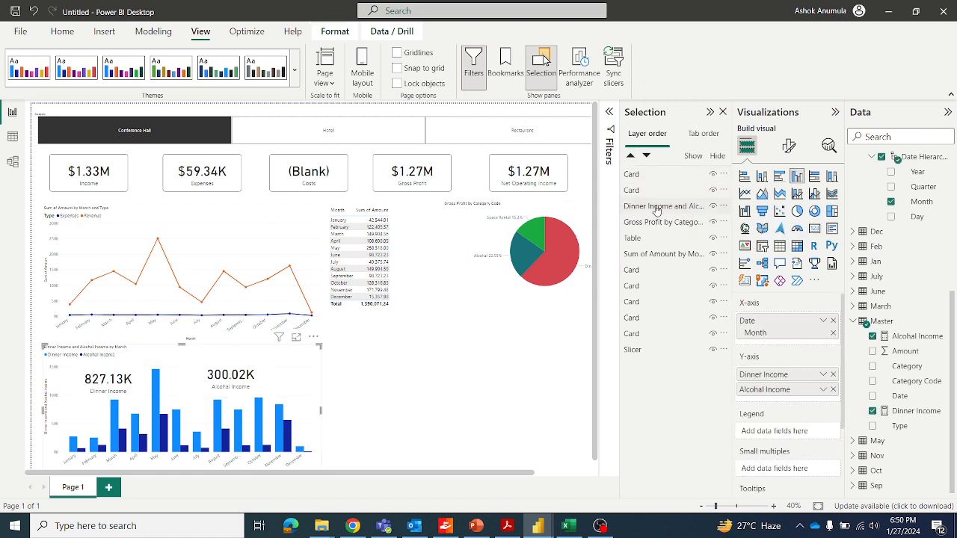
{"action": "left_click", "coordinate": [649, 193]}
{"action": "left_click", "coordinate": [647, 182]}
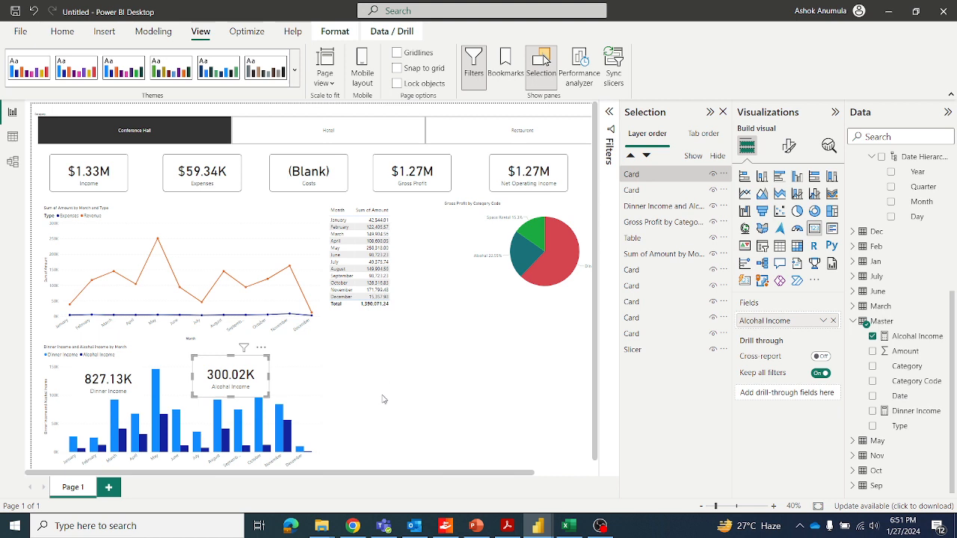
{"action": "left_click", "coordinate": [384, 400]}
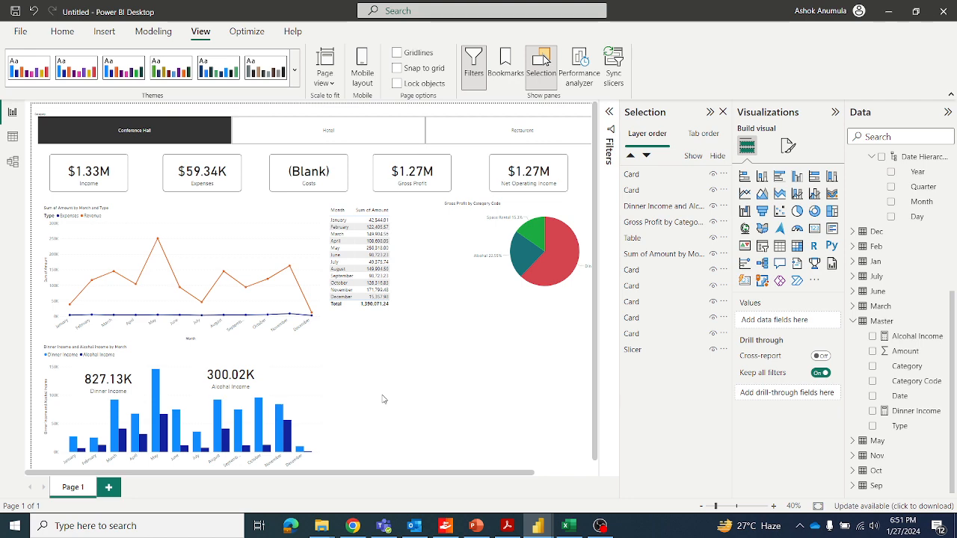
Check the reference in Acrobat Reader, return to Power BI and add an enlarged clustered column chart in the empty area below the month table.
{"action": "key", "text": "alt+Tab"}
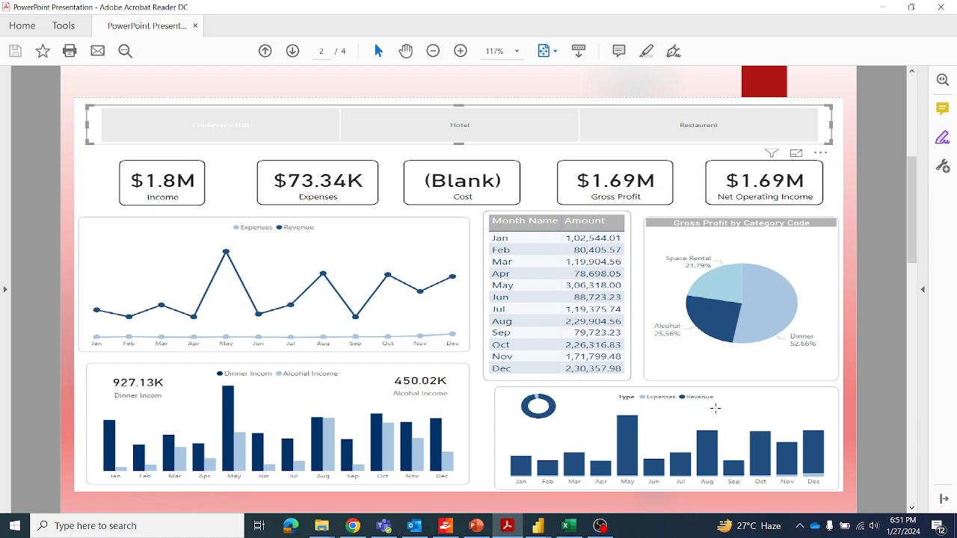
{"action": "key", "text": "alt+Tab"}
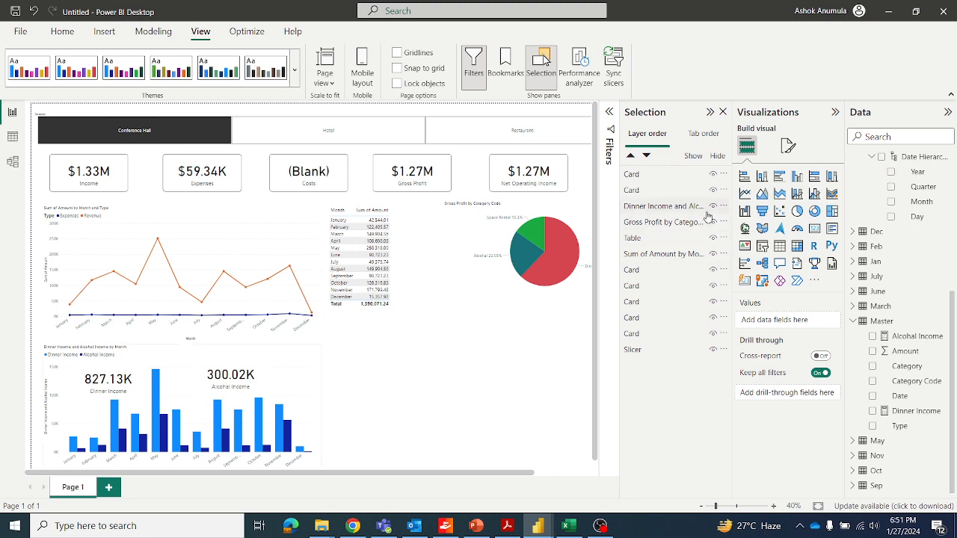
{"action": "left_click", "coordinate": [797, 175]}
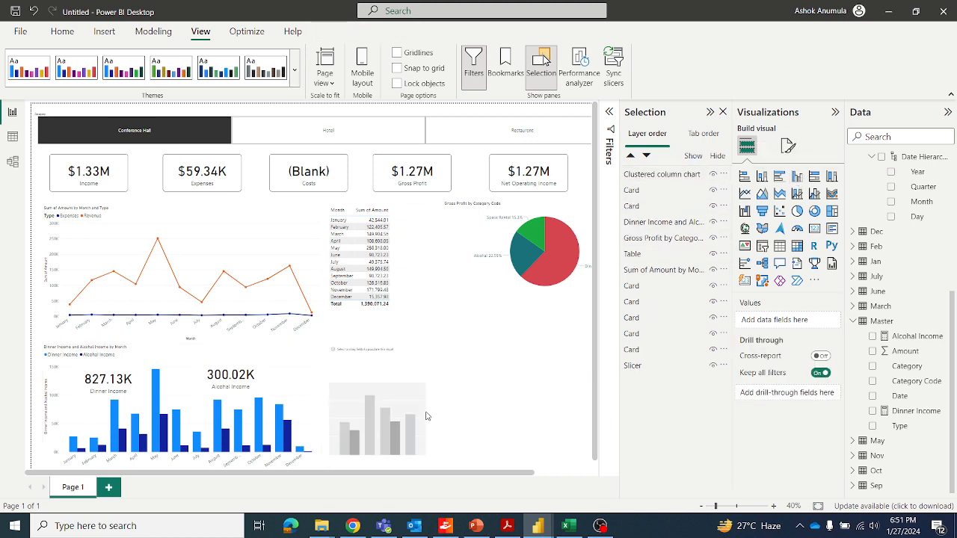
{"action": "left_click_drag", "start_coordinate": [427, 411], "coordinate": [543, 403]}
Recheck the reference in Acrobat Reader, then use Month from the Calendar date hierarchy as the new column chart's X-axis.
{"action": "key", "text": "alt+Tab"}
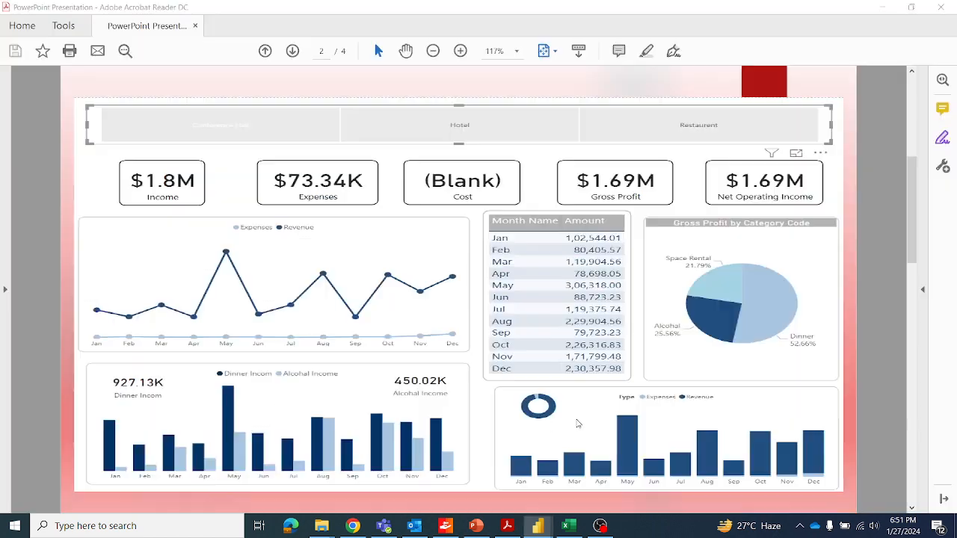
{"action": "key", "text": "alt+Tab"}
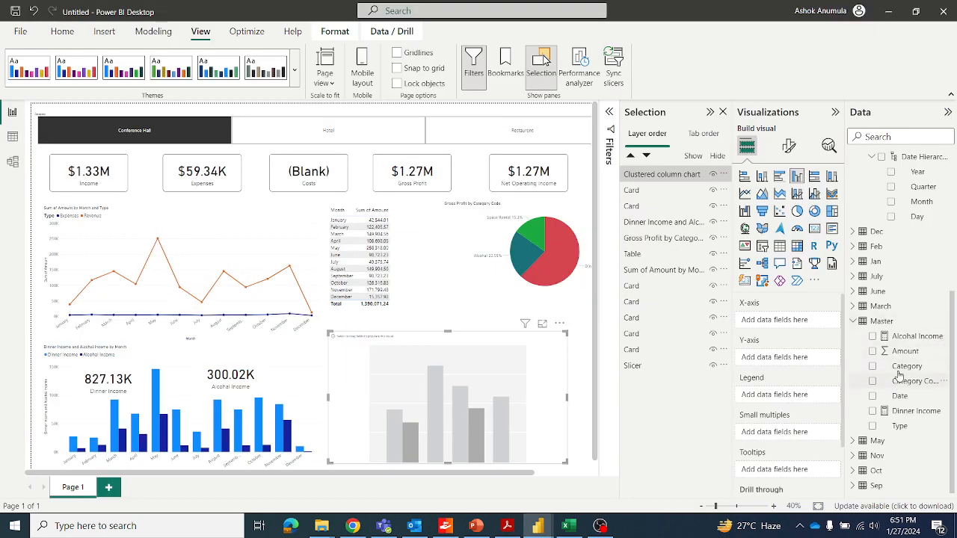
{"action": "scroll", "coordinate": [909, 334], "scroll_direction": "up", "scroll_amount": 3}
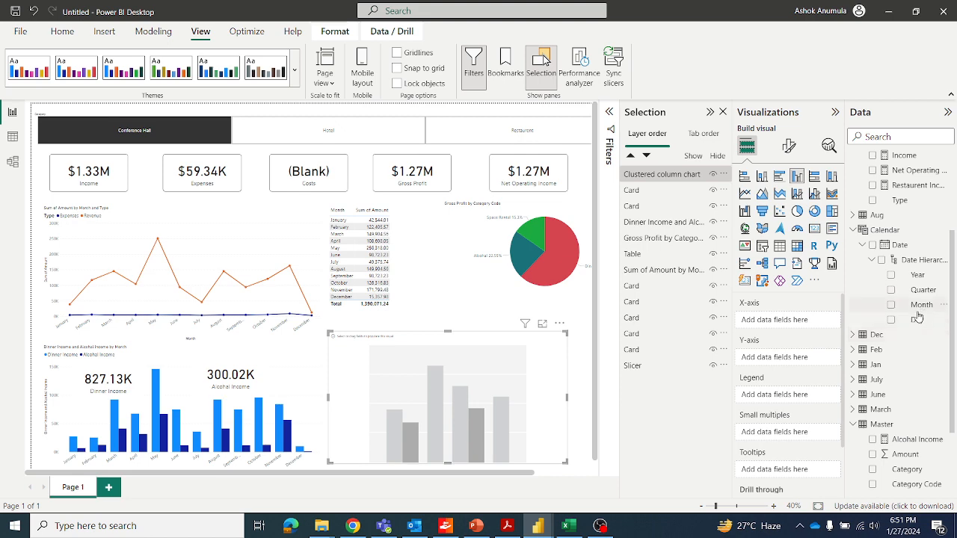
{"action": "left_click", "coordinate": [891, 304]}
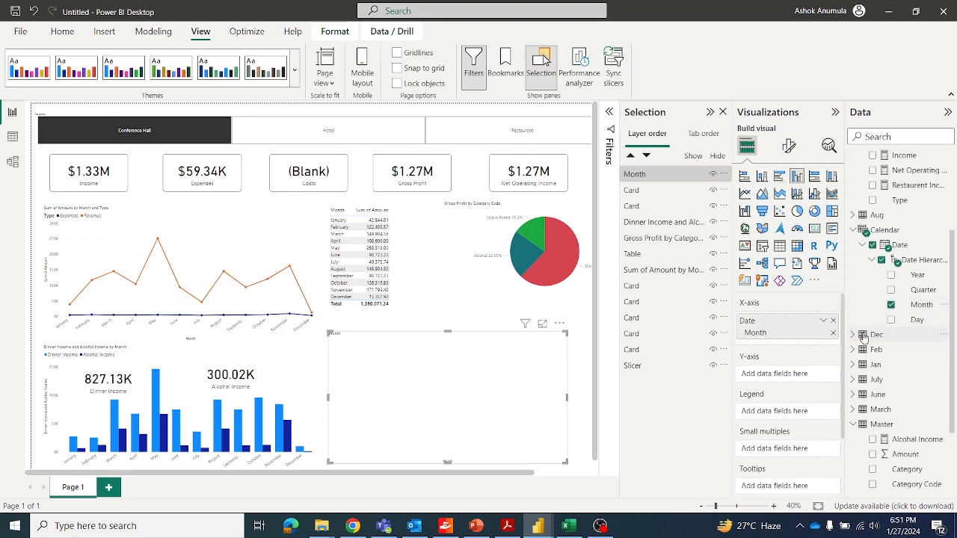
Following the Acrobat Reader reference, plot Amount from the Master table on the new chart's Y-axis with Type as its legend.
{"action": "key", "text": "alt+Tab"}
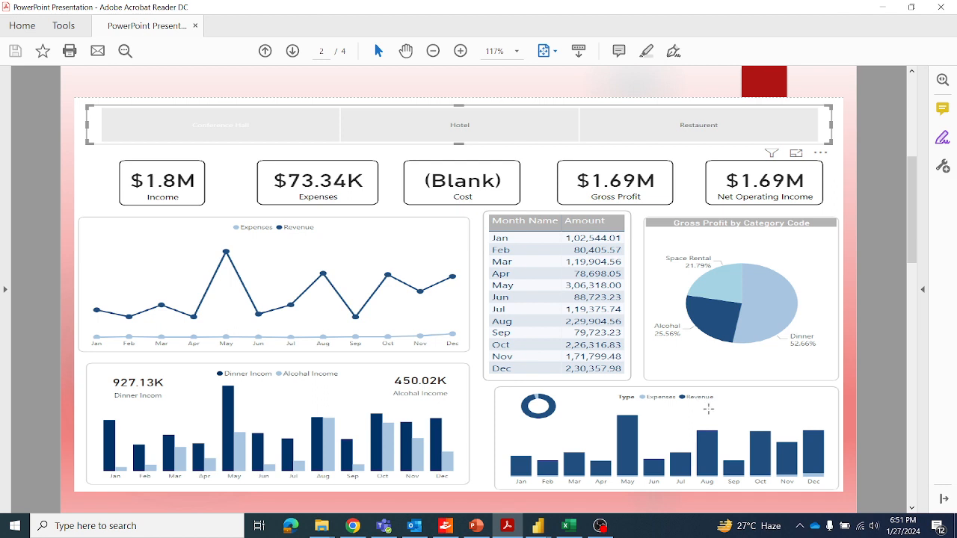
{"action": "key", "text": "alt+Tab"}
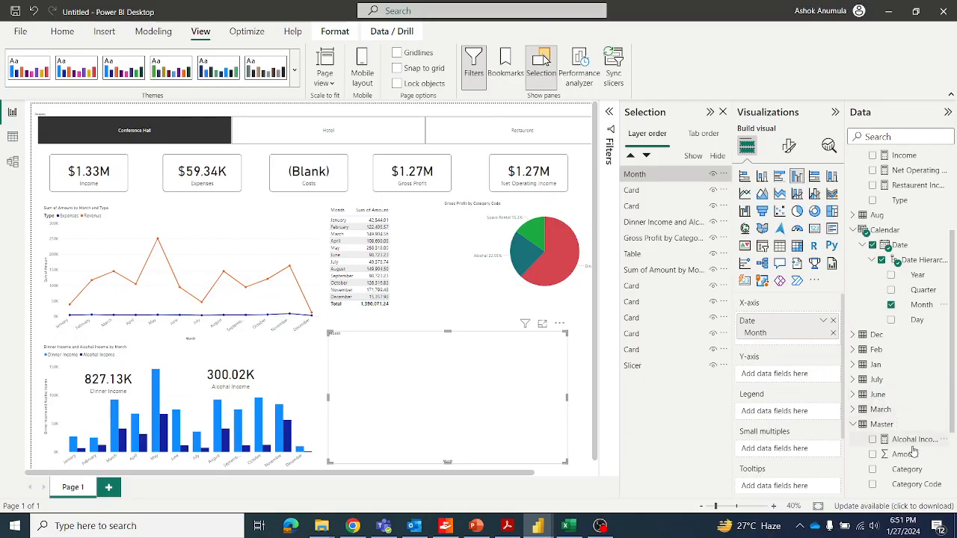
{"action": "left_click_drag", "start_coordinate": [909, 455], "coordinate": [805, 387]}
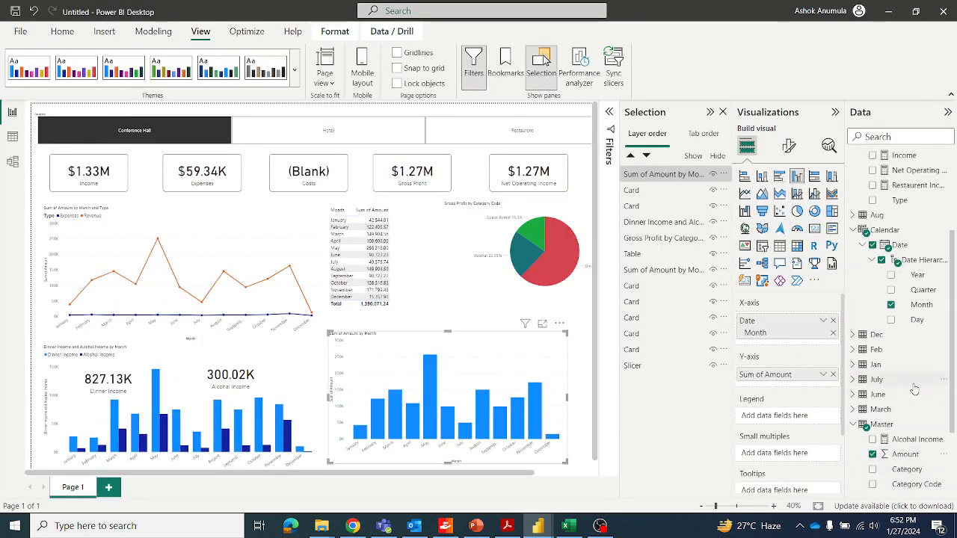
{"action": "scroll", "coordinate": [919, 396], "scroll_direction": "down", "scroll_amount": 3}
{"action": "left_click_drag", "start_coordinate": [904, 427], "coordinate": [807, 417]}
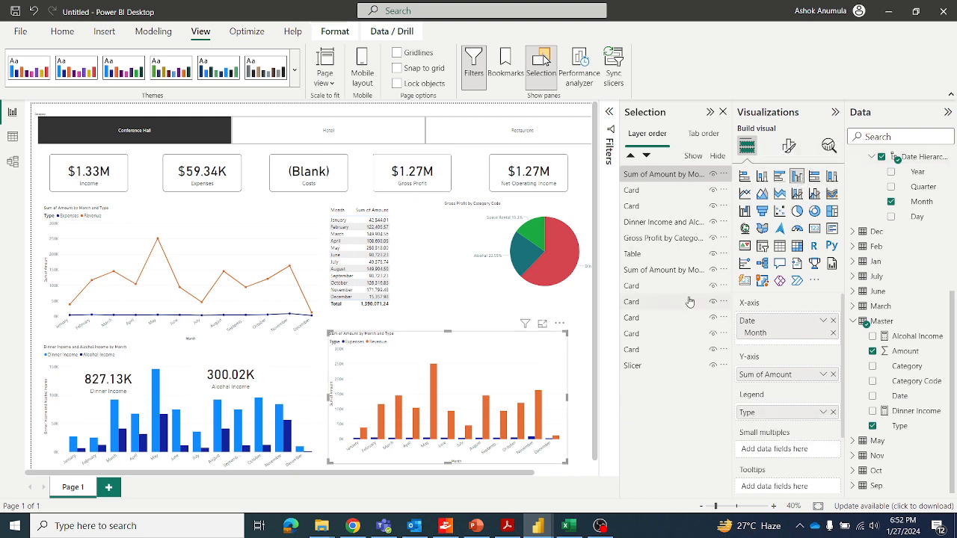
Convert the monthly amount chart to a stacked column chart and compare it with the reference in Acrobat Reader.
{"action": "left_click", "coordinate": [763, 177]}
{"action": "key", "text": "alt+Tab"}
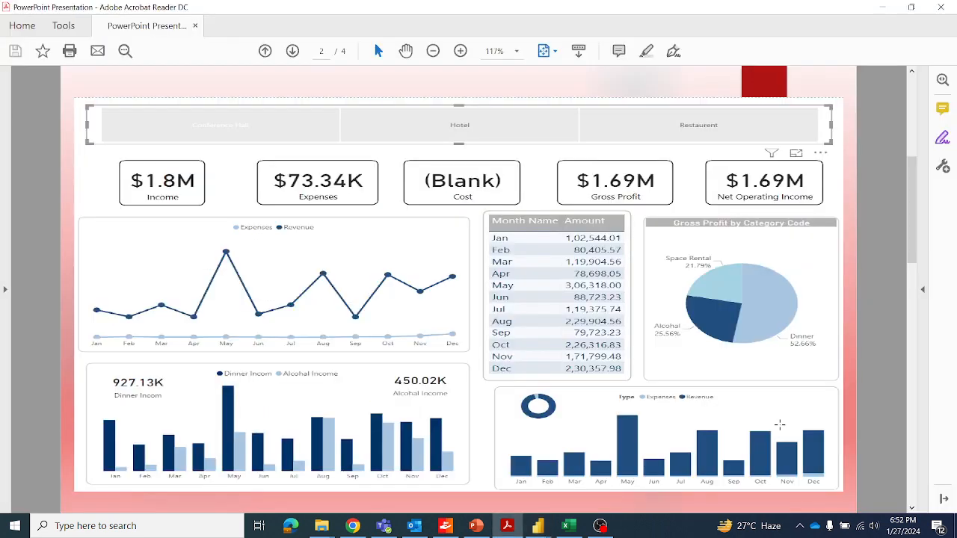
{"action": "key", "text": "alt+Tab"}
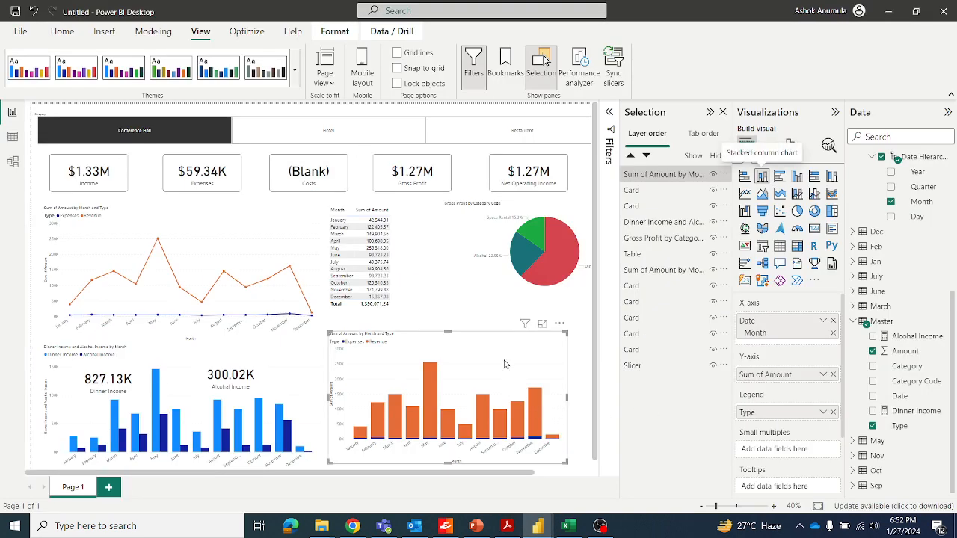
Add a small donut chart and place it over the upper part of the stacked column chart.
{"action": "left_click", "coordinate": [487, 314]}
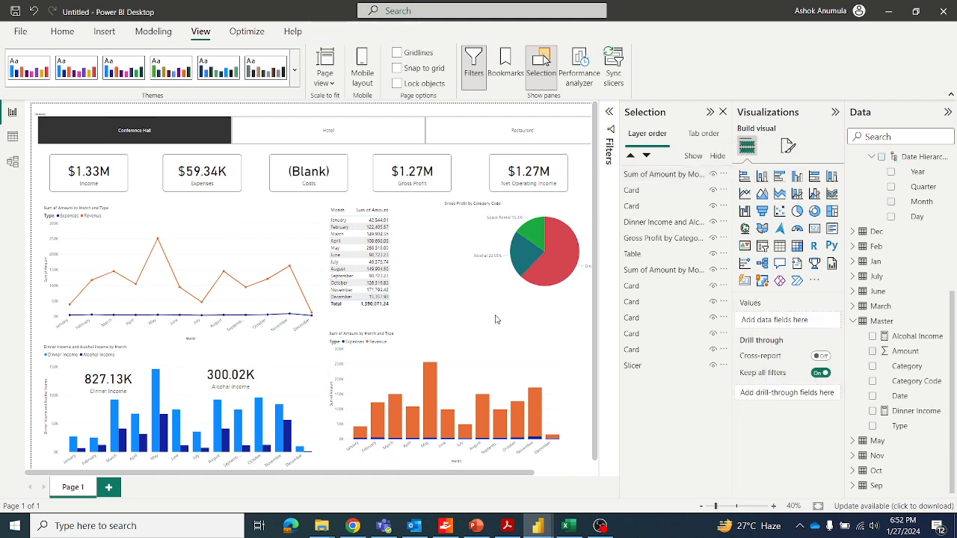
{"action": "left_click", "coordinate": [814, 211]}
{"action": "left_click_drag", "start_coordinate": [586, 367], "coordinate": [497, 311]}
{"action": "left_click_drag", "start_coordinate": [553, 405], "coordinate": [534, 339]}
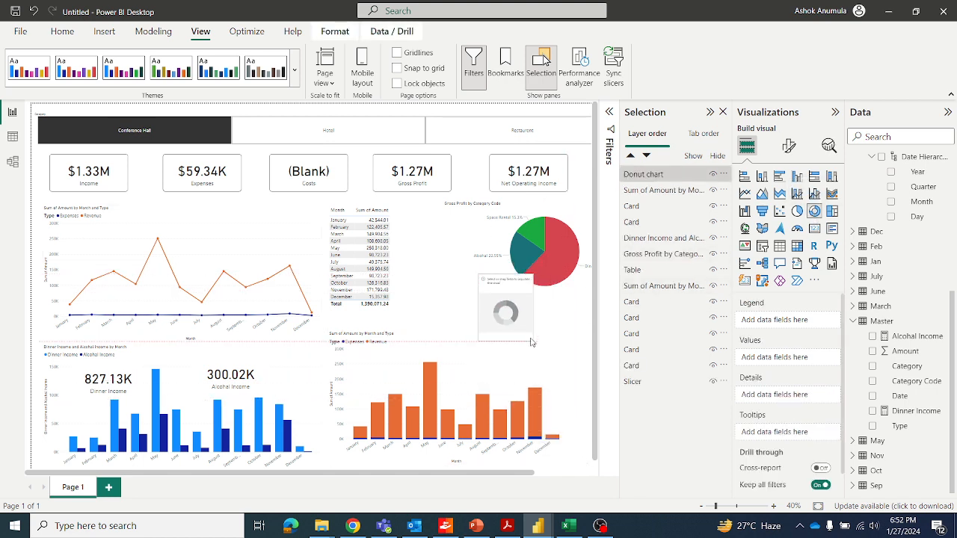
{"action": "left_click_drag", "start_coordinate": [520, 292], "coordinate": [507, 335]}
Check the reference in Acrobat Reader, then give the donut chart Type as its legend and Amount as its values.
{"action": "key", "text": "alt+Tab"}
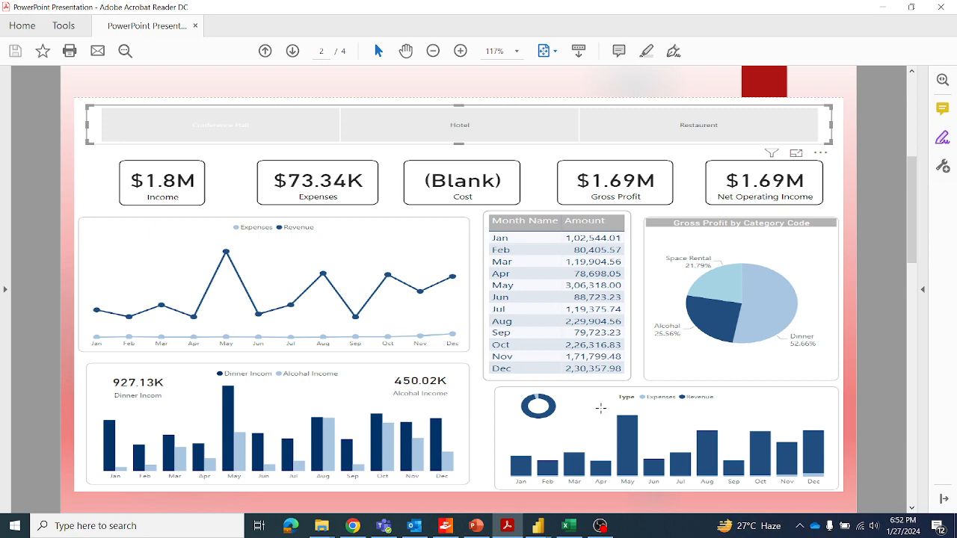
{"action": "key", "text": "alt+Tab"}
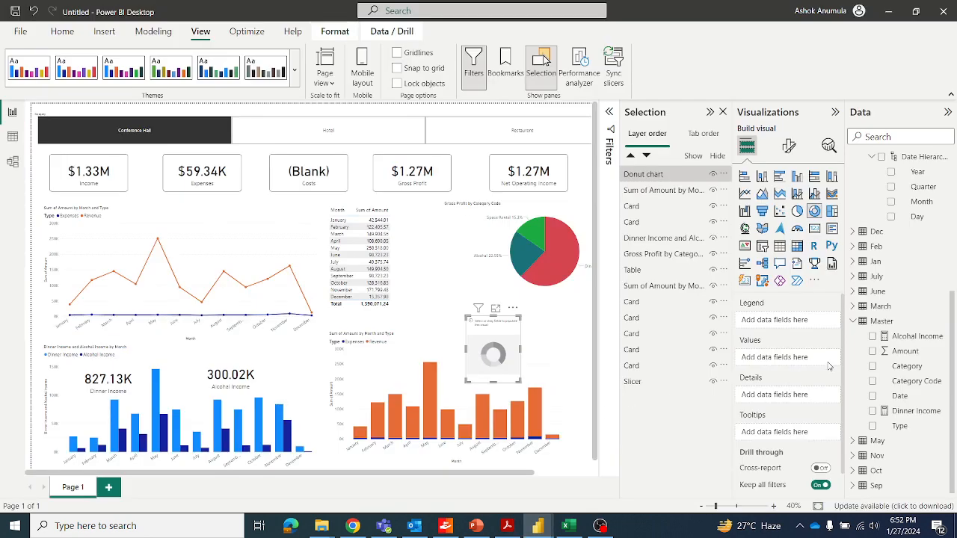
{"action": "left_click_drag", "start_coordinate": [898, 426], "coordinate": [795, 323]}
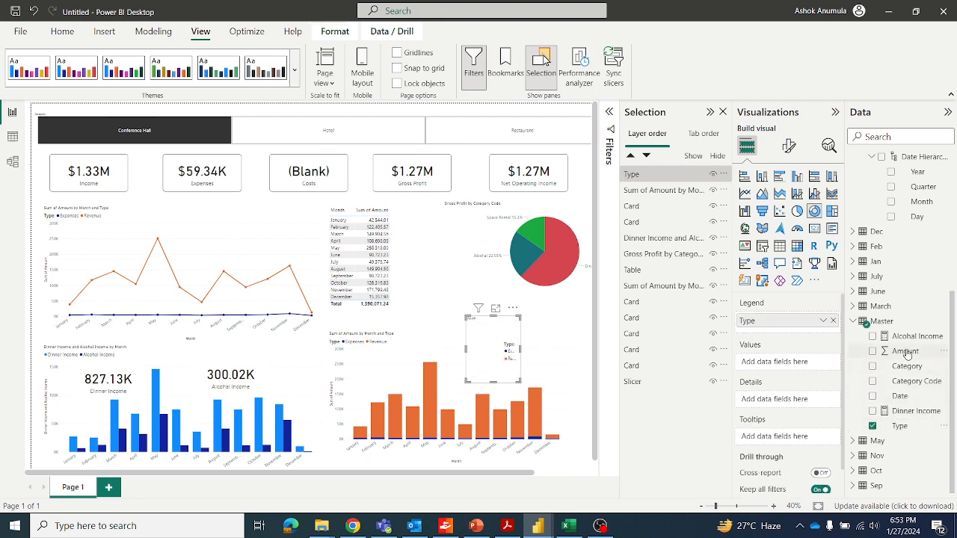
{"action": "left_click_drag", "start_coordinate": [906, 351], "coordinate": [796, 362]}
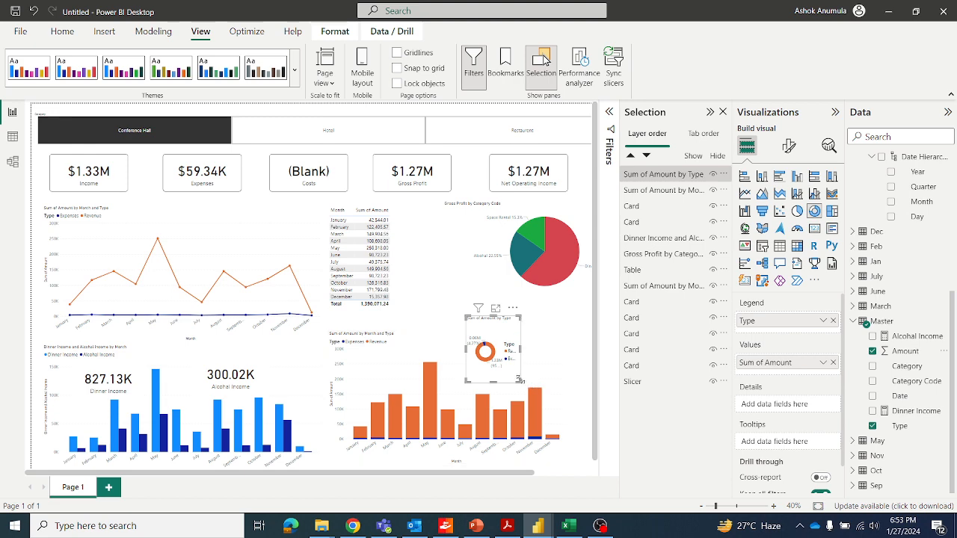
Widen the donut chart slightly and compare it with the small donut chart in the Acrobat Reader reference.
{"action": "left_click_drag", "start_coordinate": [520, 381], "coordinate": [544, 373]}
{"action": "left_click_drag", "start_coordinate": [518, 325], "coordinate": [523, 329]}
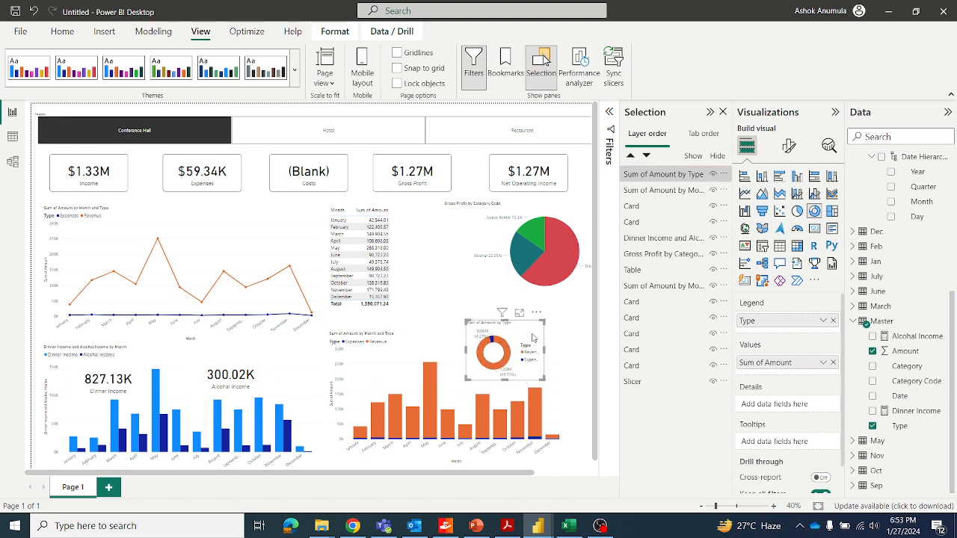
{"action": "key", "text": "alt+Tab"}
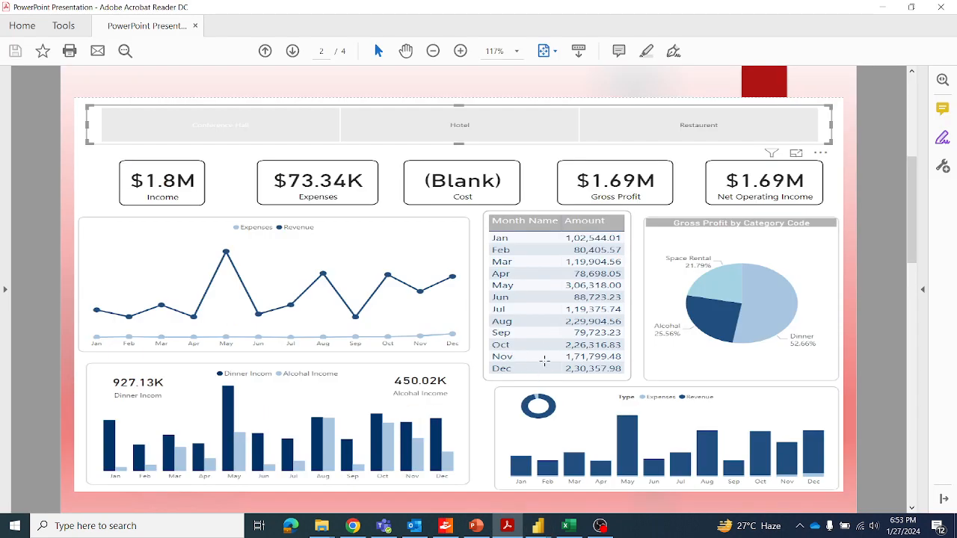
{"action": "key", "text": "ctrl+2"}
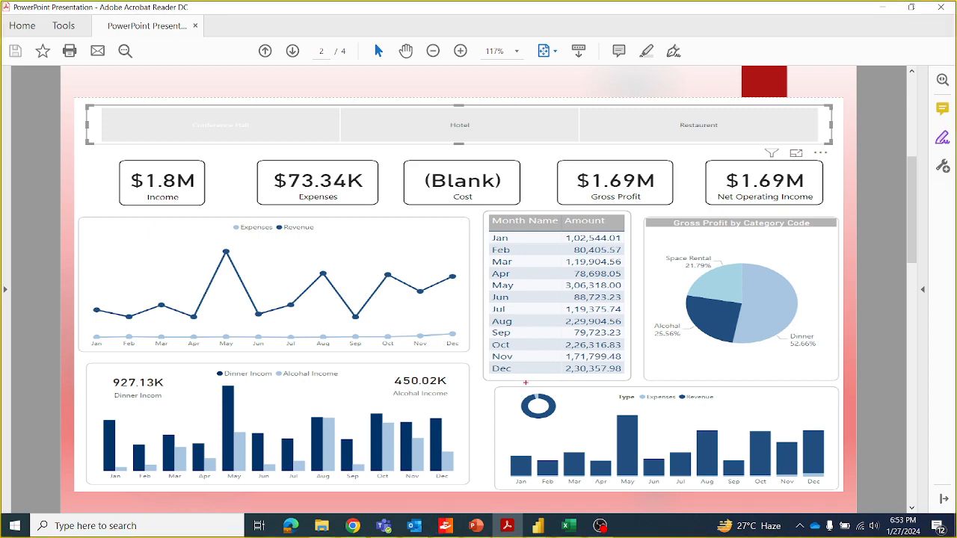
{"action": "left_click_drag", "start_coordinate": [524, 382], "coordinate": [573, 426]}
{"action": "key", "text": "Escape"}
{"action": "key", "text": "alt+Tab"}
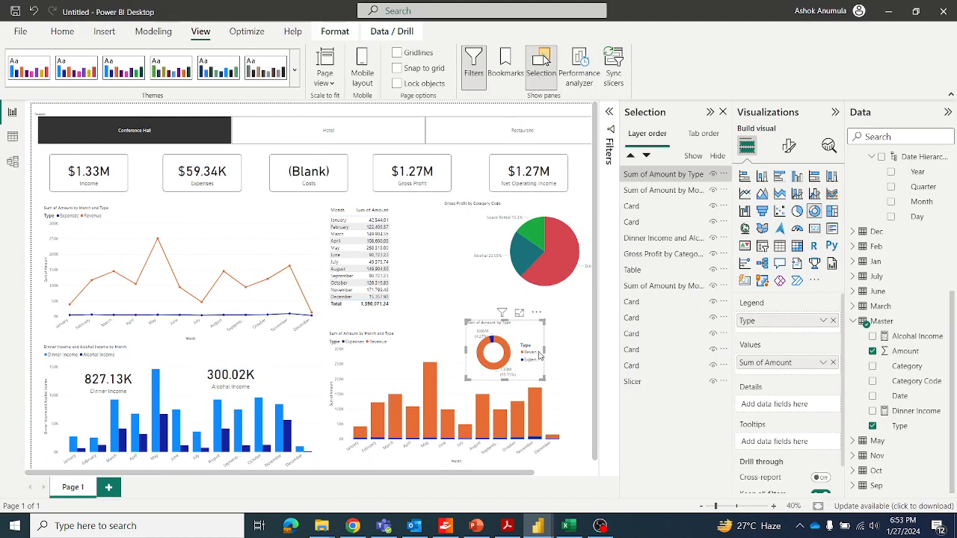
Turn off the donut chart's legend and detail labels, then deselect the chart.
{"action": "left_click", "coordinate": [789, 147]}
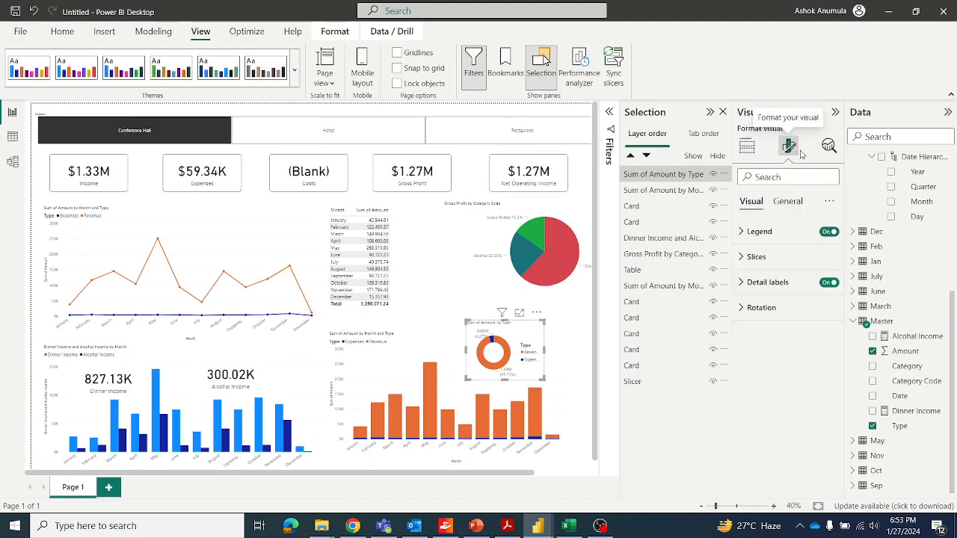
{"action": "left_click", "coordinate": [825, 233]}
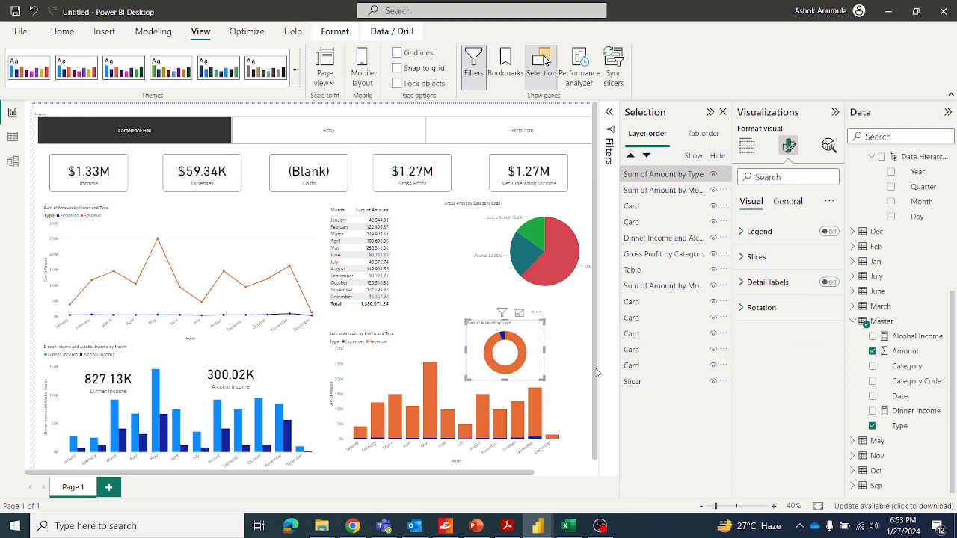
{"action": "left_click", "coordinate": [564, 371]}
{"action": "left_click", "coordinate": [588, 354]}
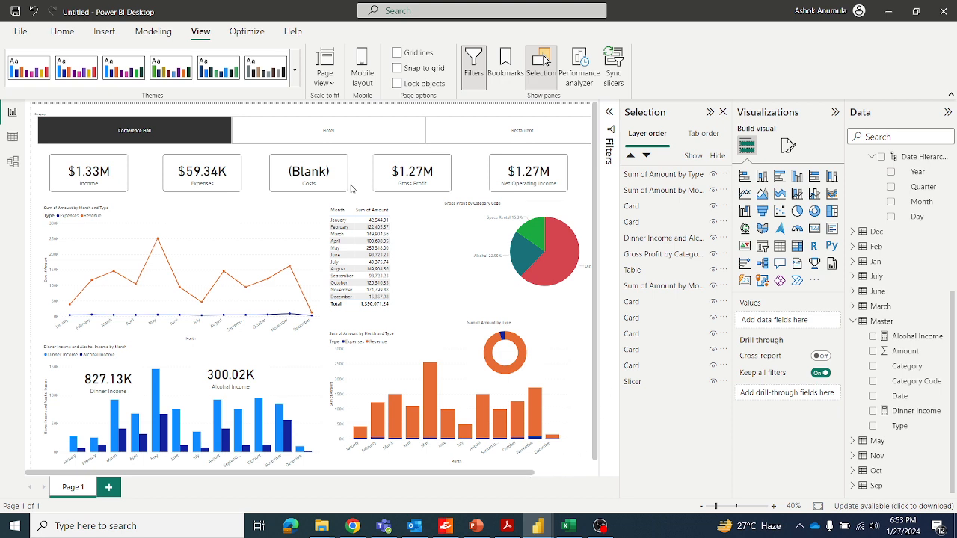
Test the category slicer by filtering the dashboard to Hotel, Restaurant and Hotel again, ending on Conference Hall.
{"action": "left_click", "coordinate": [420, 145]}
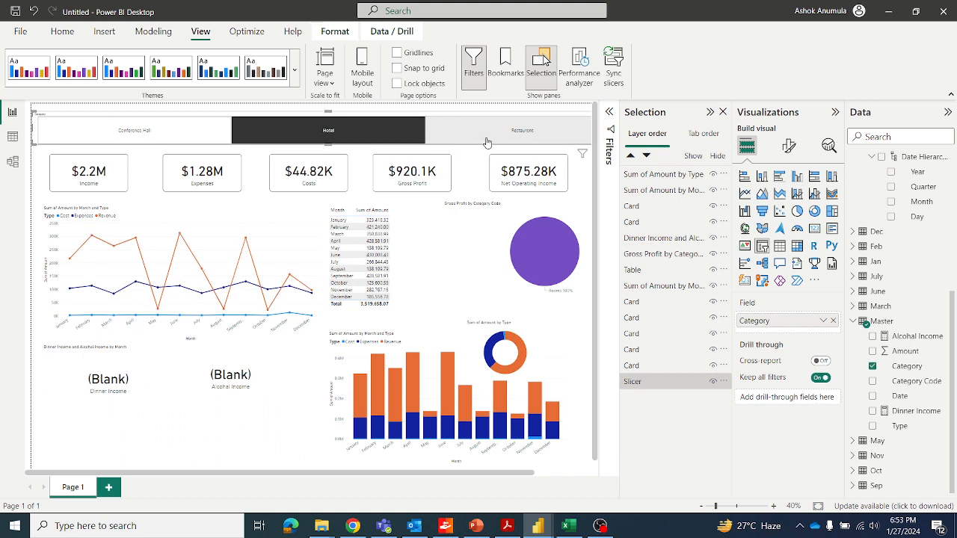
{"action": "left_click", "coordinate": [533, 148]}
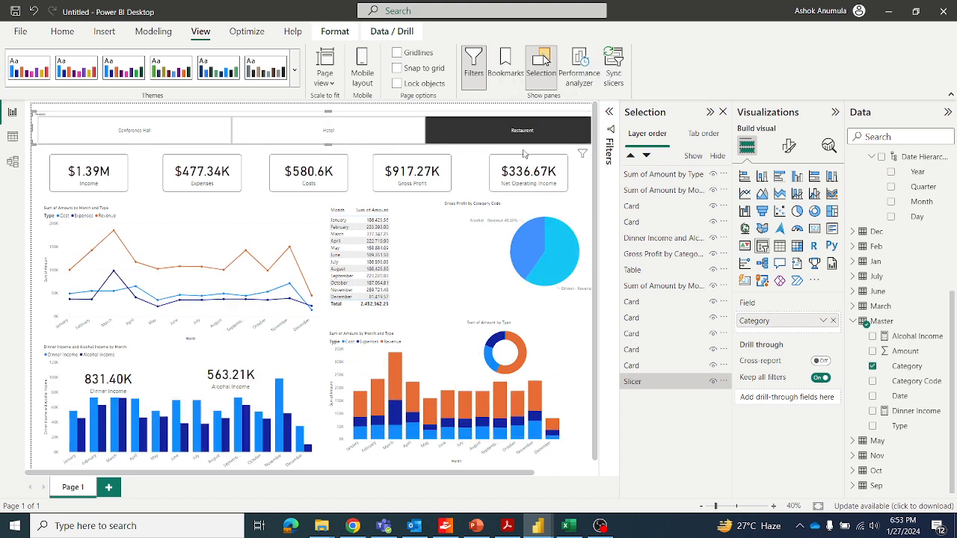
{"action": "left_click", "coordinate": [360, 141]}
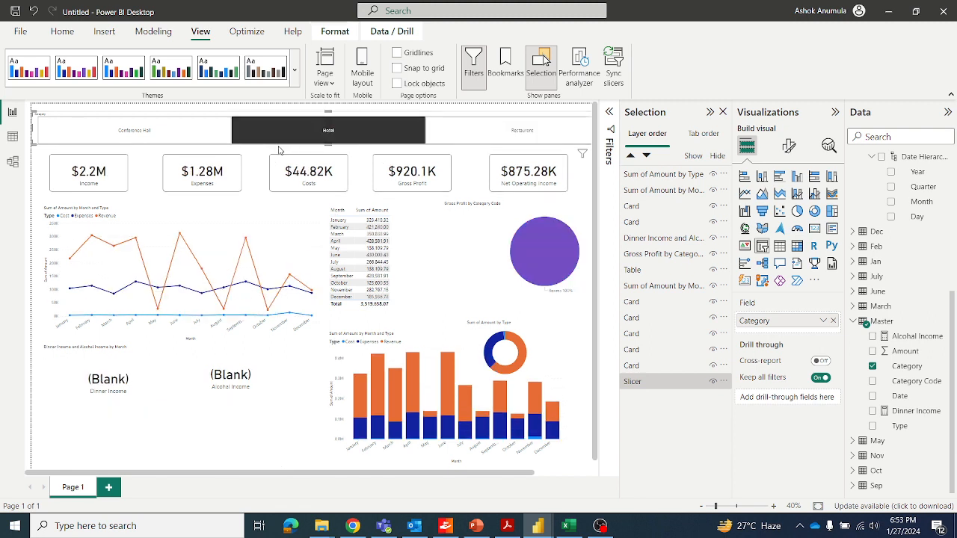
{"action": "left_click", "coordinate": [213, 131]}
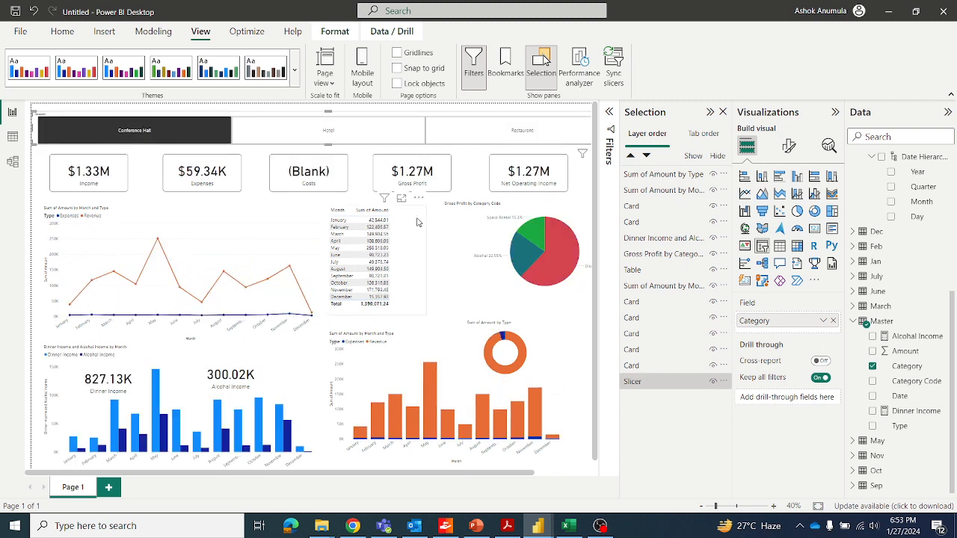
Review the Hotel, Restaurant and Conference Hall reference pages in Acrobat Reader, then return to the Power BI dashboard.
{"action": "key", "text": "alt+Tab"}
{"action": "scroll", "coordinate": [419, 218], "scroll_direction": "down", "scroll_amount": 2}
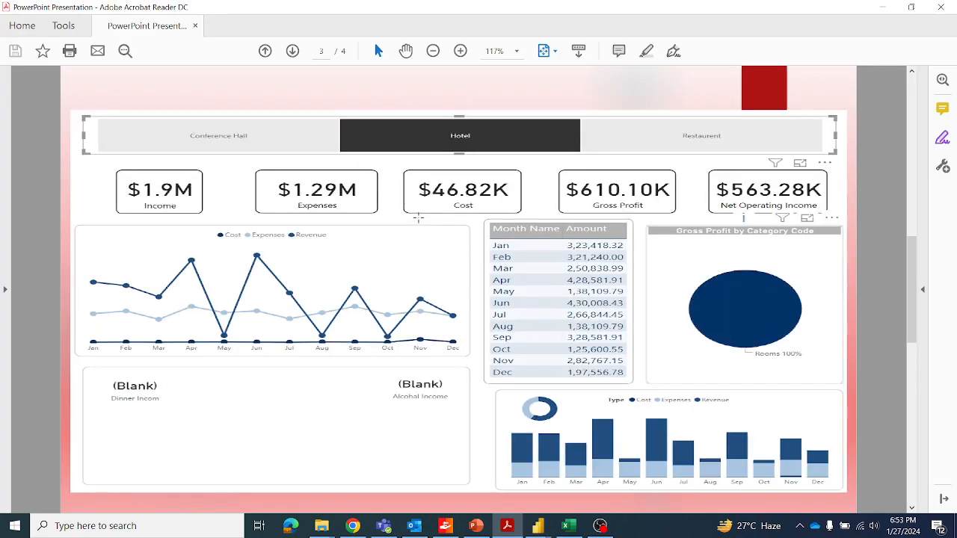
{"action": "scroll", "coordinate": [419, 217], "scroll_direction": "down", "scroll_amount": 2}
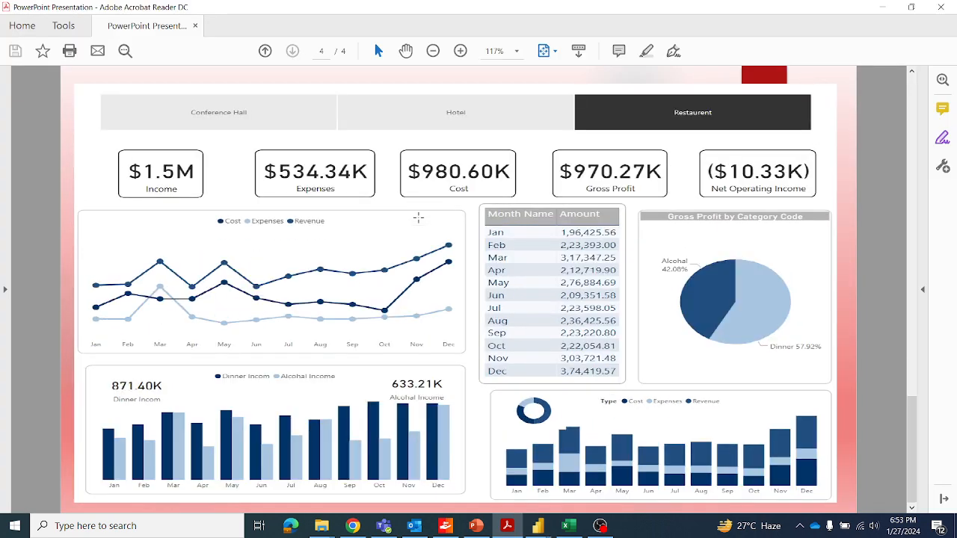
{"action": "scroll", "coordinate": [419, 217], "scroll_direction": "up", "scroll_amount": 4}
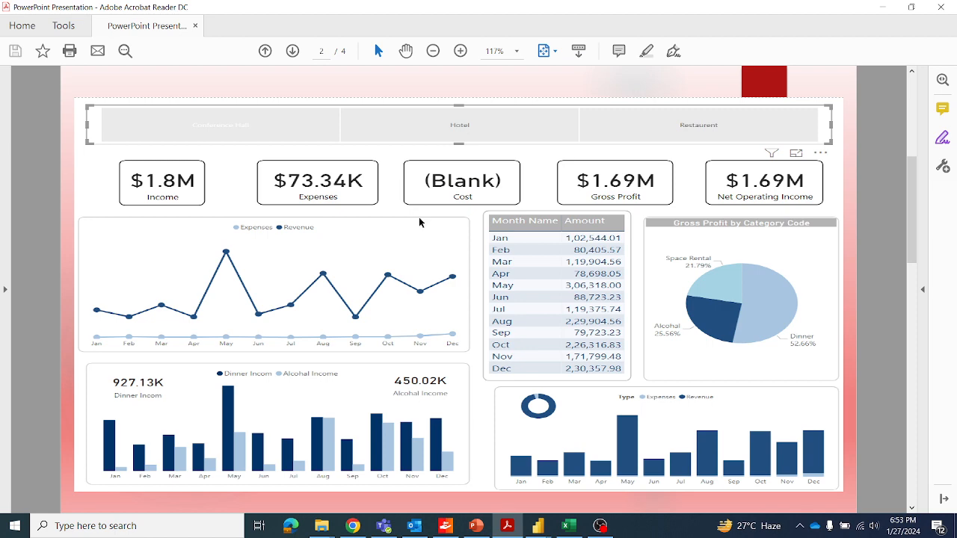
{"action": "key", "text": "alt+Tab"}
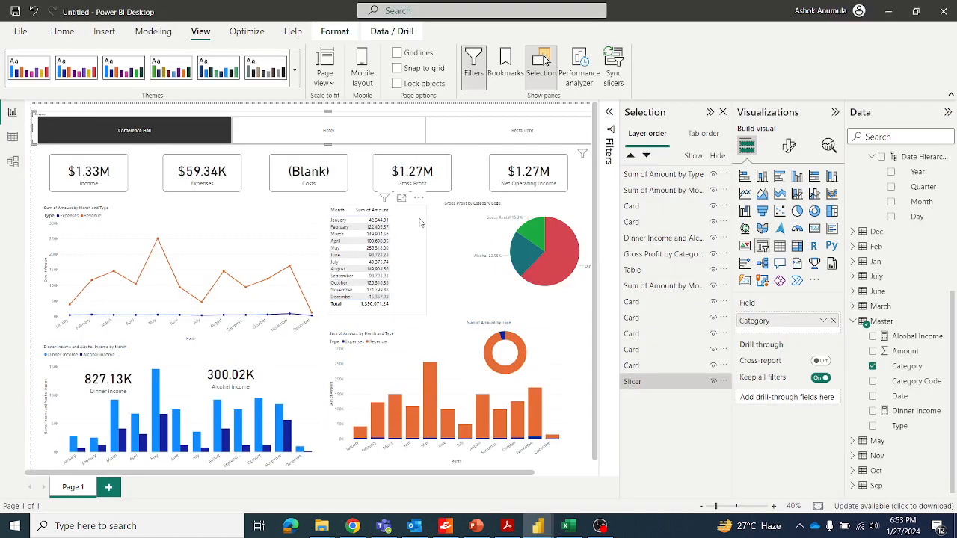